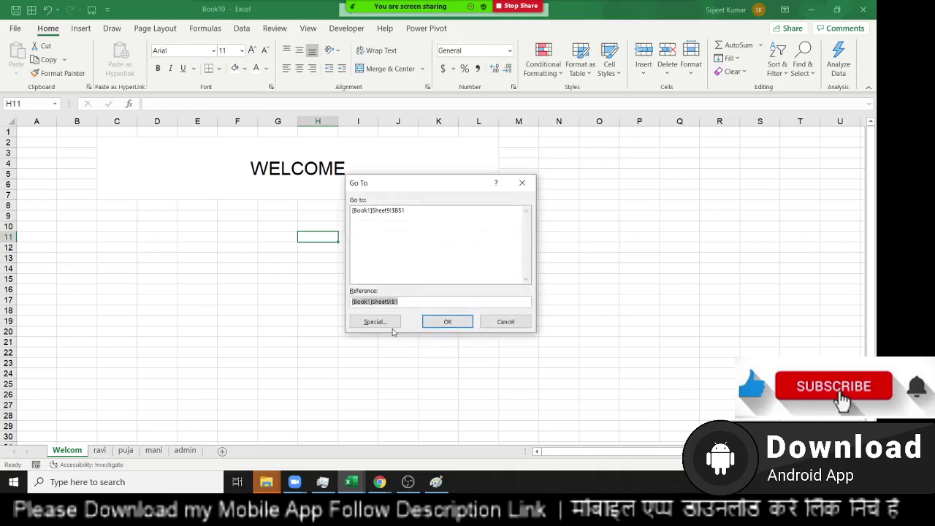
Dismiss the Go To dialog in Excel.
left_click(505, 321)
left_click(680, 6)
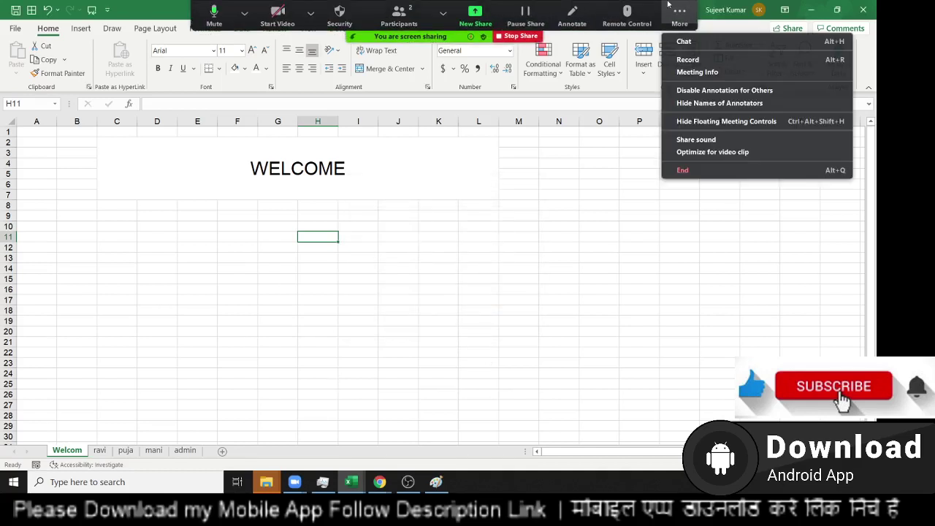
left_click(683, 57)
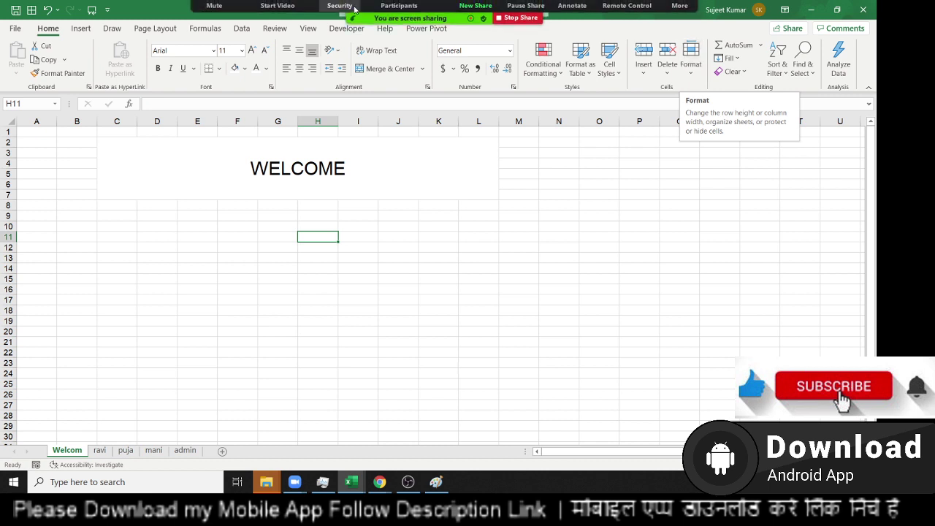
left_click(413, 17)
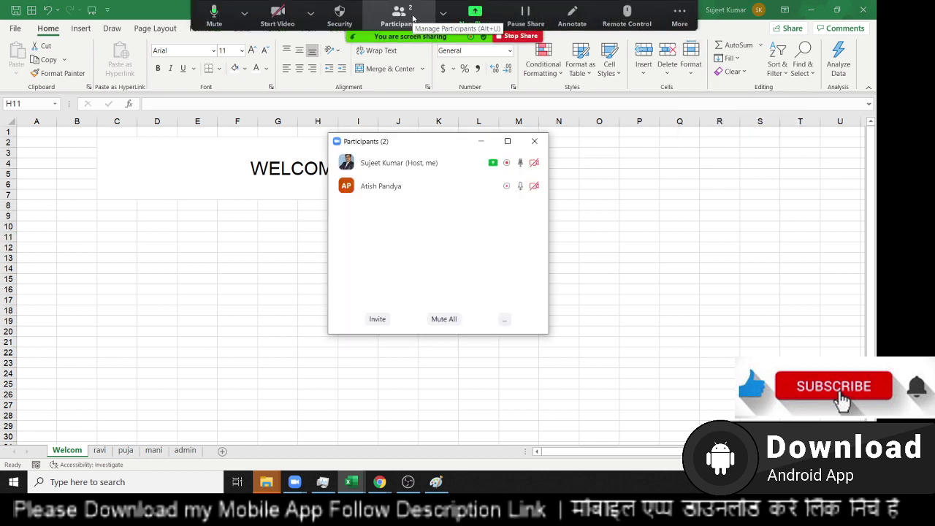
left_click(413, 17)
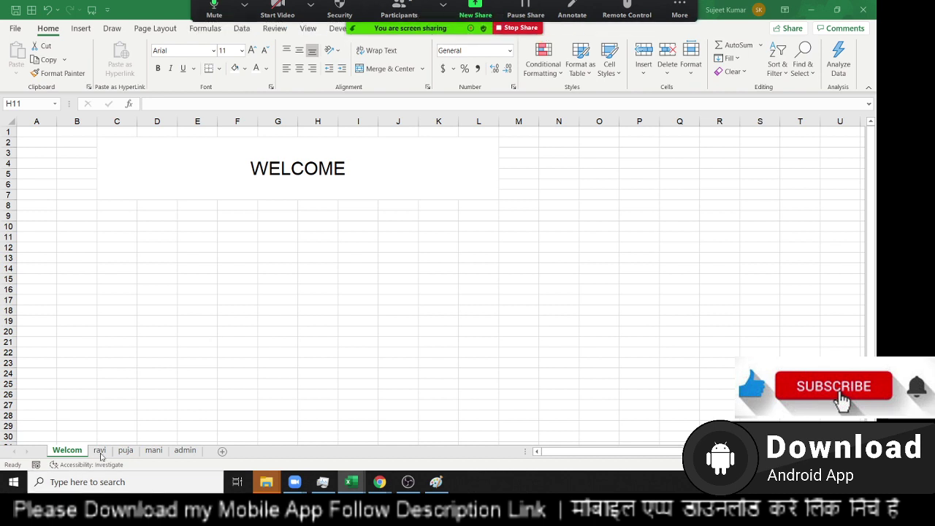
Look through the puja, mani, admin and ravi sheets, then come back to Welcom.
left_click(127, 452)
left_click(146, 452)
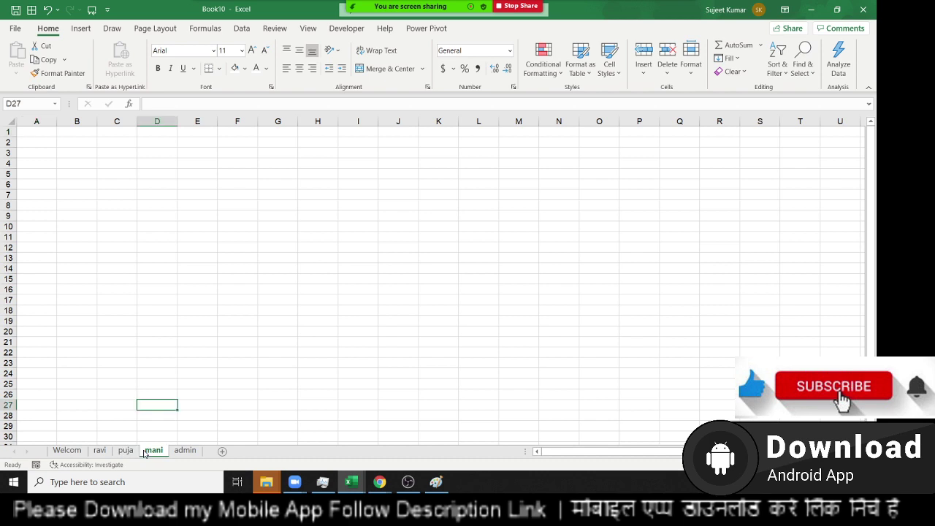
left_click(185, 452)
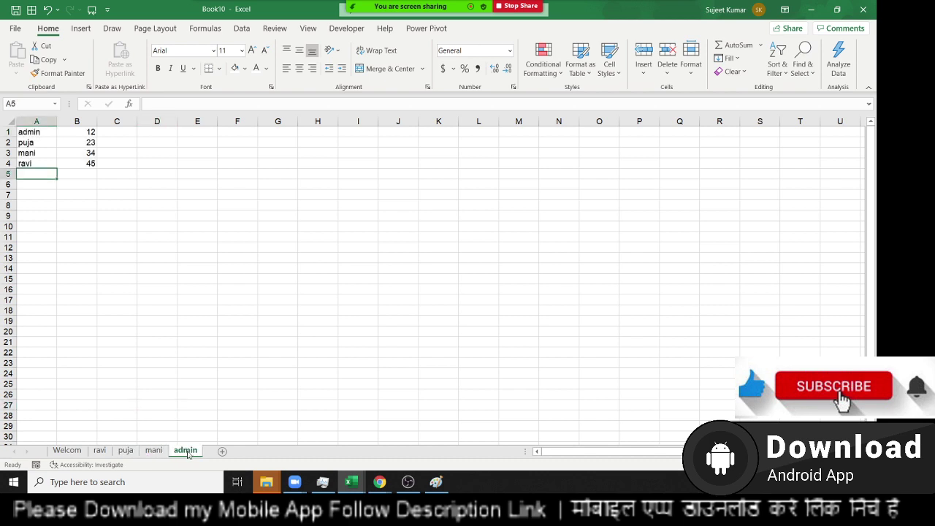
left_click(98, 452)
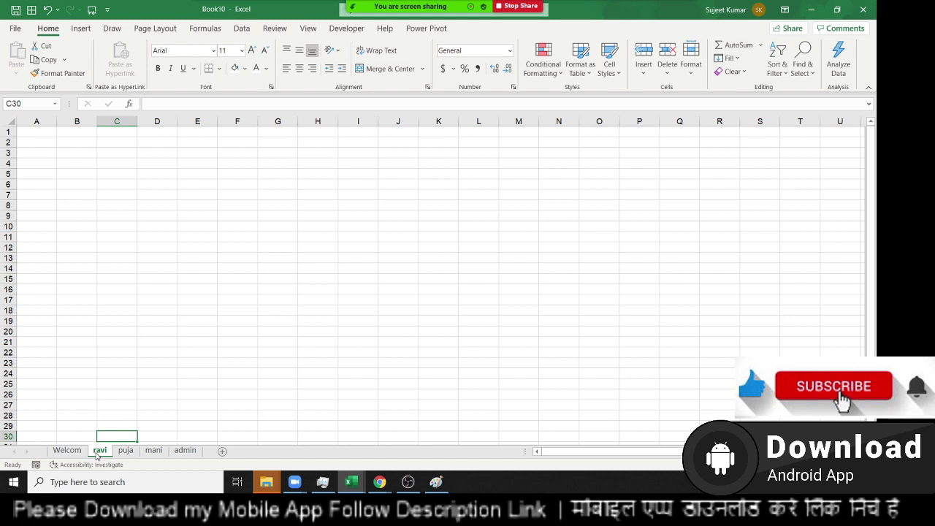
left_click(64, 451)
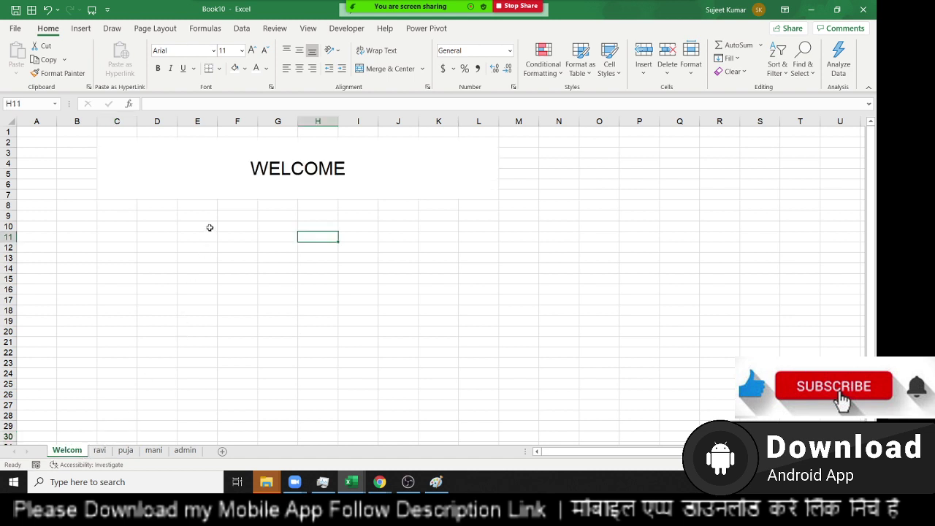
Check the mani sheet, return to Welcom with cell F24 selected, and show the Developer ribbon.
left_click_drag(209, 226, 447, 283)
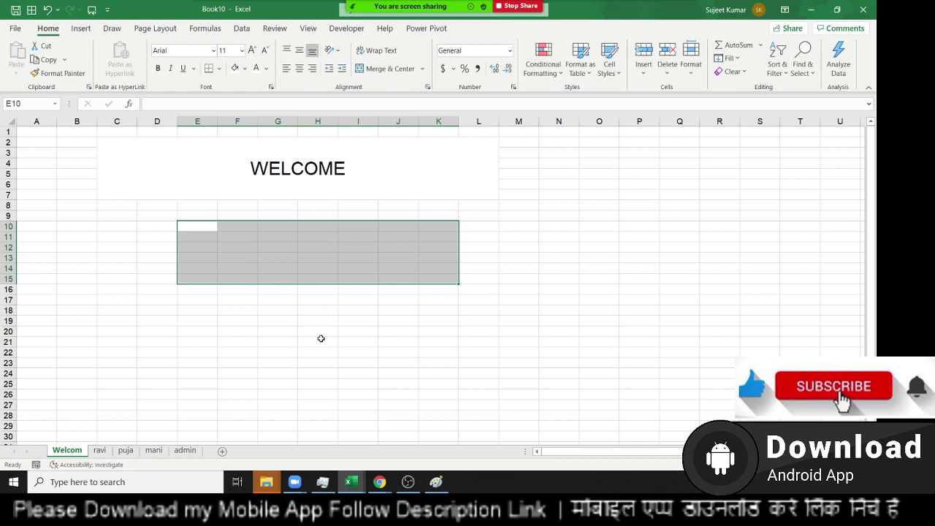
left_click(155, 450)
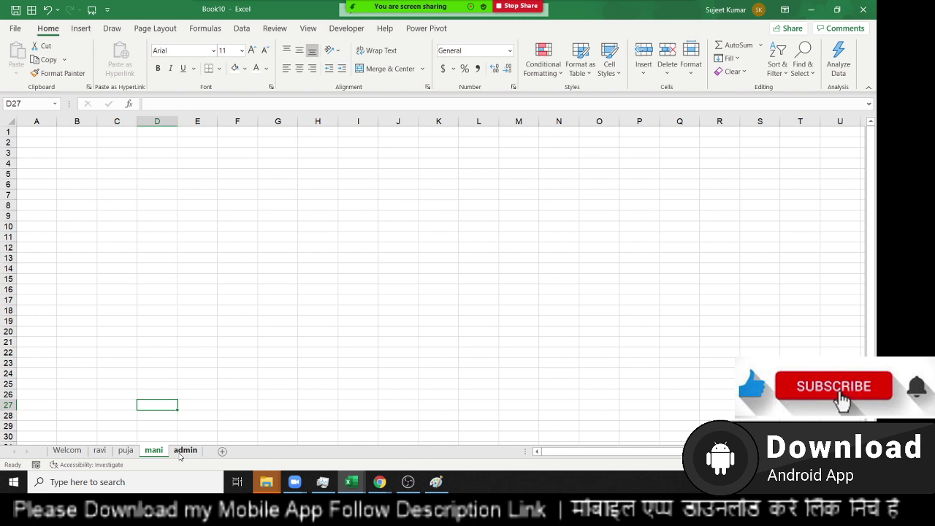
left_click(73, 456)
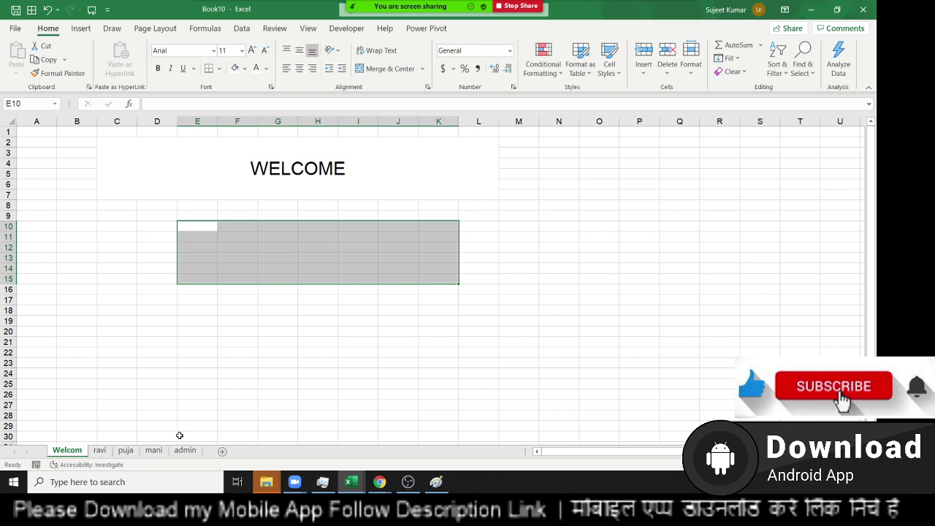
left_click(240, 372)
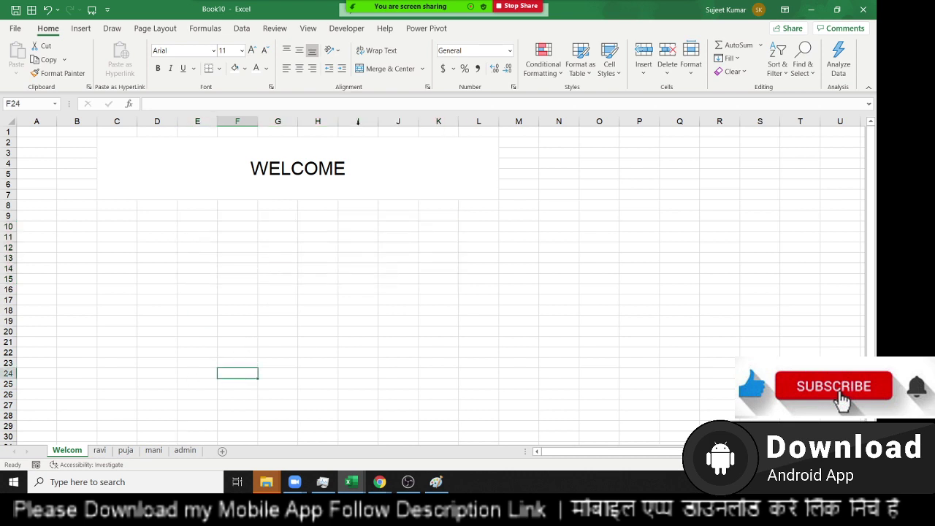
left_click(398, 13)
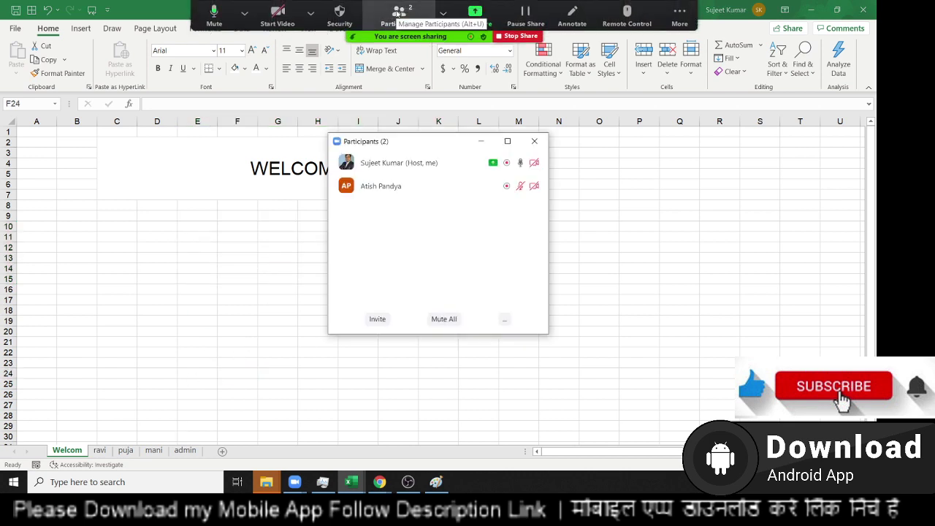
left_click(534, 141)
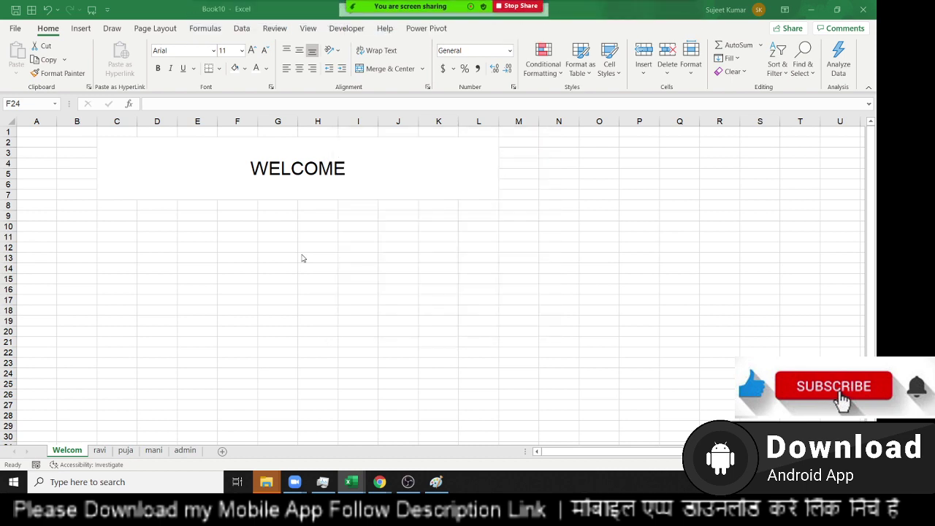
left_click(346, 27)
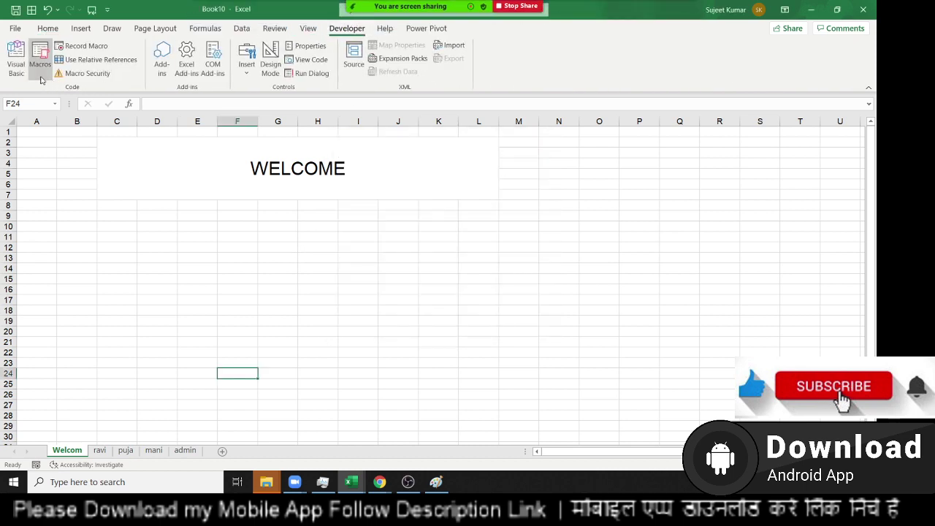
Open the Visual Basic editor, close the Module1 code window and select ThisWorkbook under VBAProject (Book10).
left_click(21, 71)
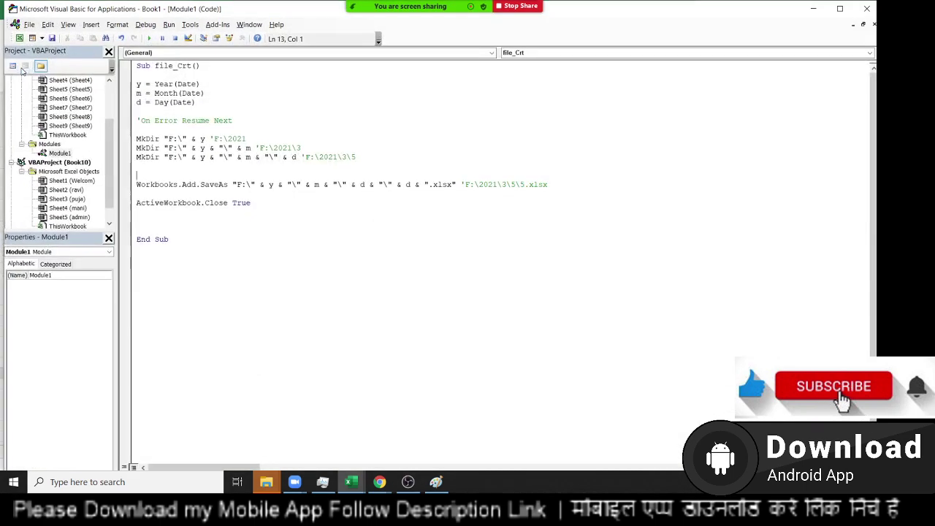
left_click(56, 190)
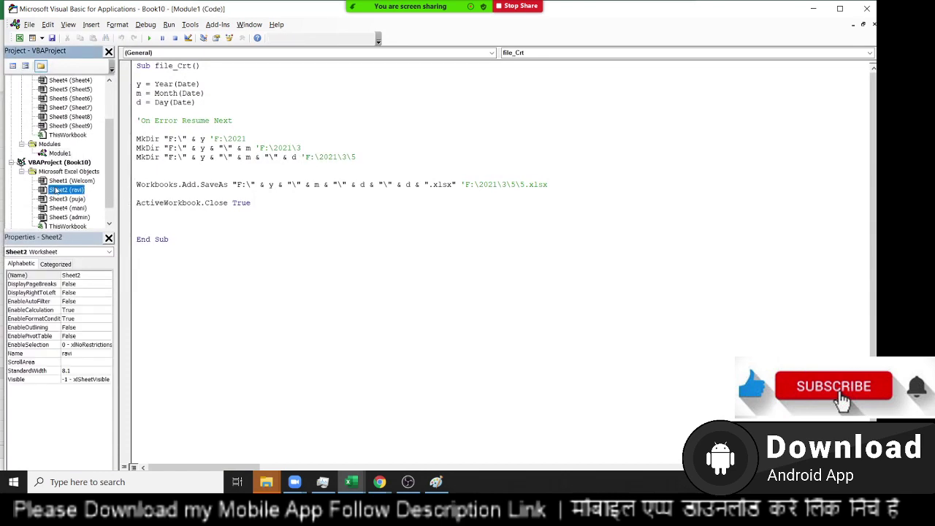
left_click(66, 172)
key("alt+F11")
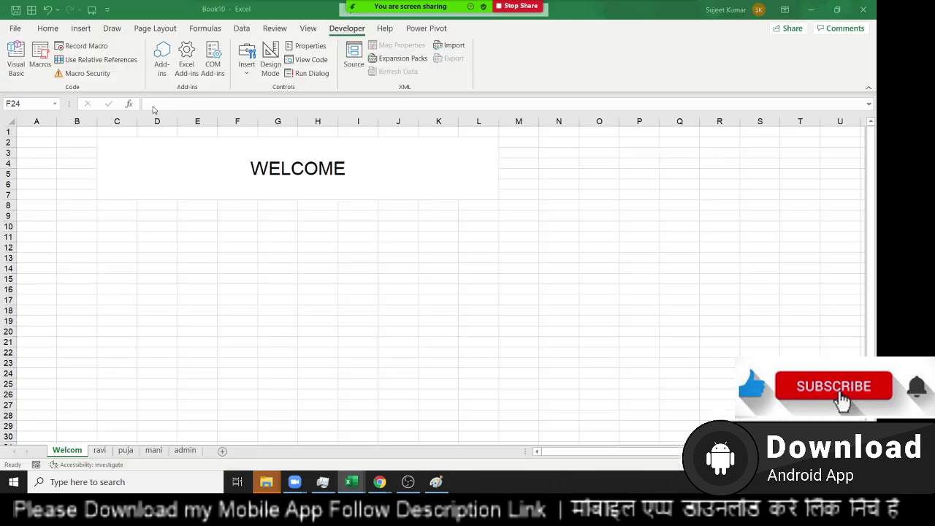
key("alt+F11")
scroll(38, 117, "up", 3)
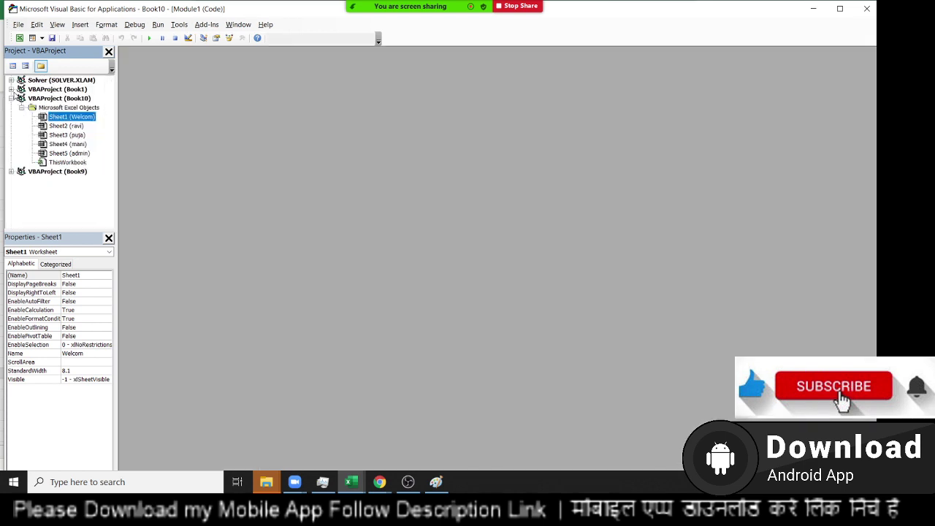
left_click(20, 103)
left_click(59, 145)
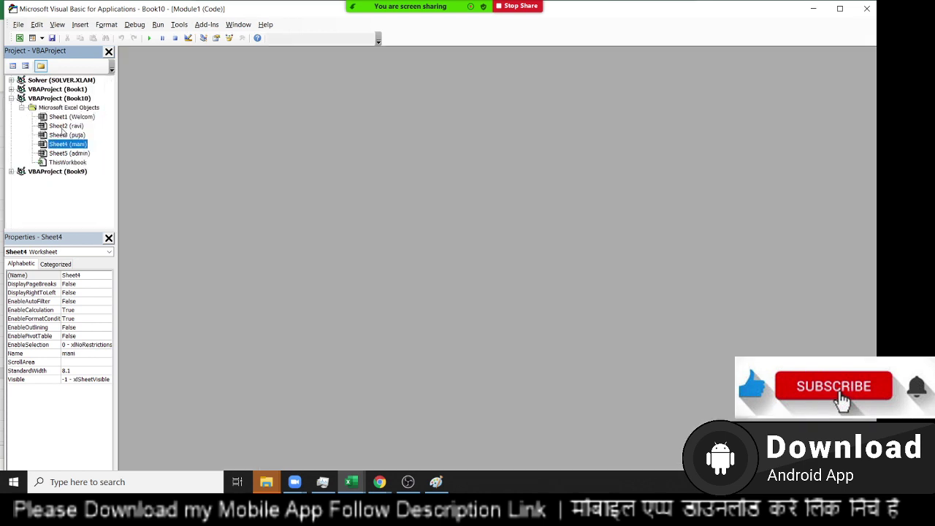
left_click(79, 163)
Open ThisWorkbook's code window and pick the Workbook object to create a Workbook_Open stub.
double_click(79, 163)
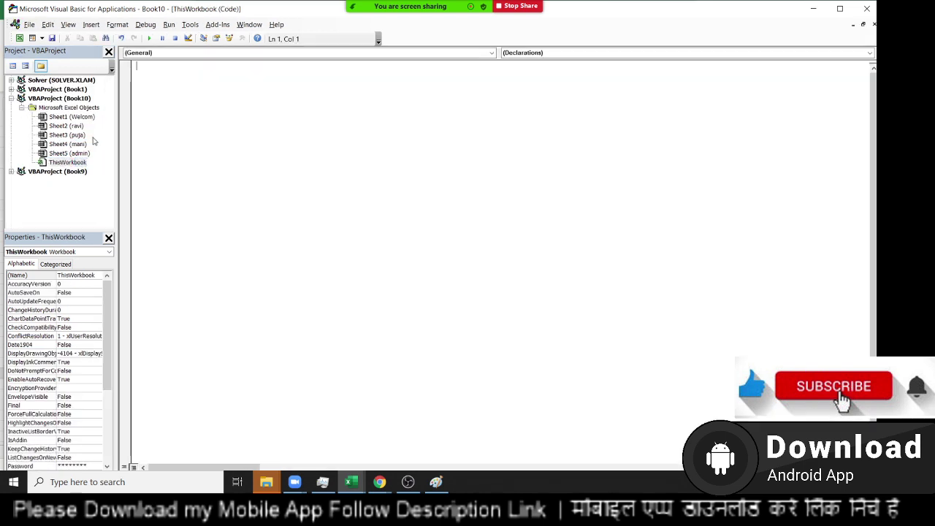
left_click(146, 52)
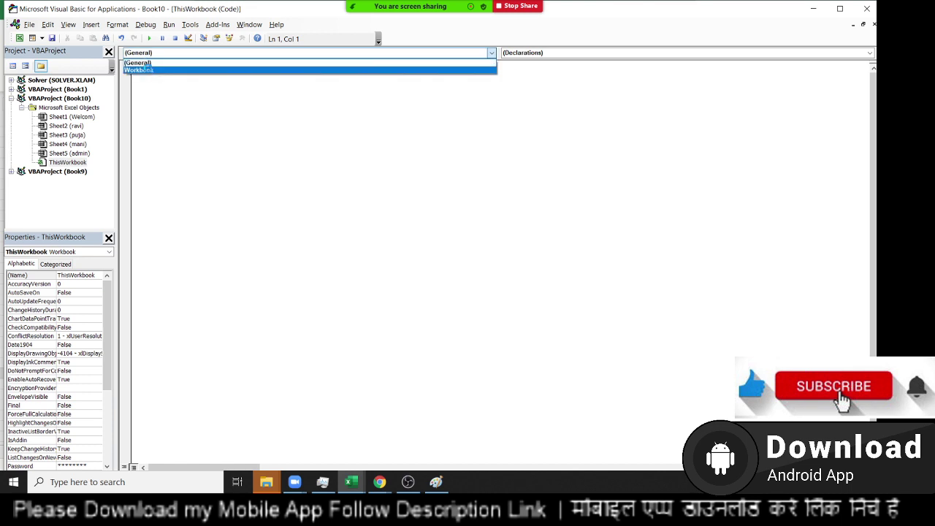
left_click(150, 69)
Add a Workbook_BeforeClose procedure with a blank line inside, then return to Excel.
left_click(559, 52)
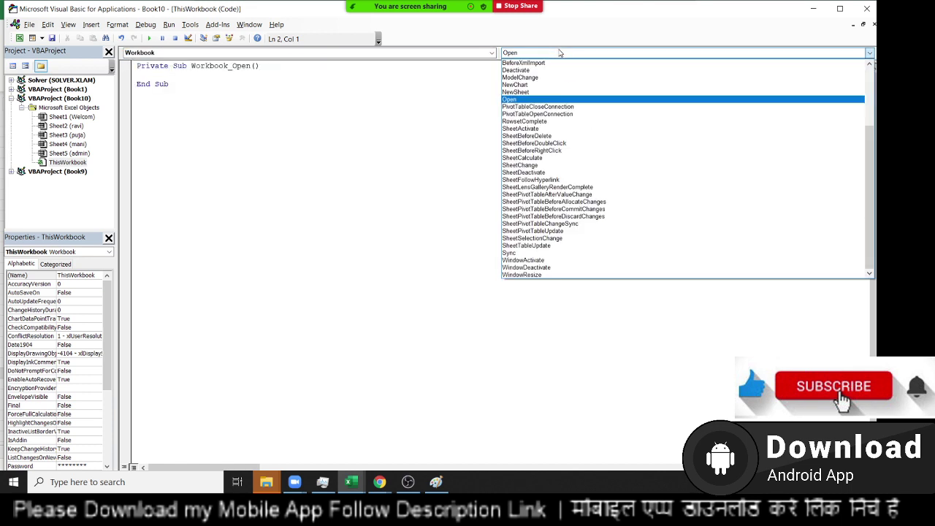
scroll(539, 146, "up", 4)
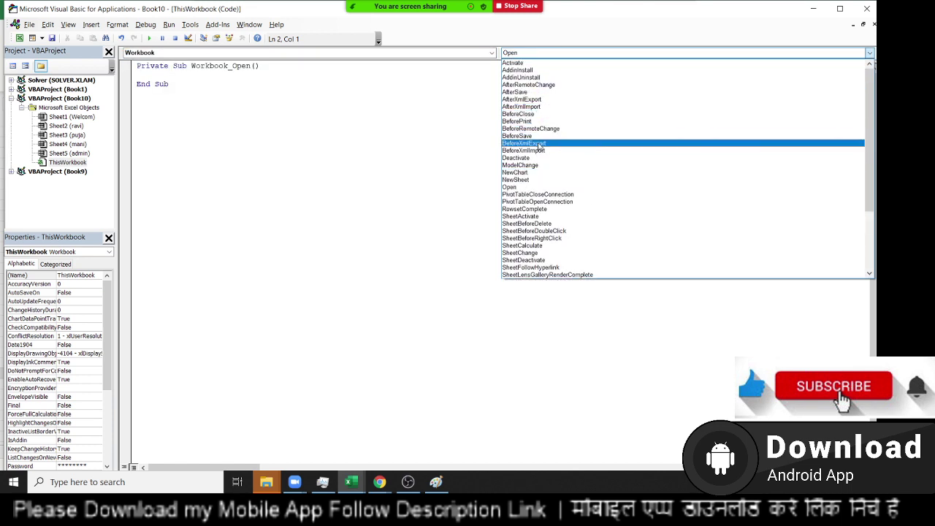
scroll(539, 149, "down", 1)
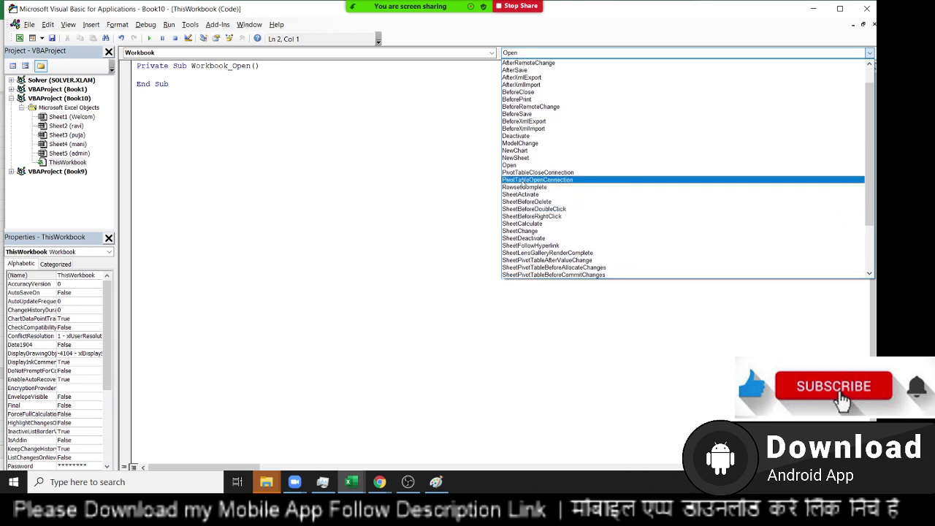
scroll(524, 184, "up", 1)
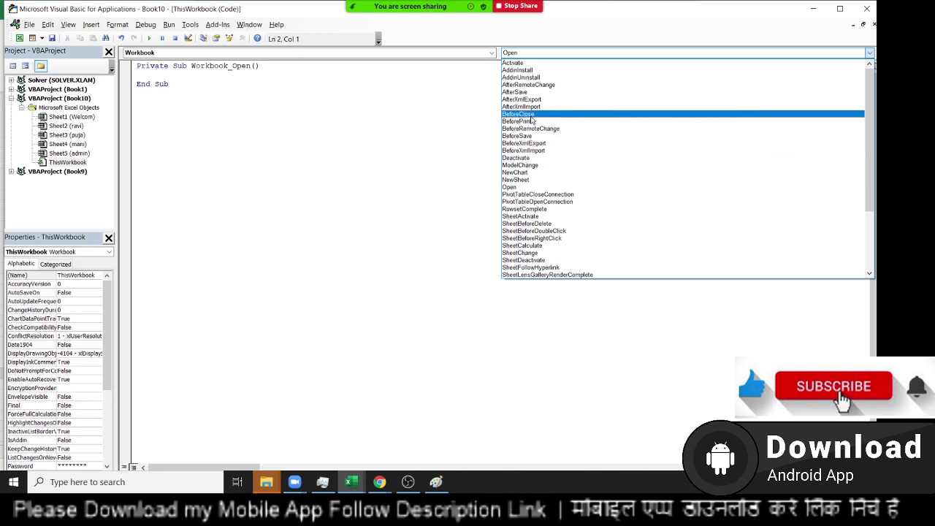
left_click(531, 117)
key("Return")
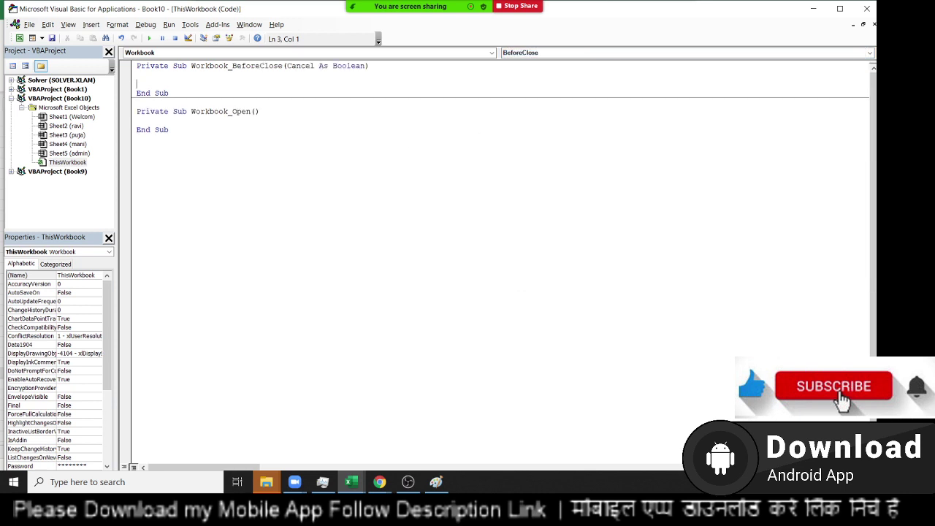
key("alt+F11")
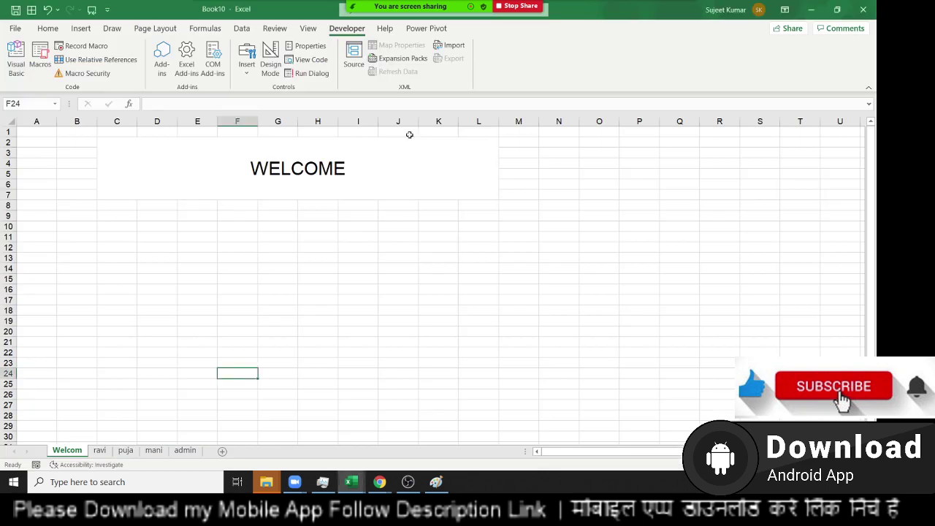
Write a For i = 1 To Sheets.Count … Next i loop inside Workbook_BeforeClose.
key("alt+F11")
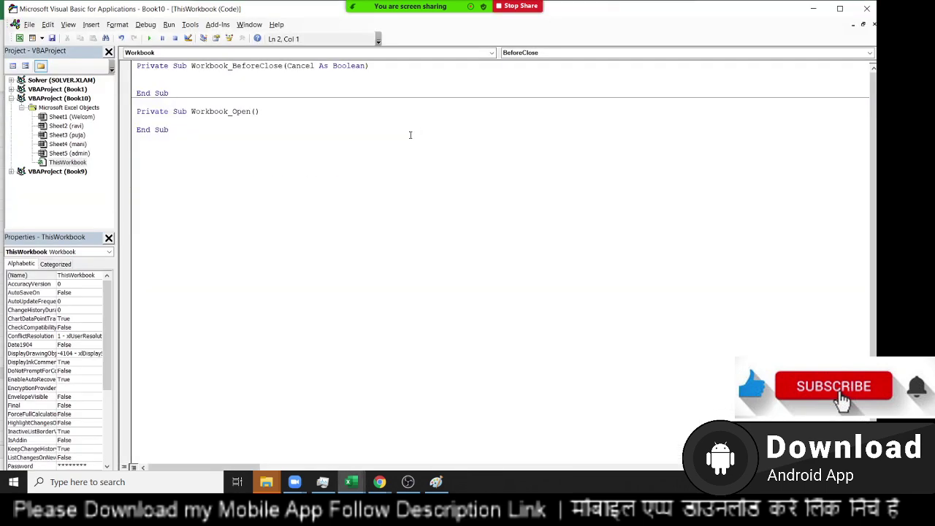
key("Return")
type("for ")
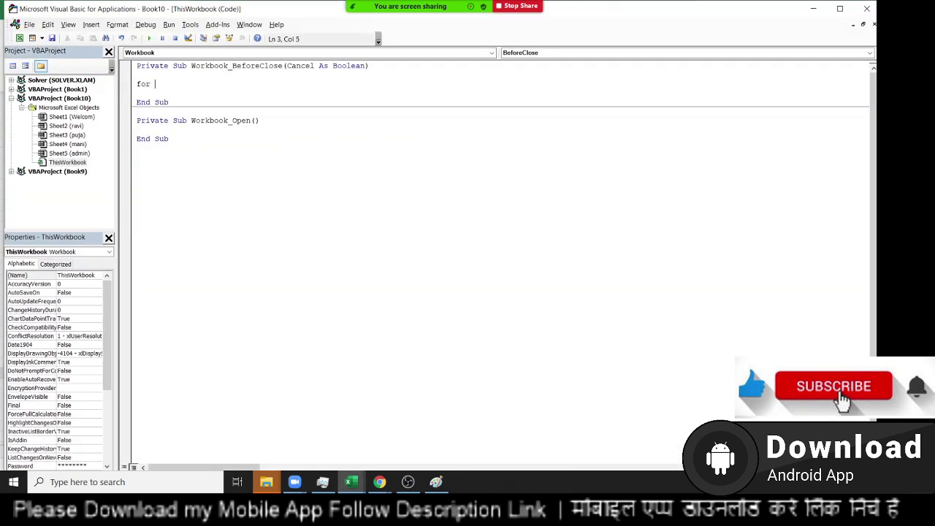
type("i = 1 ")
type("to she")
type("et")
type("s.")
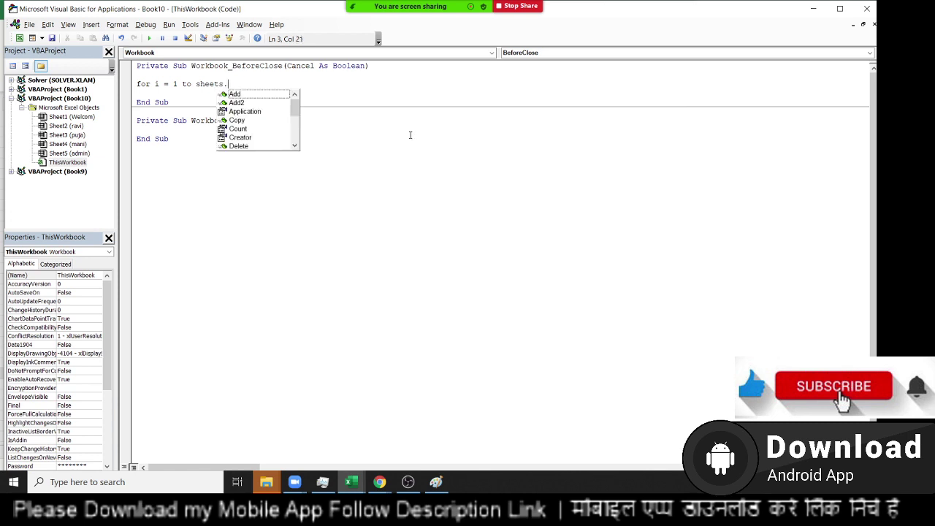
type("cou")
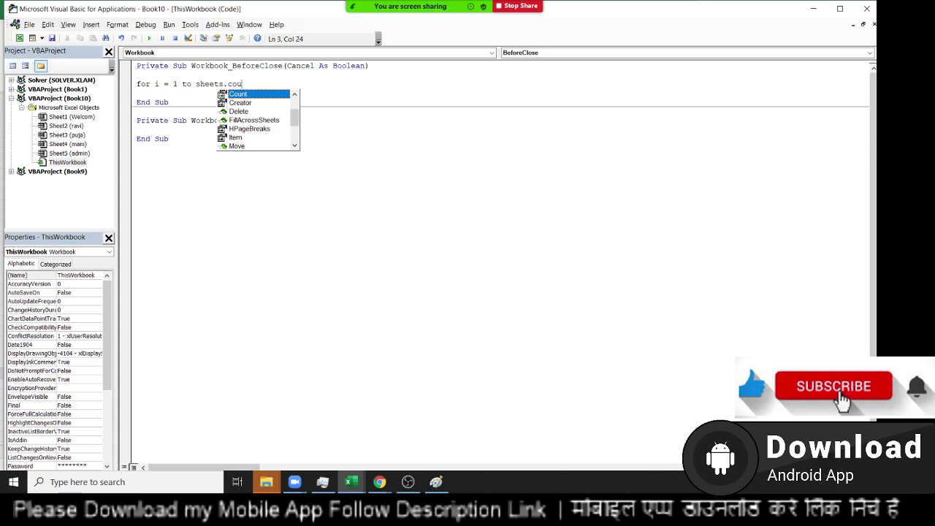
key("Tab")
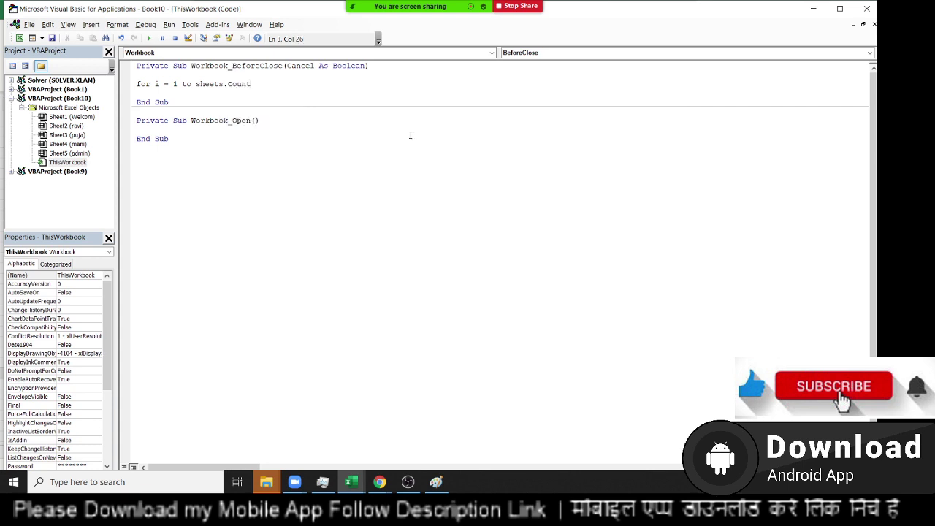
key("Return")
key("Return")
key("Return")
type("Next ")
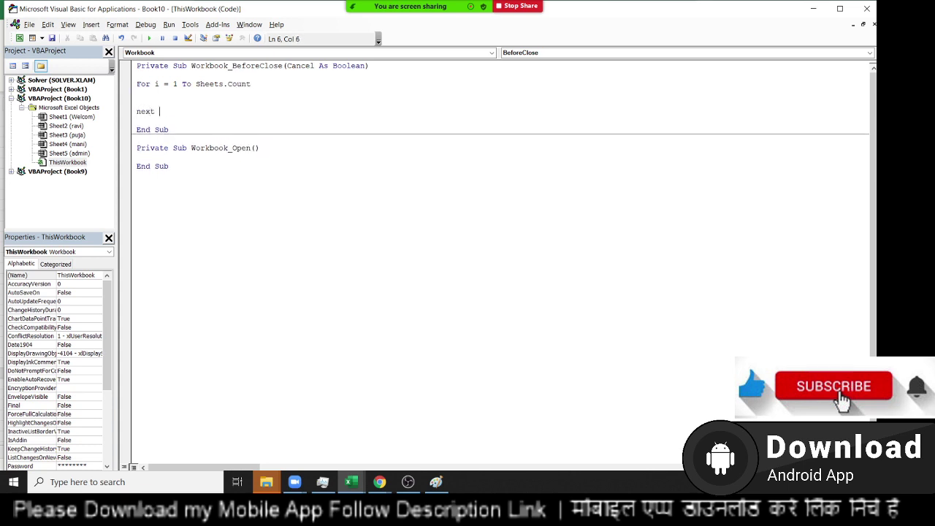
type("i")
key("Up")
Add If Sheets(i).Name <> "Welcom" Then in the loop, after confirming the sheet's spelling.
type("if ")
type("she")
type("ets(")
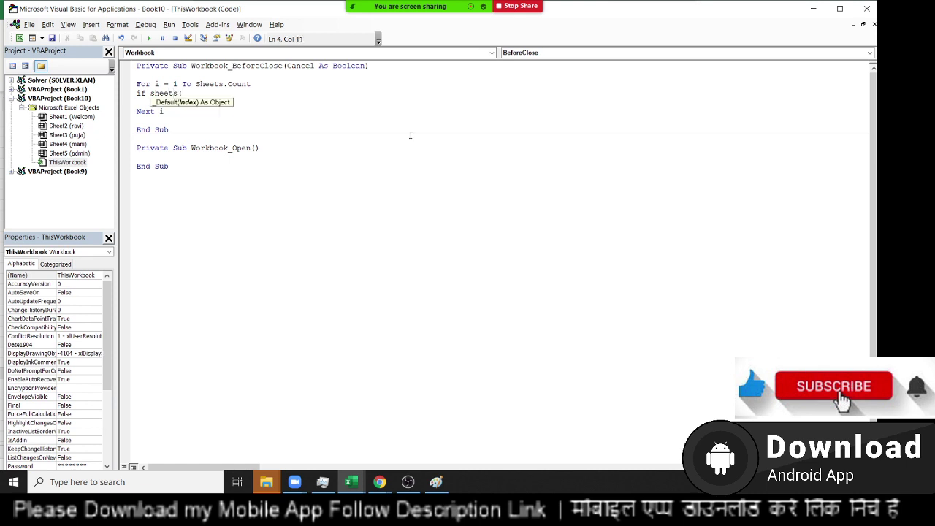
type("i")
type(").")
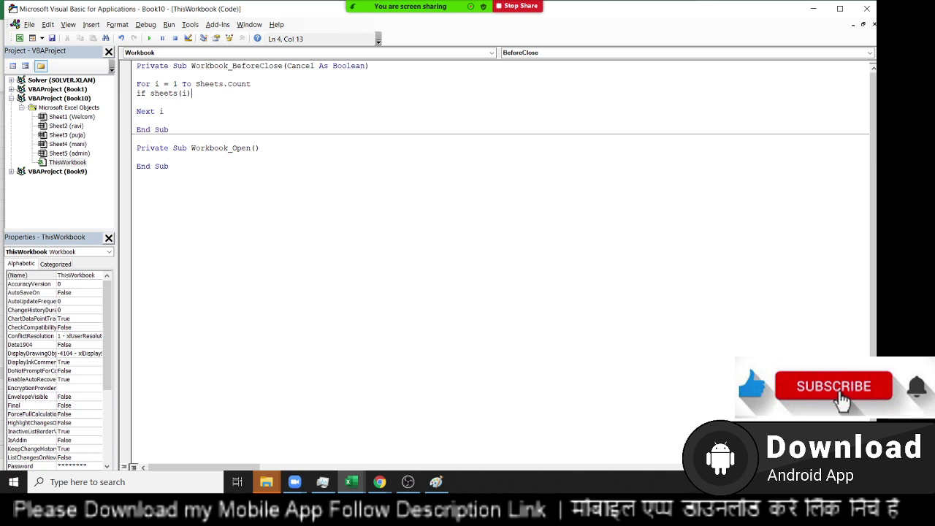
type("name ")
type("<>")
type(" \"")
key("alt+F11")
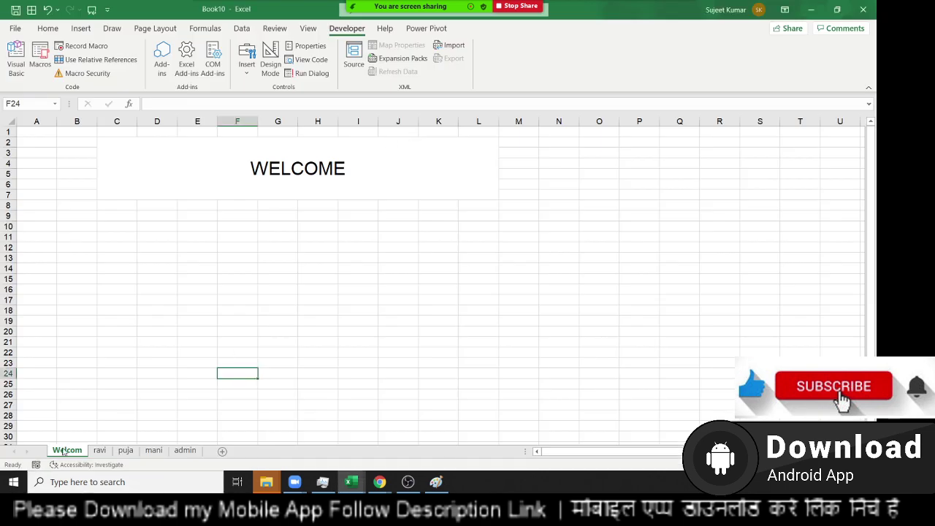
double_click(64, 450)
key("Escape")
key("alt+F11")
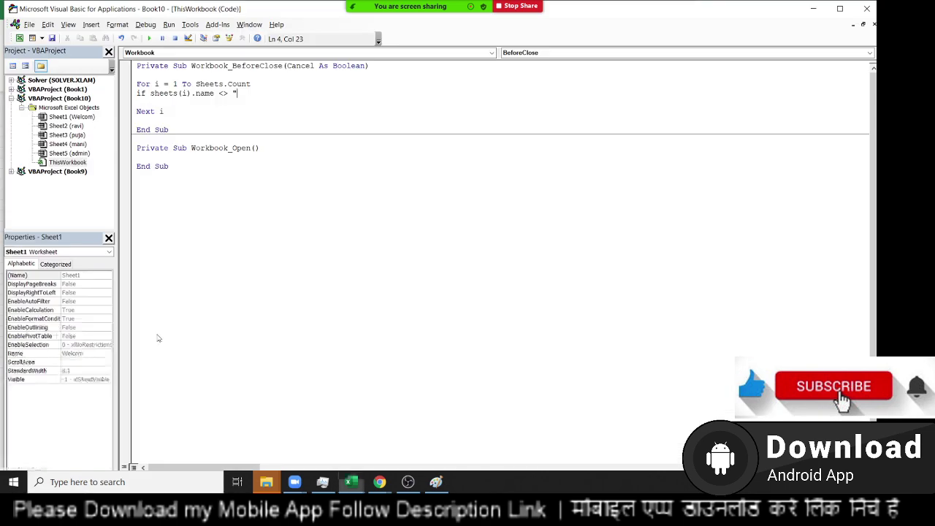
type("Welcom")
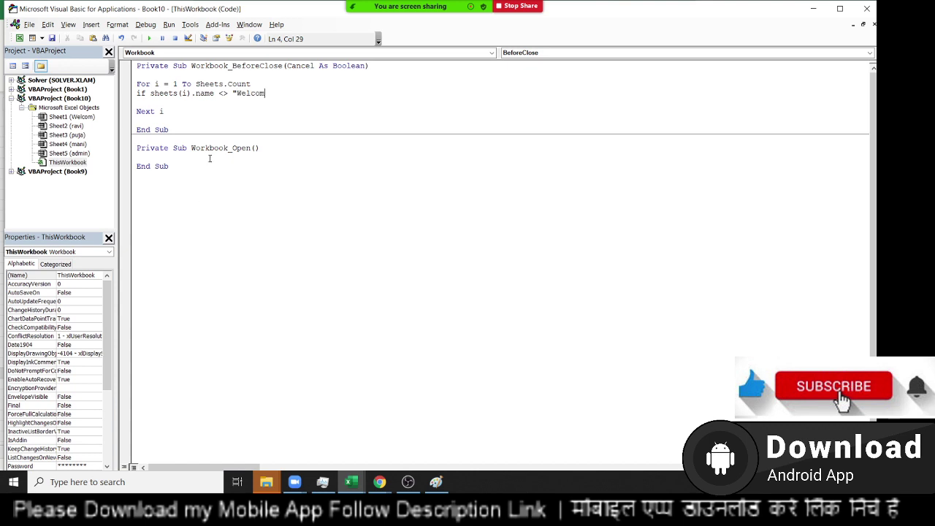
type("\" The")
type("n")
key("Return")
Add the line Sheet(i).Visible = xlSheetVeryHidden under the If.
type("sheet")
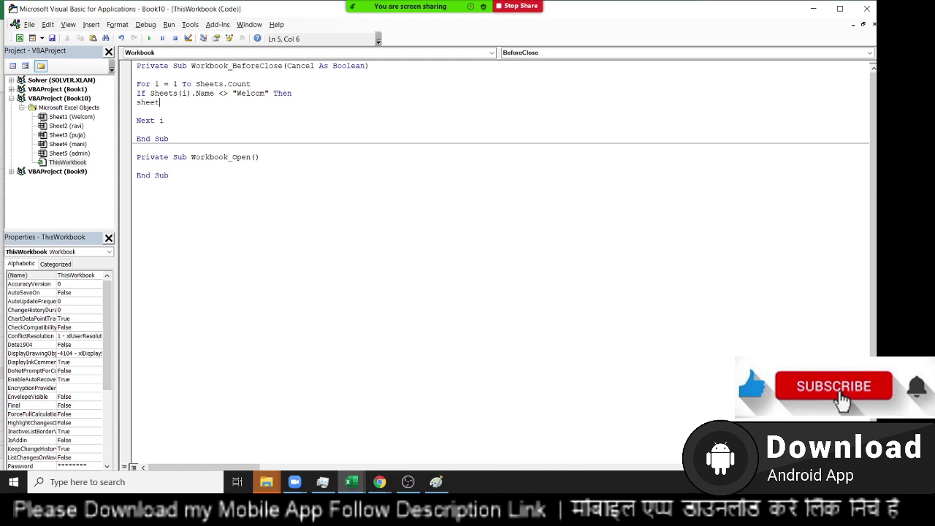
type("1.vi")
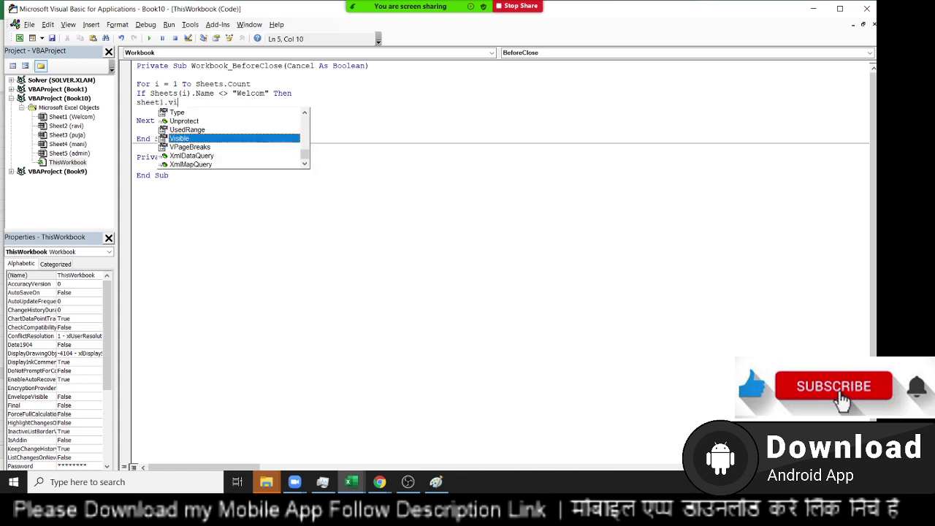
key("Down")
key("Up")
key("Tab")
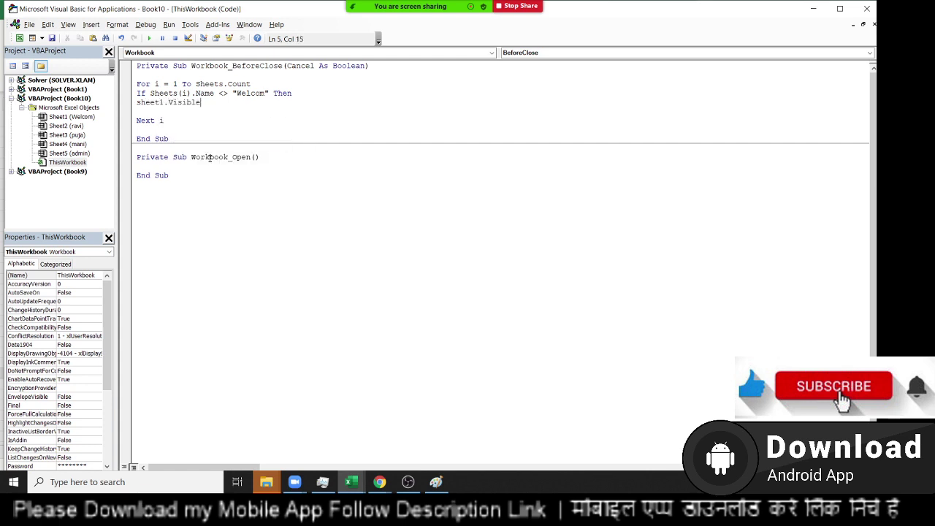
type("=")
key("Down")
key("Down")
key("Down")
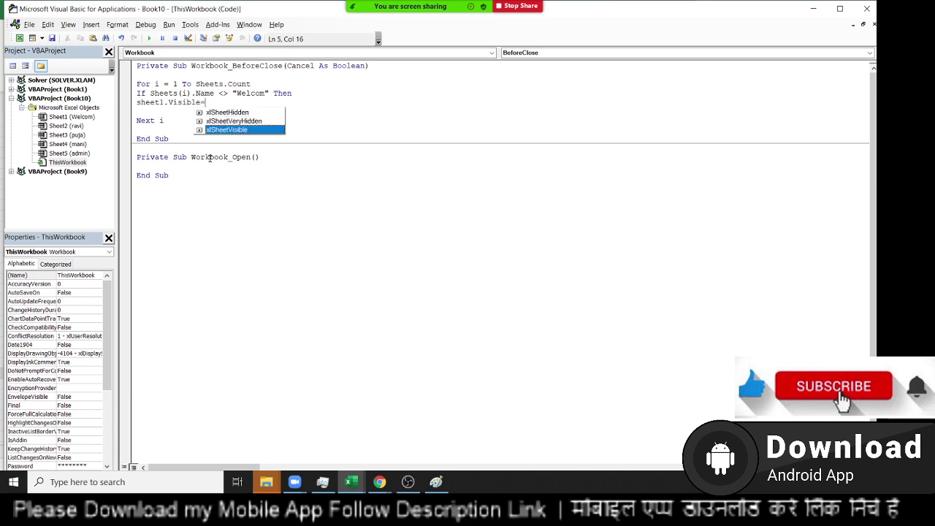
key("Up")
key("Tab")
key("Down")
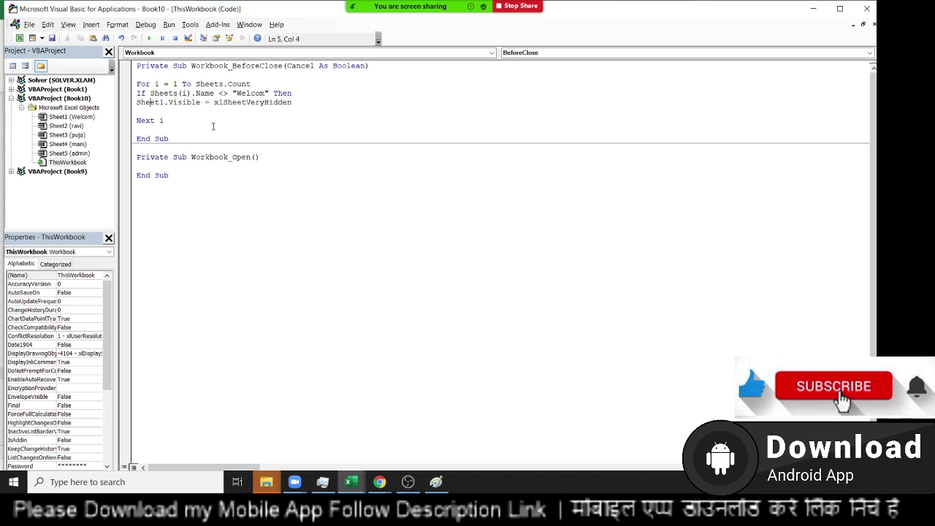
key("Right")
key("Right")
key("Delete")
type("(i)")
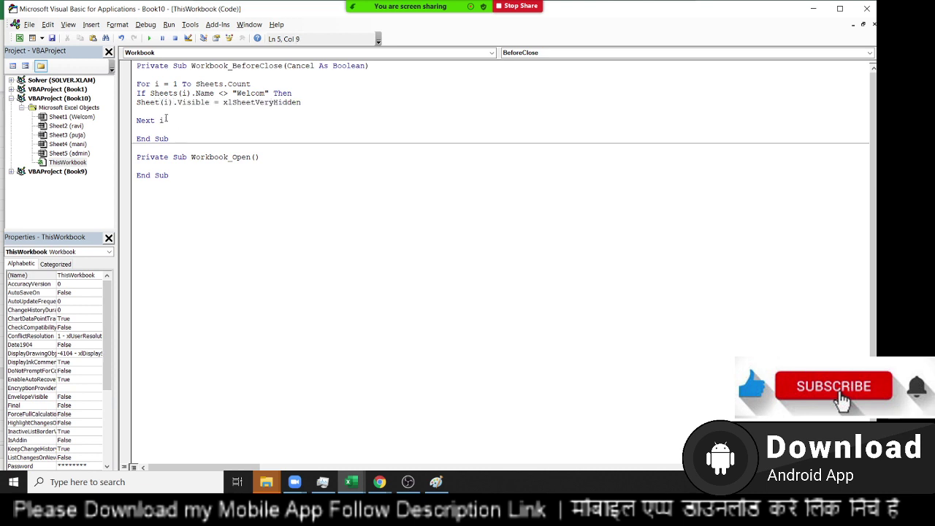
Close the condition with End If and select the whole loop from For to Next i.
key("Down")
type("e")
type("nd if")
left_click_drag(174, 126, 129, 83)
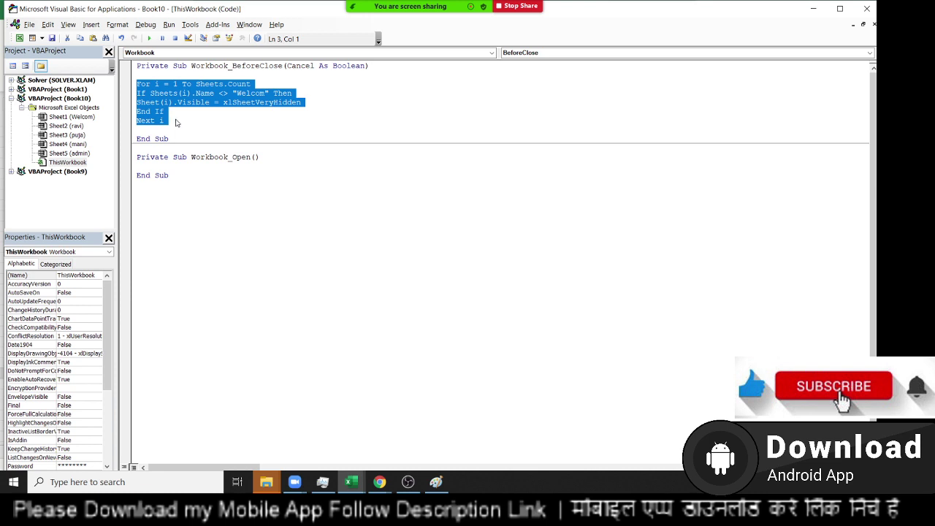
Draw a form-control button over K9:L10 on Welcom without assigning a macro yet.
key("alt+F11")
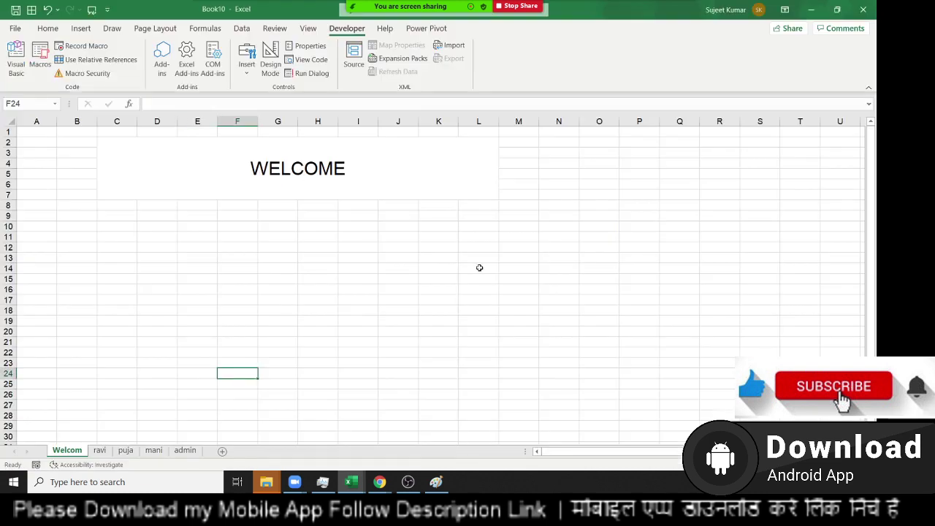
left_click(480, 268)
left_click(247, 62)
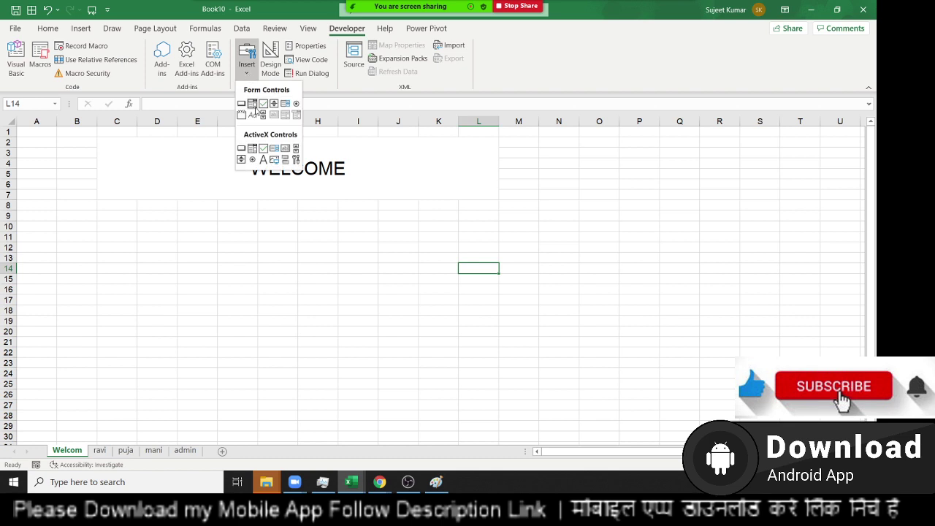
left_click(242, 104)
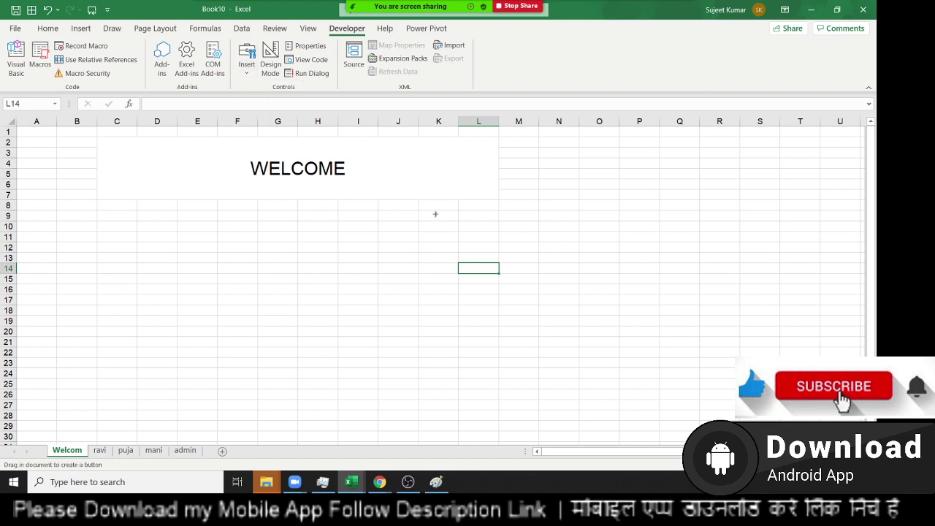
left_click_drag(444, 216, 499, 224)
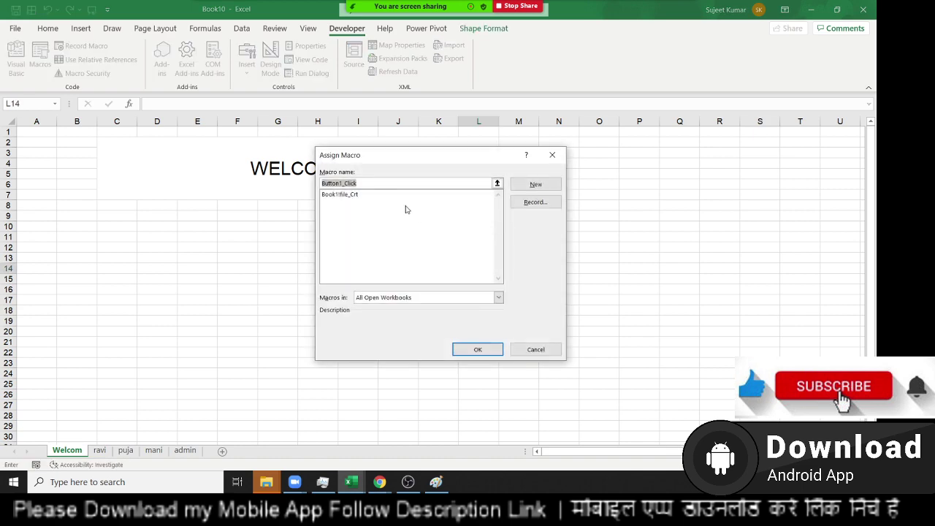
key("Escape")
key("alt+Tab")
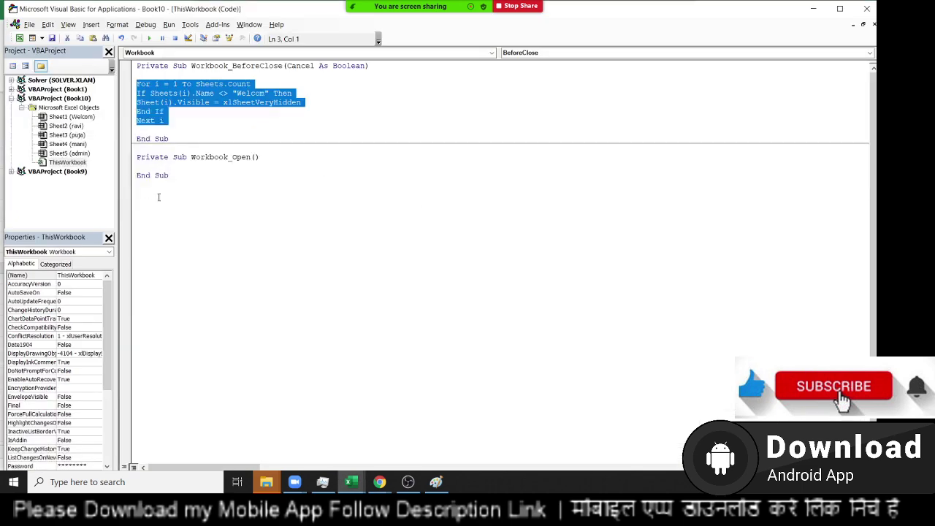
Insert a new module with Sub cl() containing the pasted sheet-hiding loop.
left_click(90, 24)
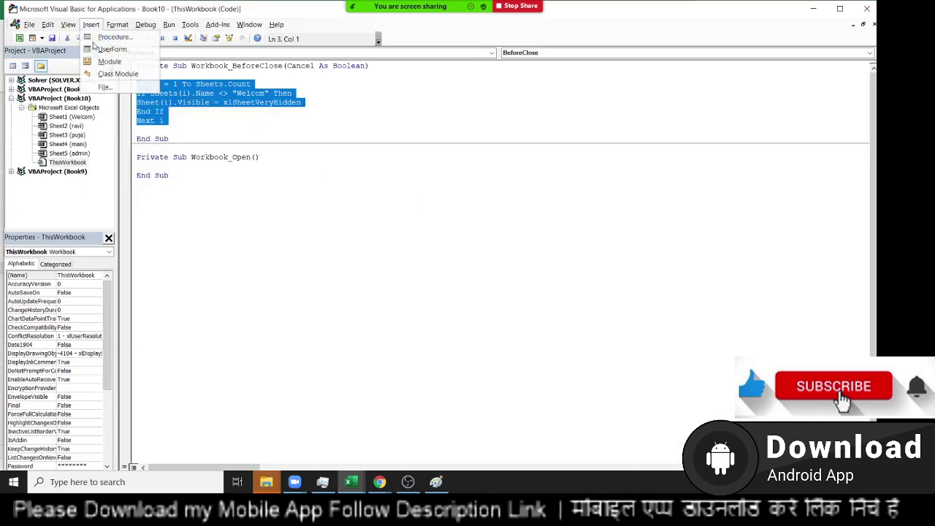
left_click(108, 62)
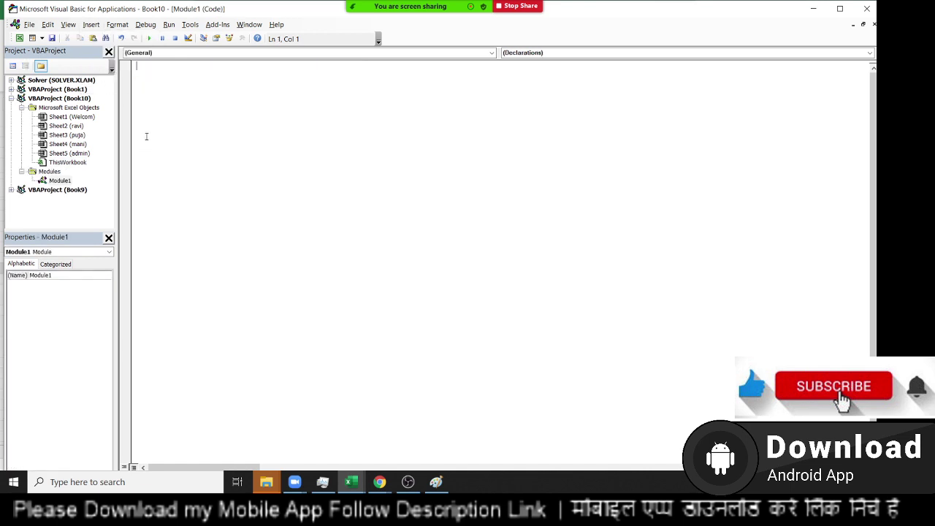
type("s")
type("ub ")
type("cl()")
key("Return")
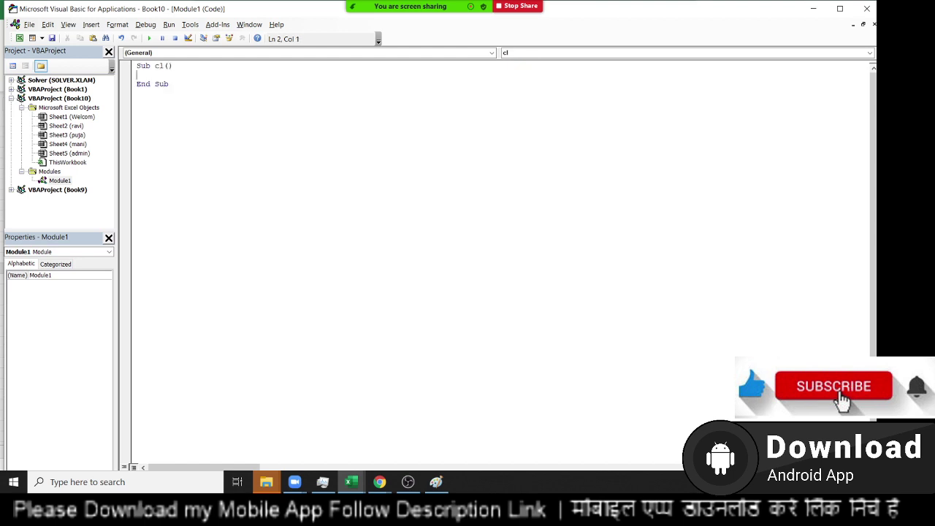
type("For i = 1 To Sheets.Count If Sheets(i).Name <> \"Welcom\" Then Sheet(i).Visible = xlSheetVeryHidden End If Next i")
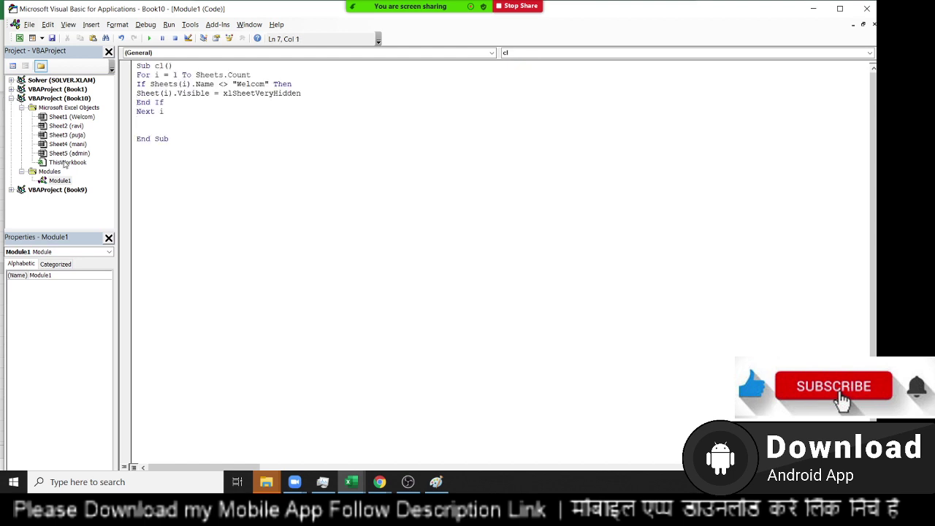
key("alt+F11")
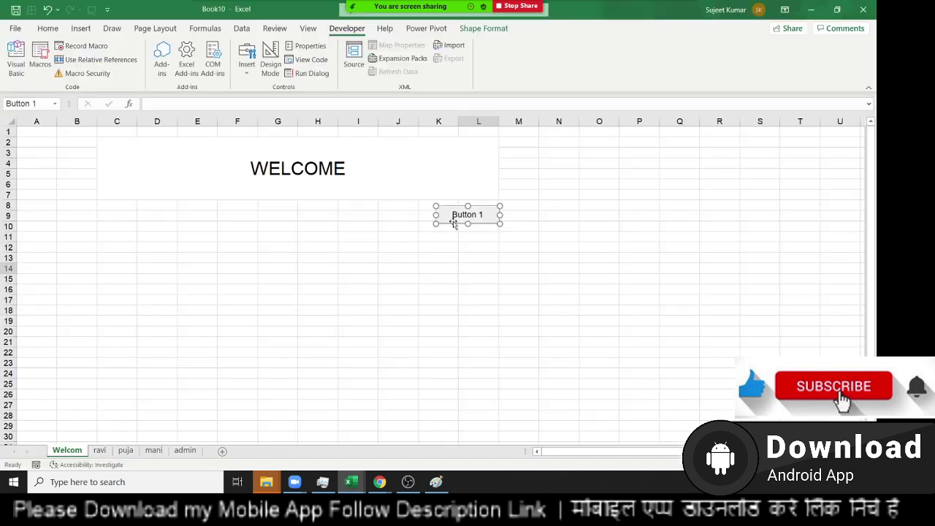
Assign the cl macro to Button 1.
right_click(453, 219)
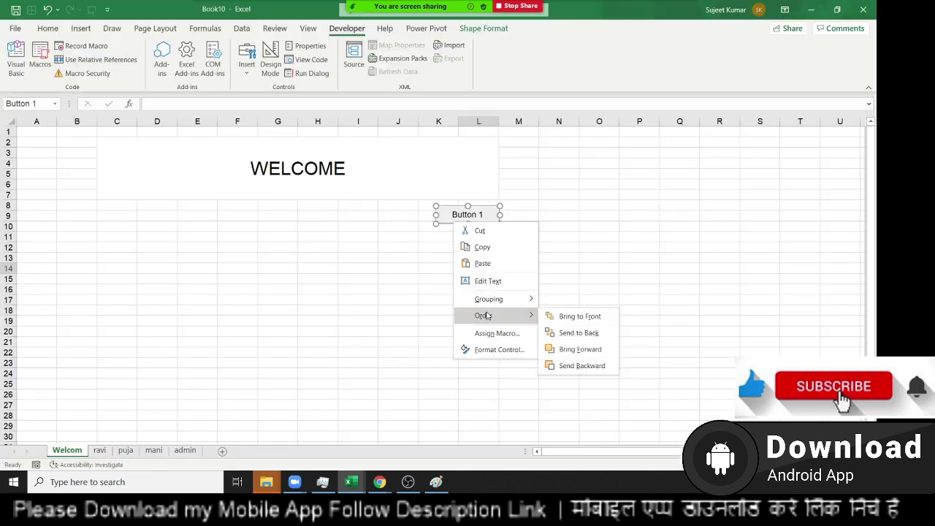
left_click(497, 332)
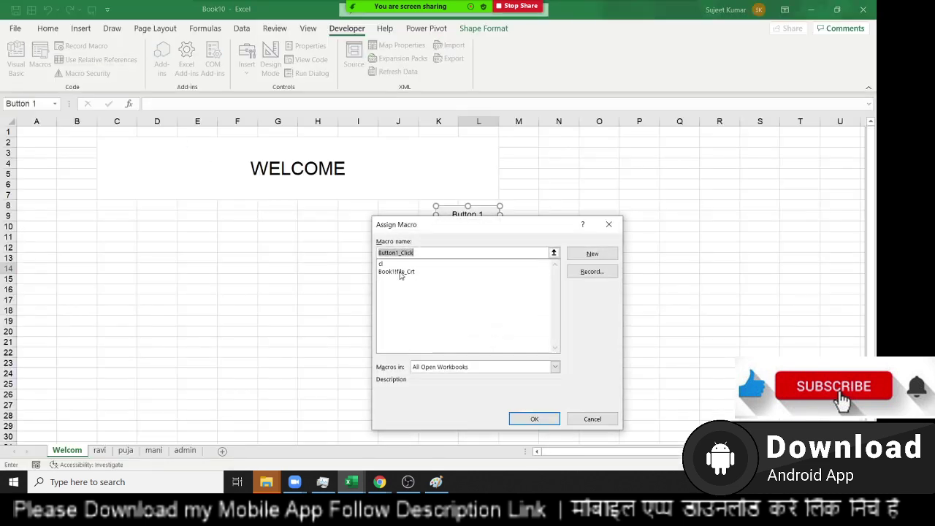
left_click(389, 264)
left_click(534, 418)
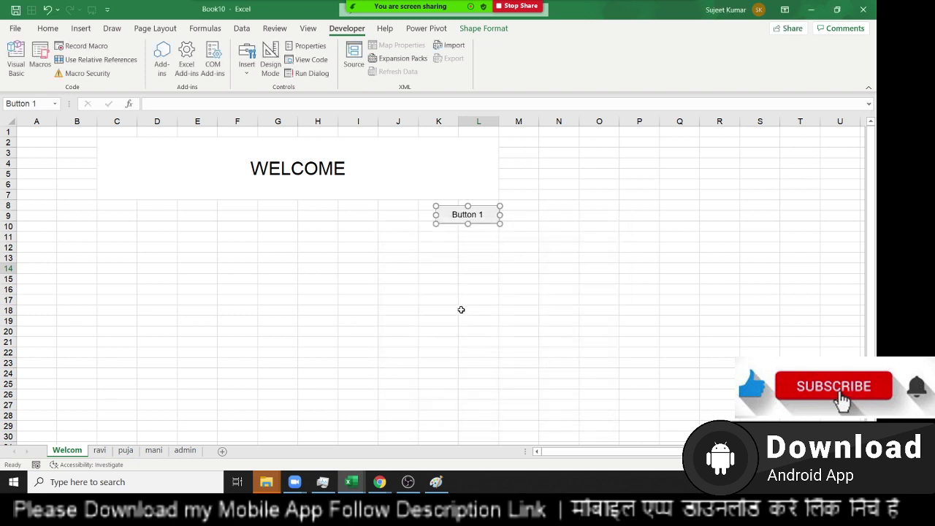
left_click(462, 287)
Change the button's caption from Button 1 to 'Log Out'.
right_click(465, 214)
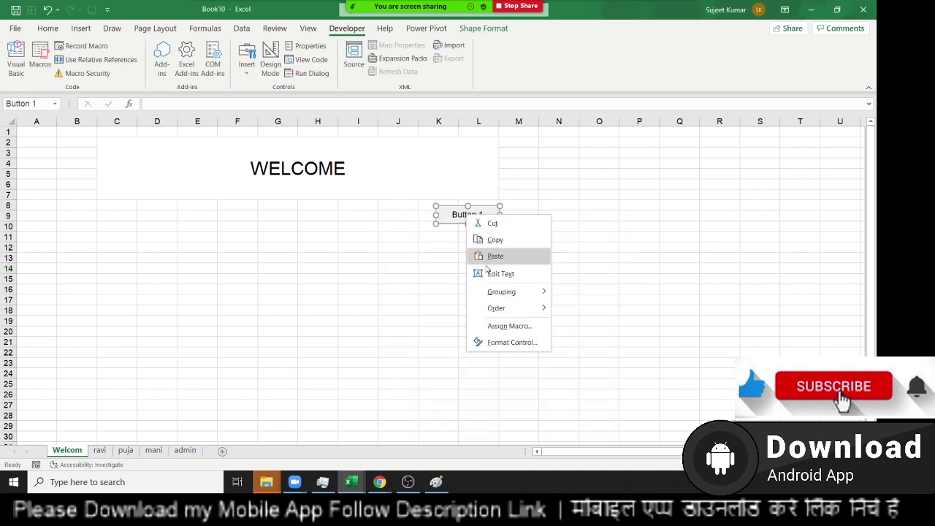
left_click(497, 273)
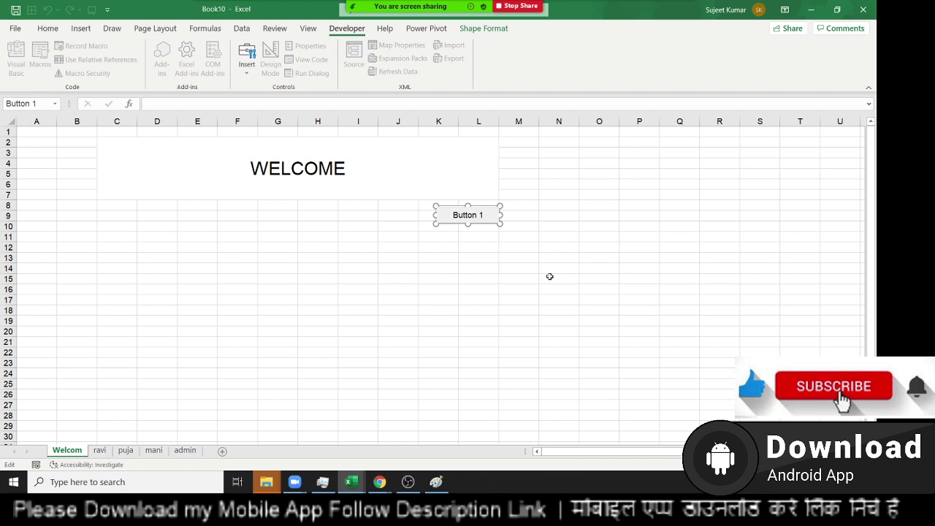
key("Delete")
key("Delete")
key("Delete")
key("Delete")
type("Log ")
type("Out")
left_click(494, 288)
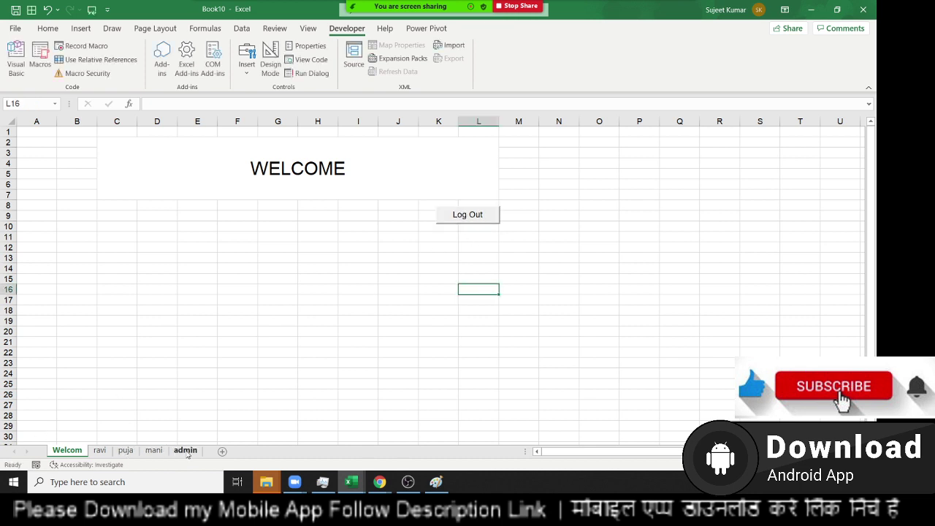
Place a trial ActiveX command button around C8, then delete it and leave design mode.
left_click(82, 270)
left_click(247, 73)
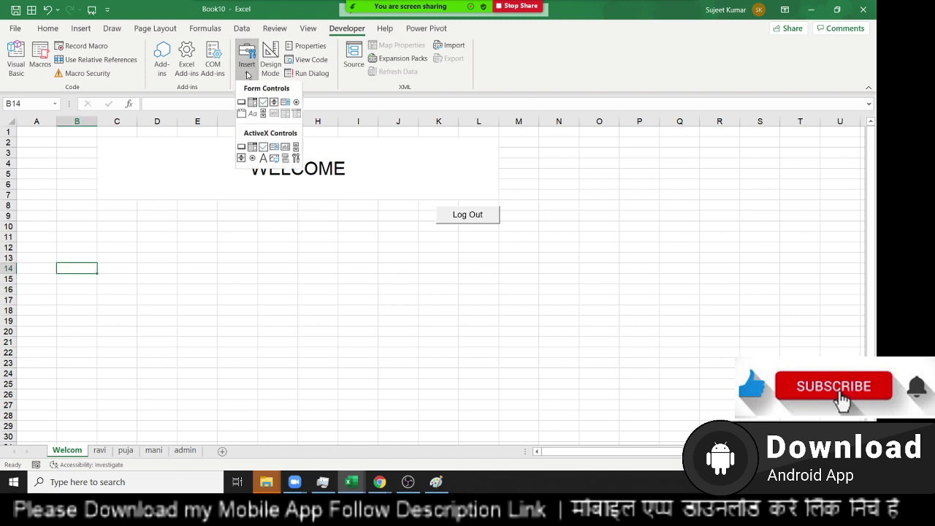
left_click(240, 146)
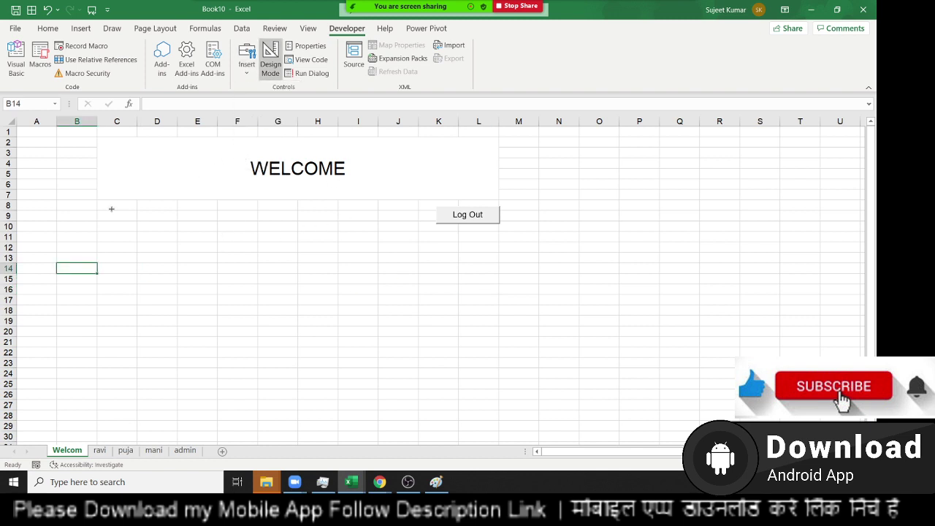
left_click_drag(100, 203, 175, 224)
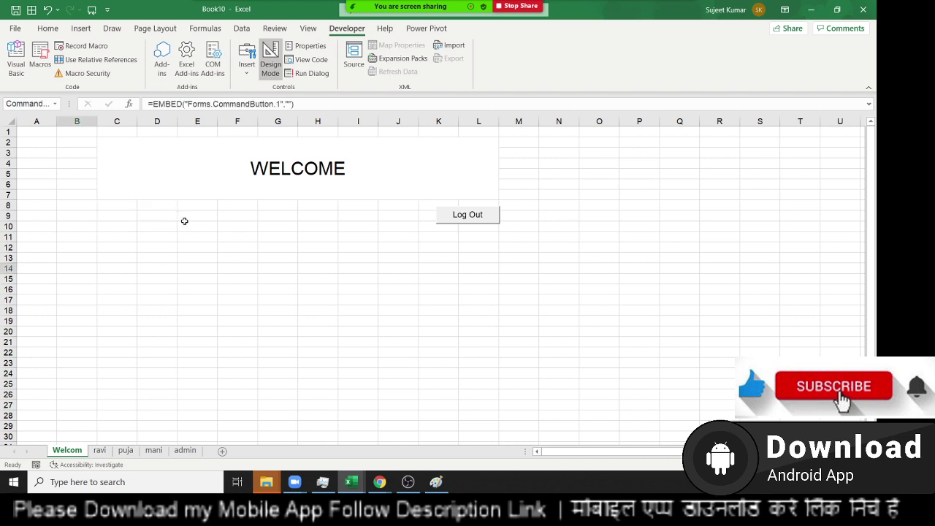
left_click(176, 255)
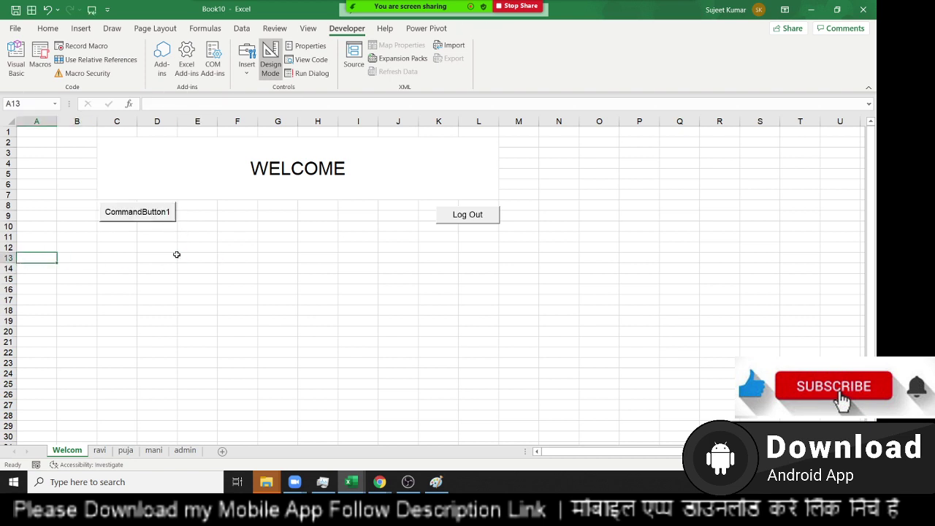
right_click(163, 219)
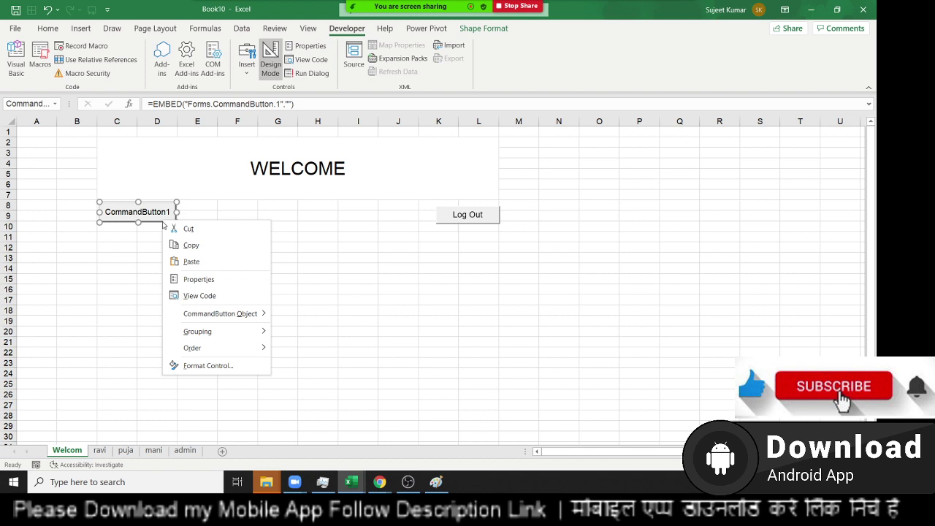
left_click(186, 255)
key("Delete")
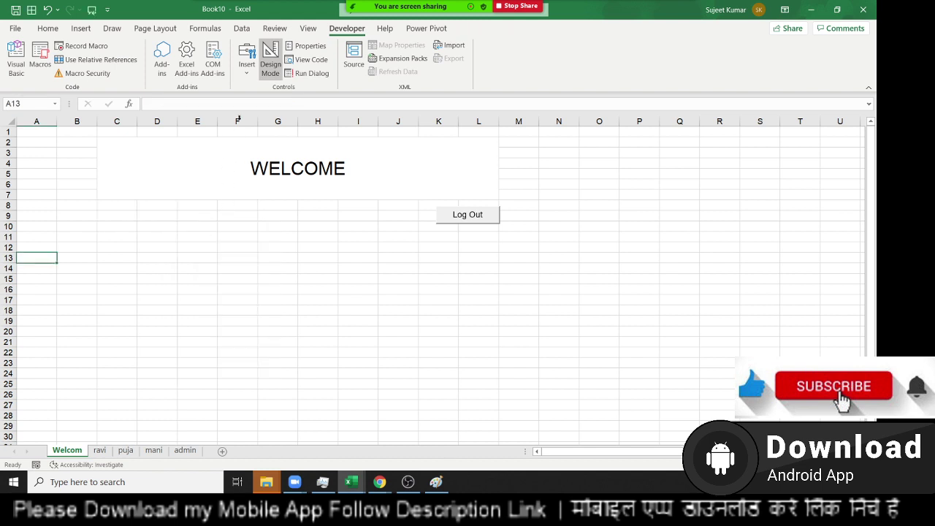
left_click(271, 66)
left_click(217, 241)
Insert a new UserForm in the VBA editor and resize it wider and shorter.
key("alt+F11")
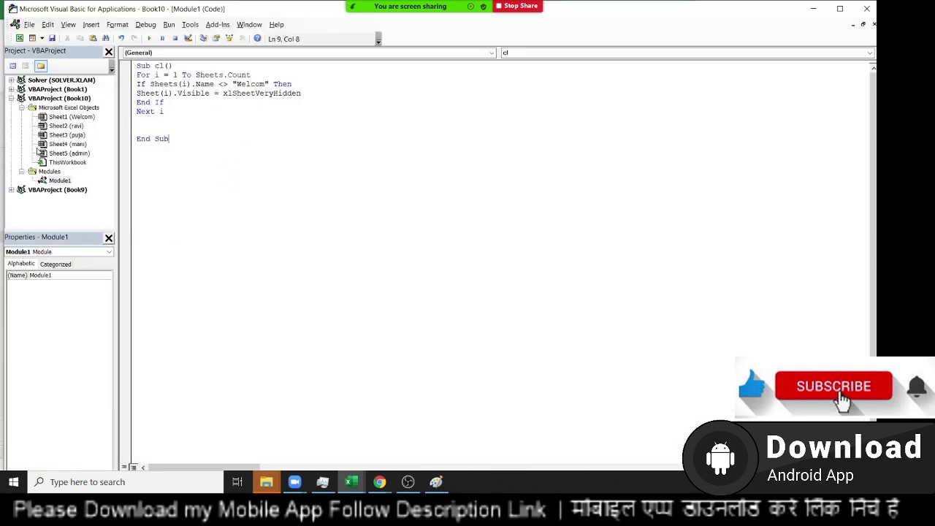
left_click(90, 24)
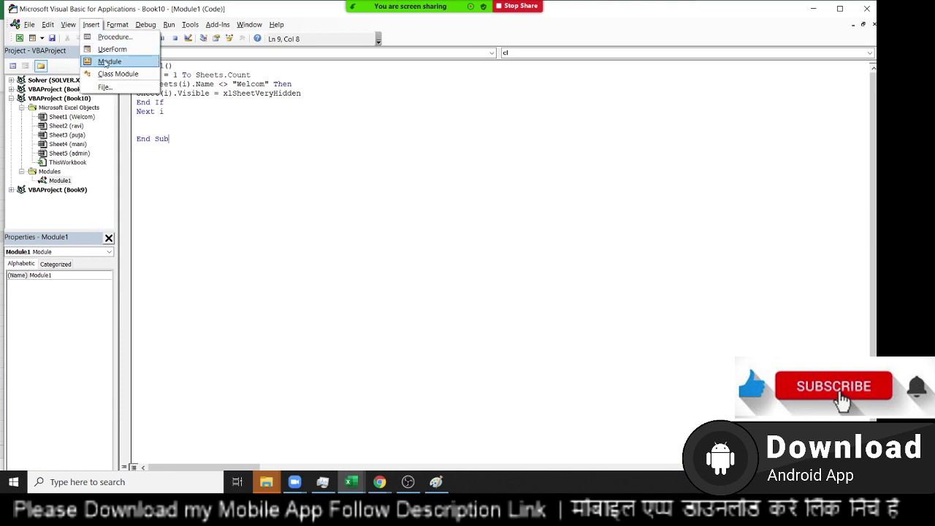
left_click(112, 49)
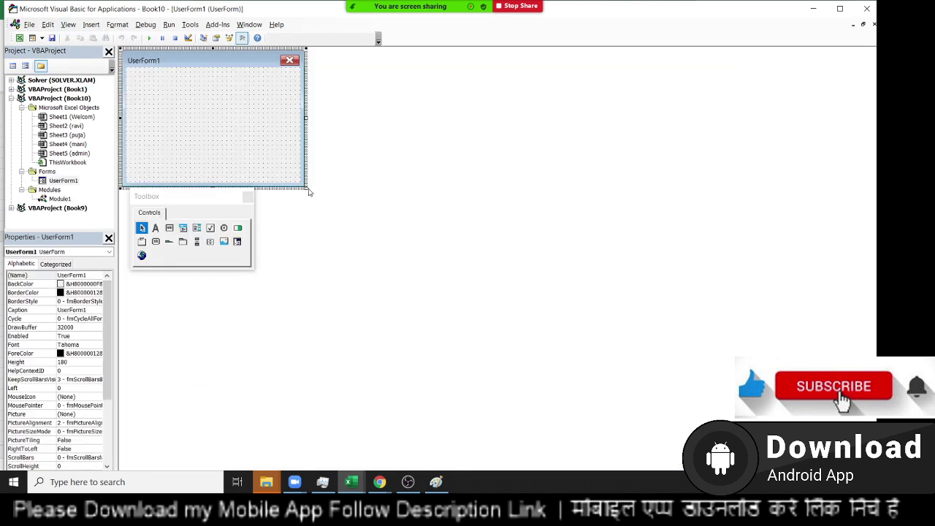
mouse_move(307, 188)
left_mouse_down()
mouse_move(374, 134)
mouse_move(413, 142)
left_mouse_up()
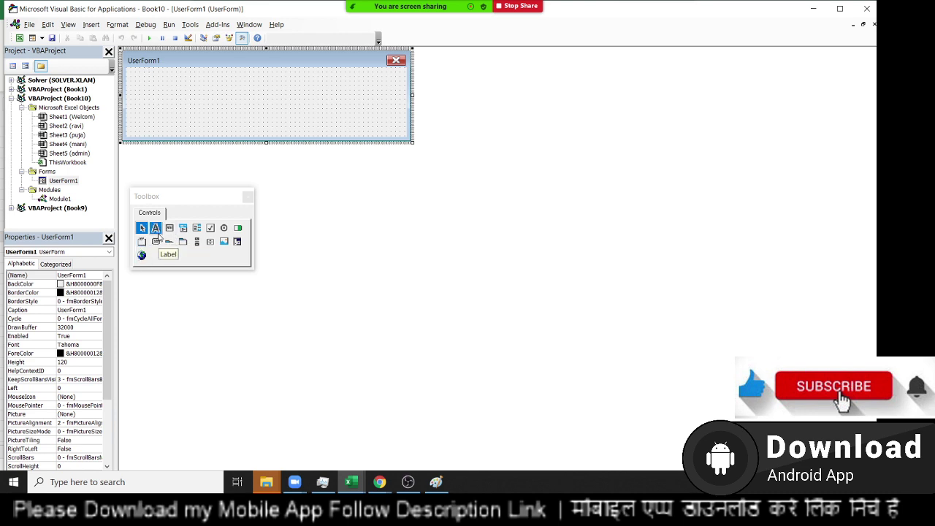
Add two stacked labels captioned User ID and Password.
left_click(155, 228)
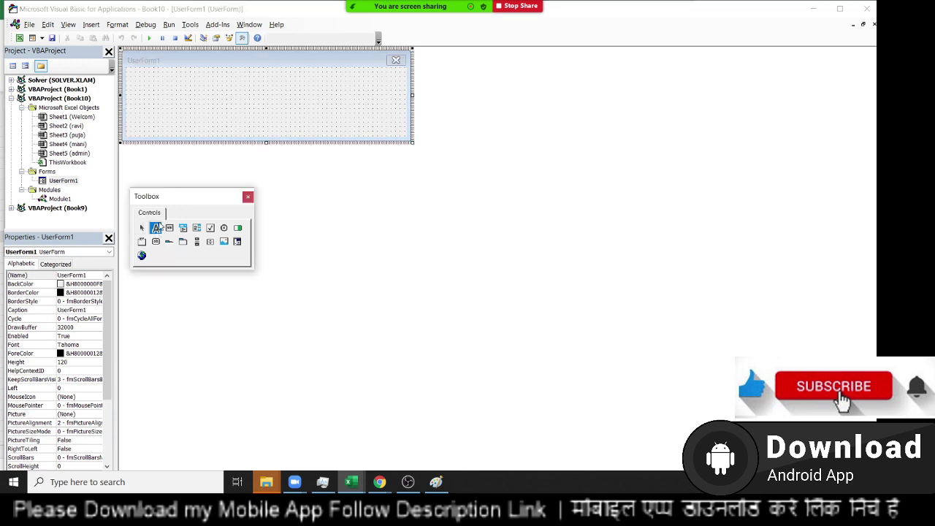
mouse_move(135, 76)
left_mouse_down()
mouse_move(153, 103)
mouse_move(197, 92)
left_mouse_up()
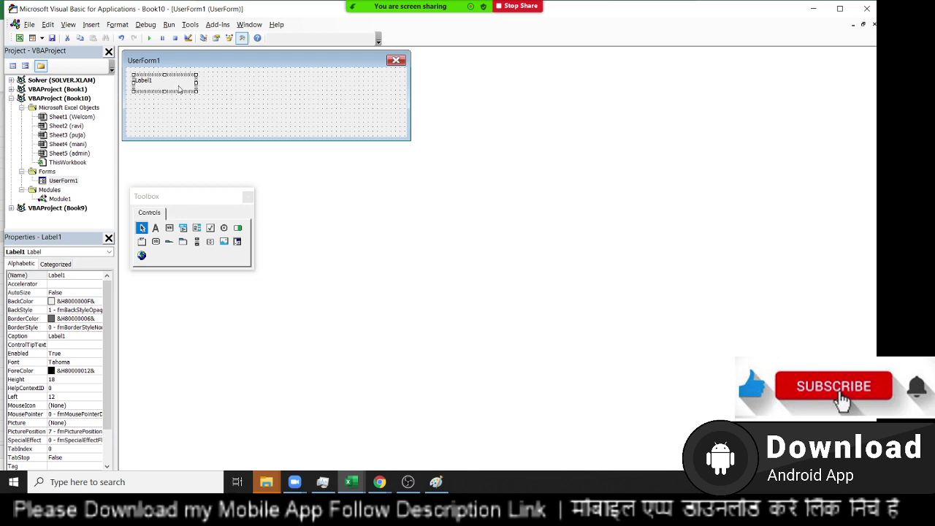
key("BackSpace")
key("BackSpace")
key("BackSpace")
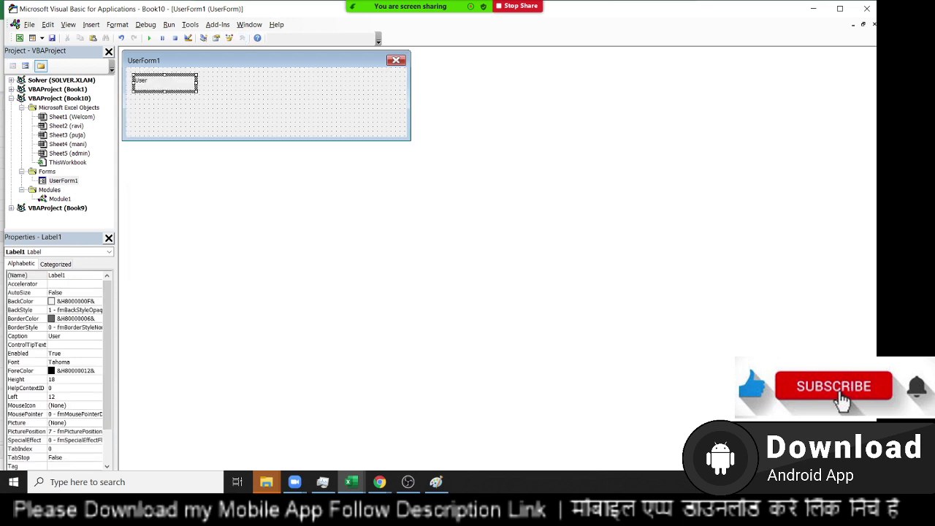
left_click(257, 122)
left_click(155, 228)
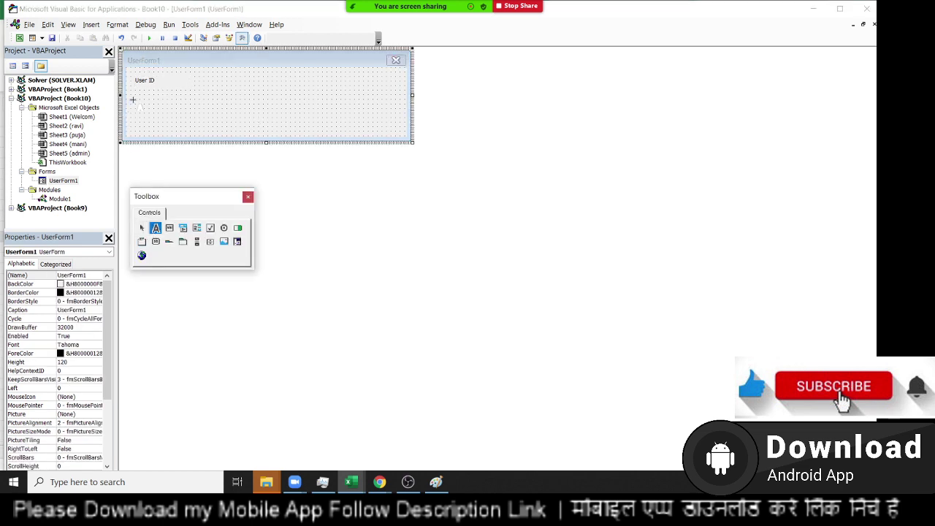
left_click_drag(133, 104, 189, 128)
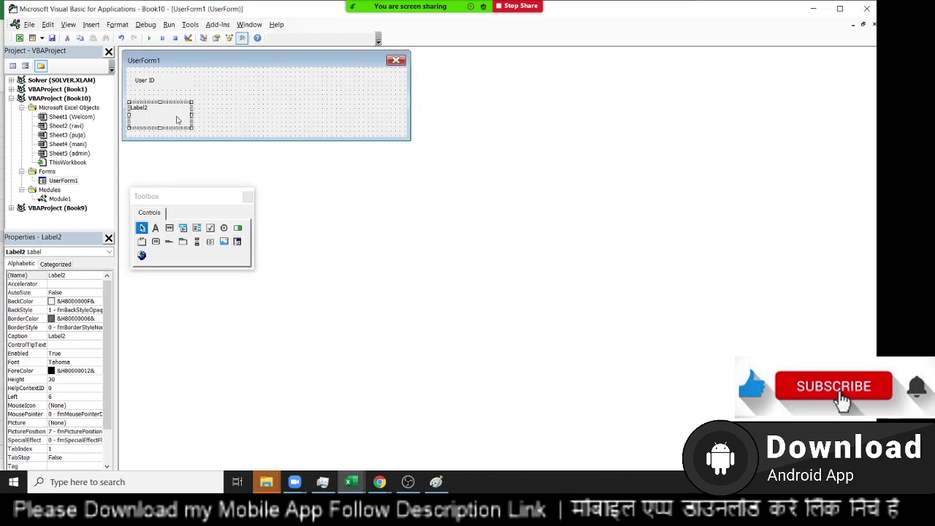
left_click(177, 117)
key("BackSpace")
key("BackSpace")
key("BackSpace")
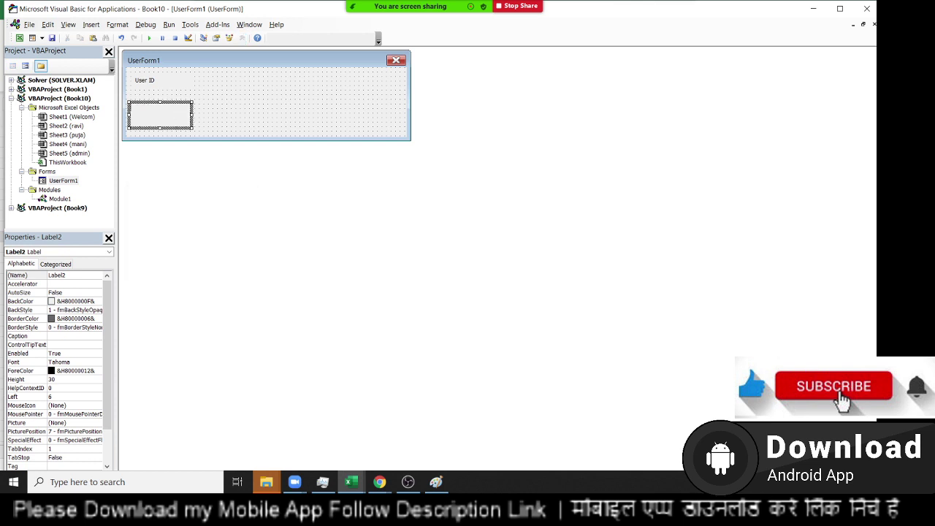
type("Password")
left_click(214, 104)
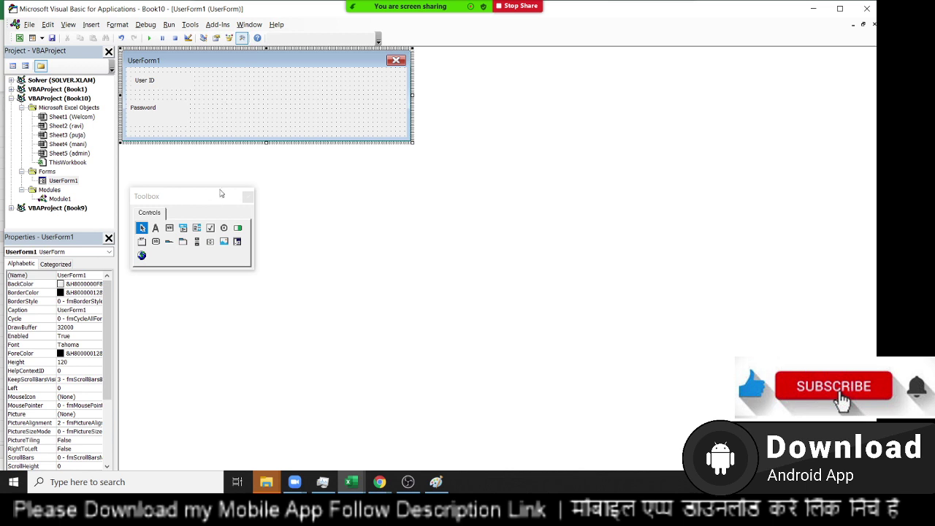
Draw a text box beside each of the User ID and Password labels.
left_click(172, 229)
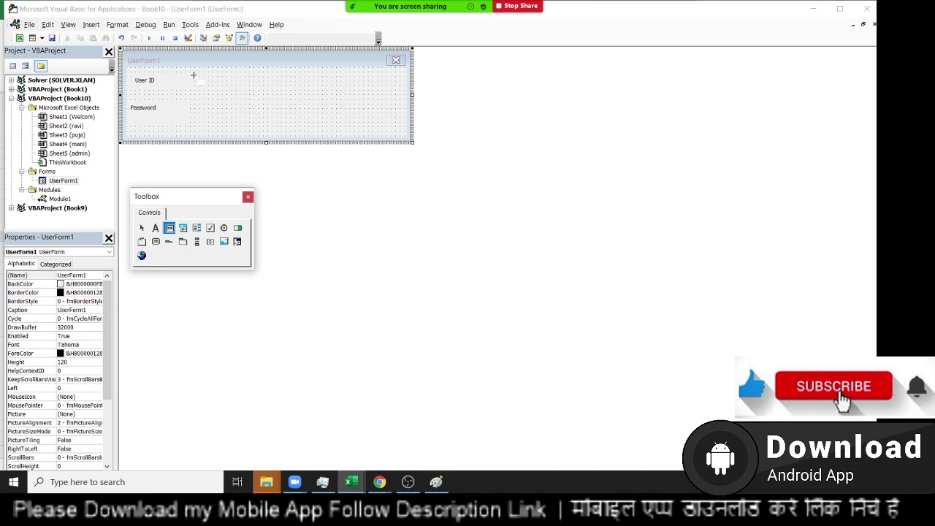
left_click_drag(196, 73, 320, 91)
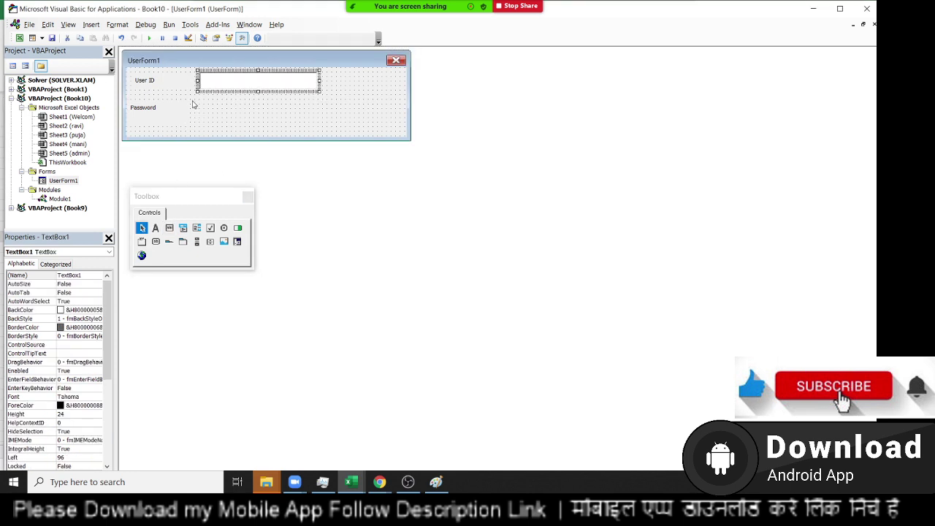
left_click(169, 227)
left_click_drag(199, 99, 325, 124)
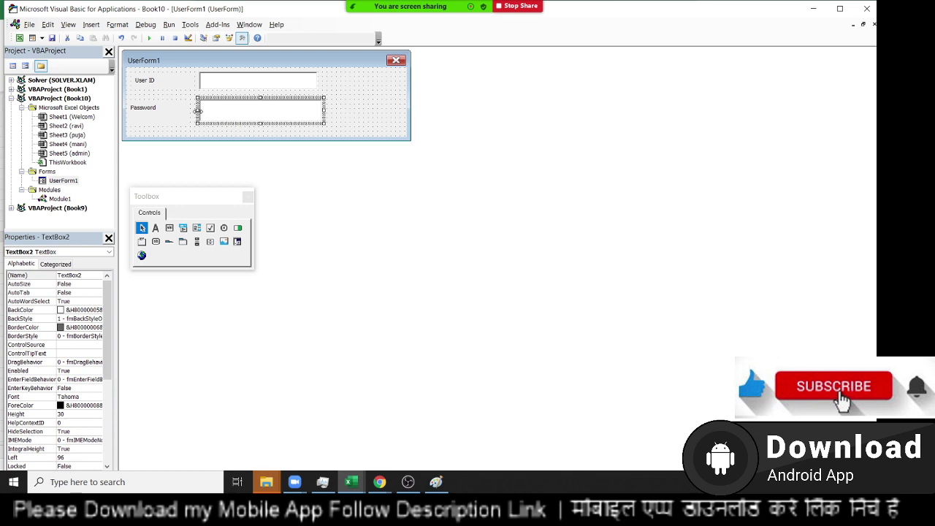
left_click(185, 132)
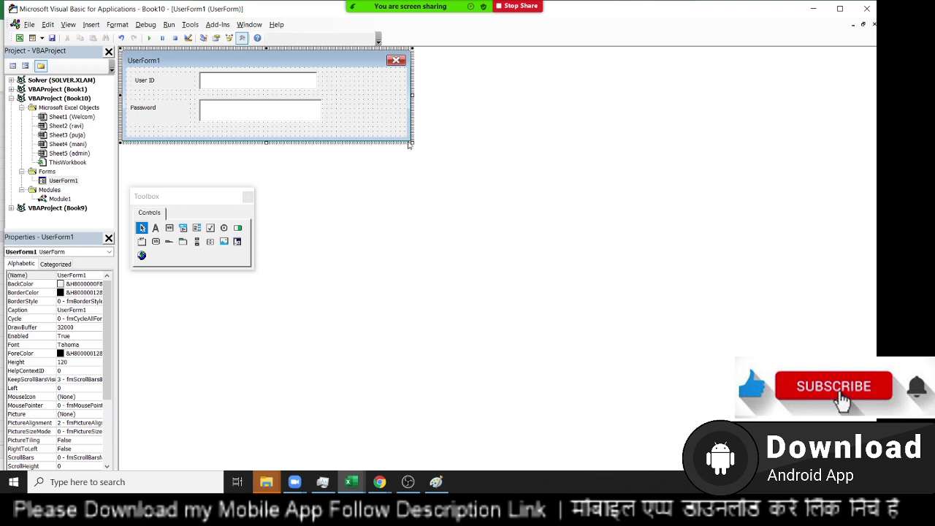
Draw a command button right of the User ID box and caption it 'Log IN'.
left_click(155, 241)
left_click_drag(341, 77, 393, 101)
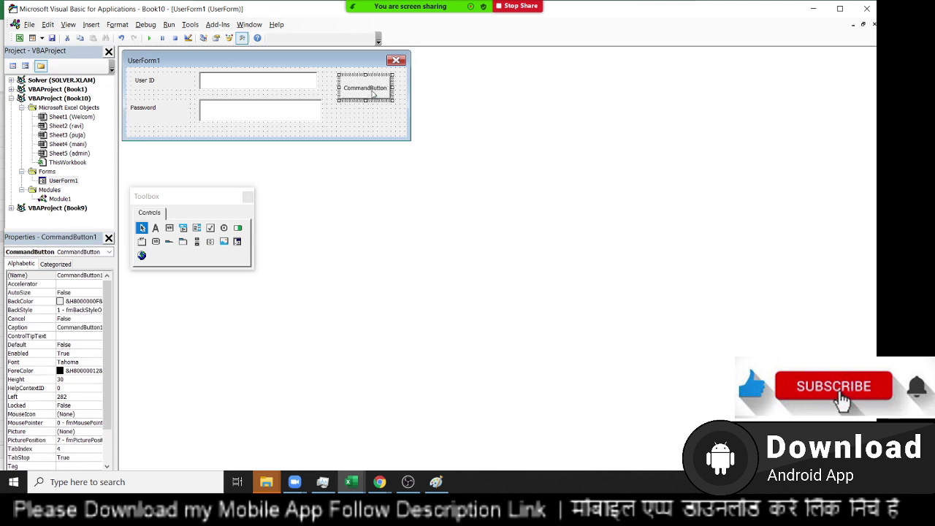
key("Delete")
key("Delete")
key("Delete")
key("Delete")
key("Delete")
key("Delete")
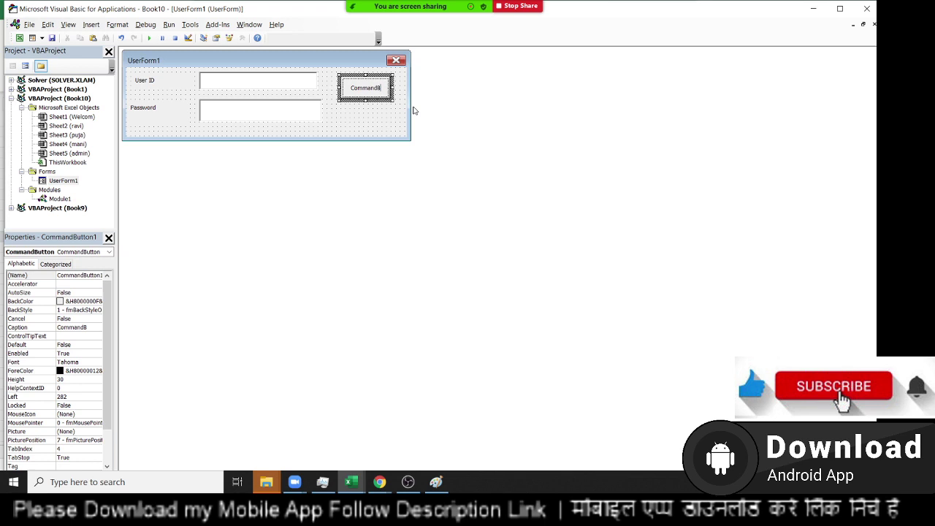
key("BackSpace")
key("BackSpace")
key("BackSpace")
key("BackSpace")
type("g IN")
left_click(386, 125)
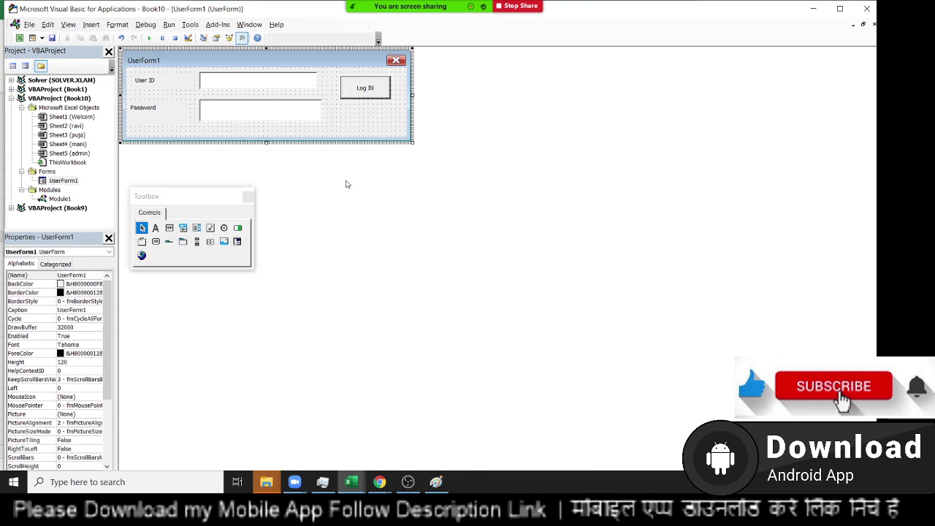
Open the Log IN button's CommandButton1_Click procedure and add a blank line.
left_click(367, 97)
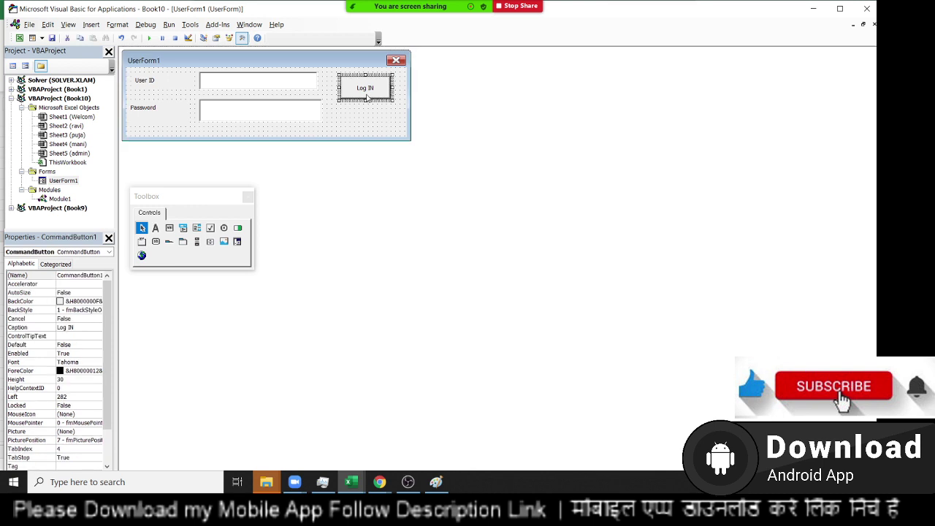
double_click(368, 97)
key("Return")
key("Return")
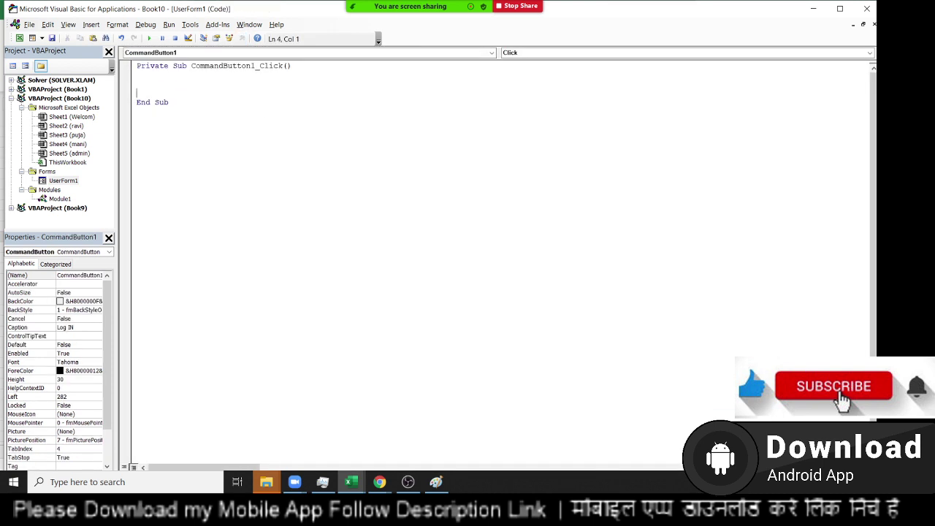
Review the passwords in B1:B4 on the admin sheet, then return to the click code.
key("alt+F11")
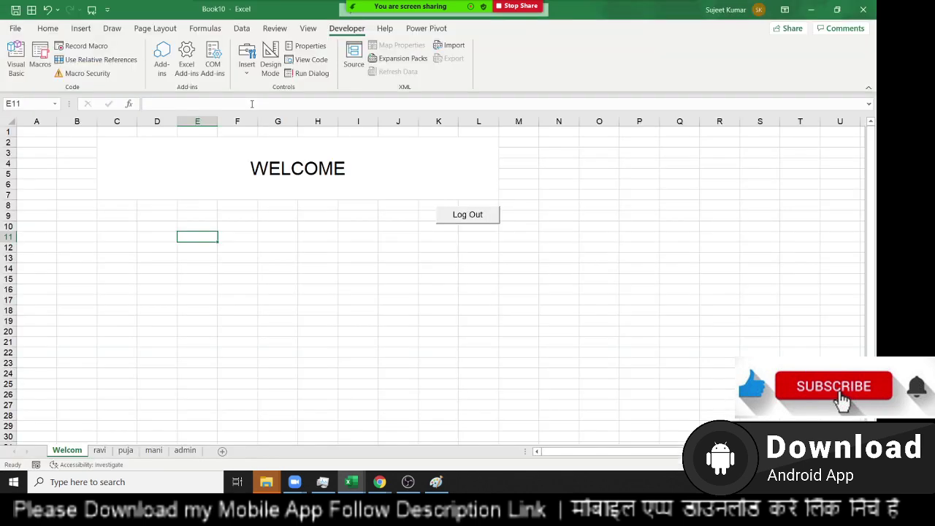
key("alt+F11")
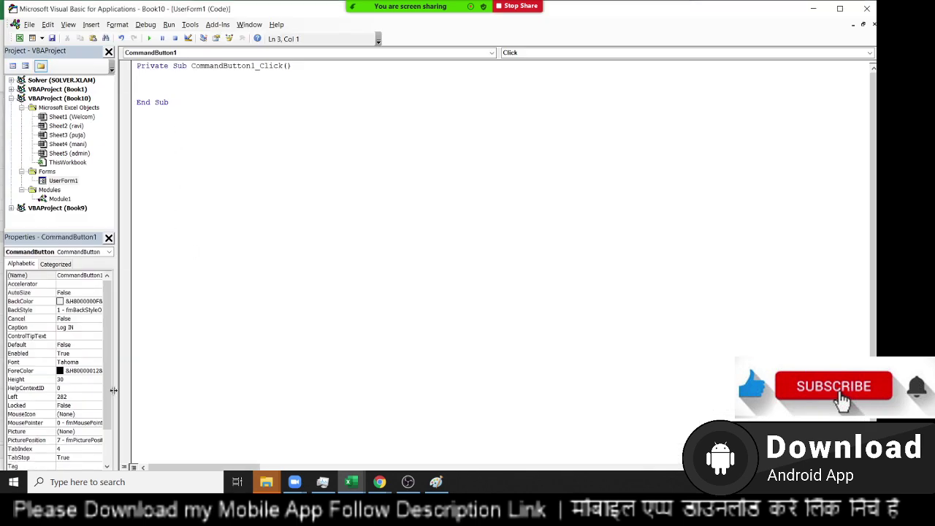
key("alt+F11")
left_click(185, 451)
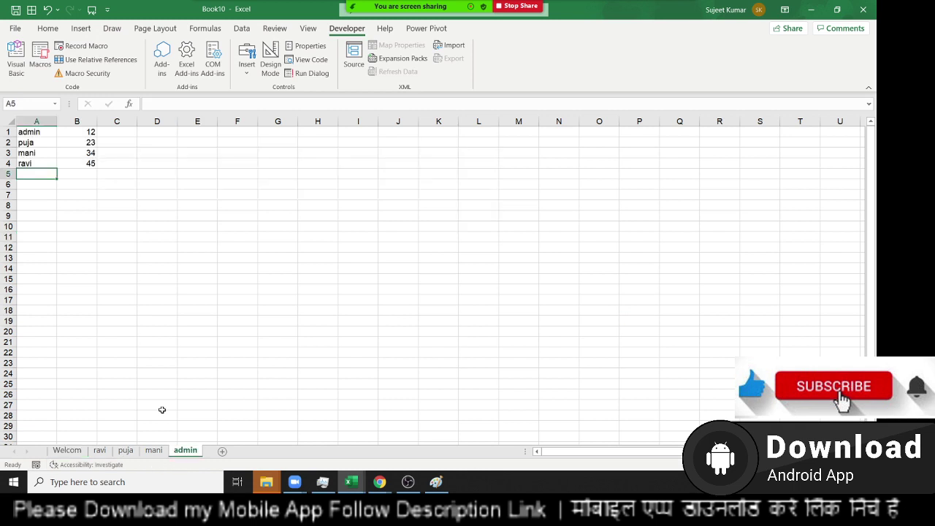
left_click(88, 122)
left_click_drag(80, 162, 79, 131)
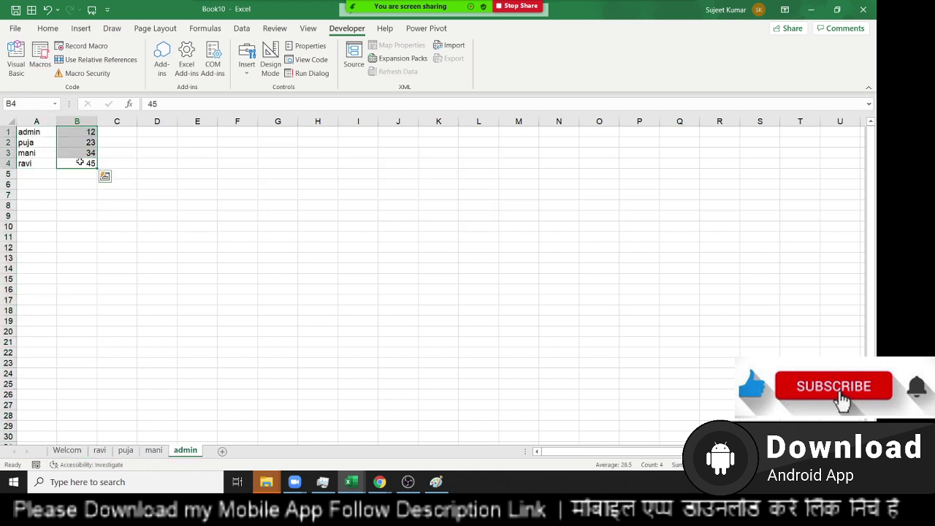
key("alt+F11")
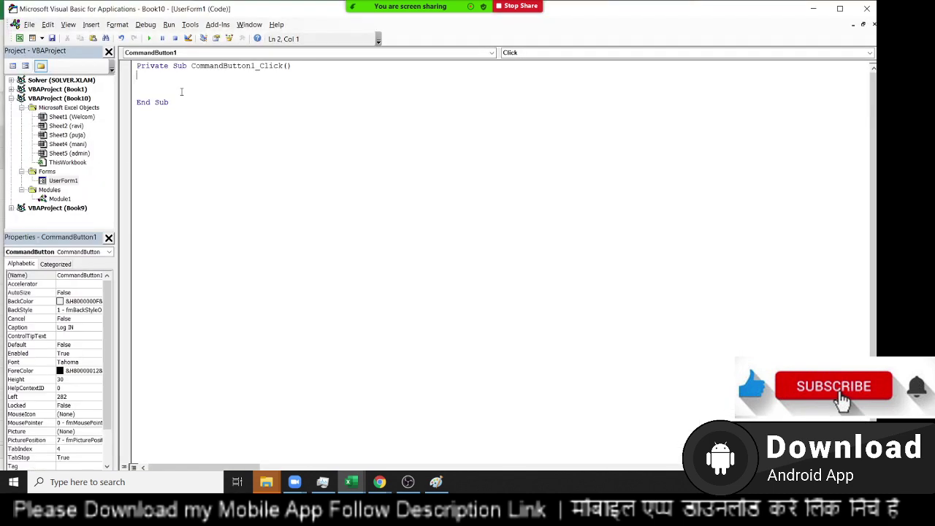
Declare 'Dim id, pass As String' in the click procedure.
key("Return")
type("dim ")
type("is")
type("d")
key("BackSpace")
type("d, ")
type("pass")
type(" A")
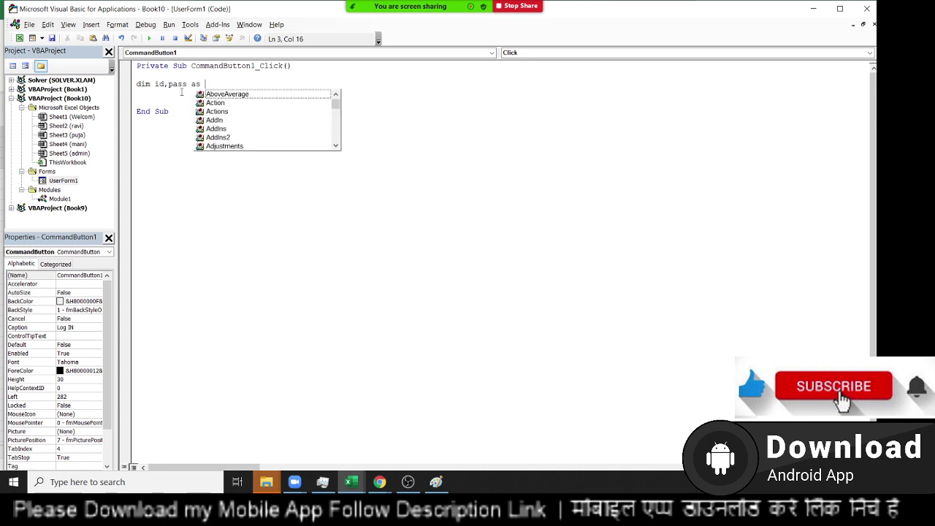
type("s Str")
key("Return")
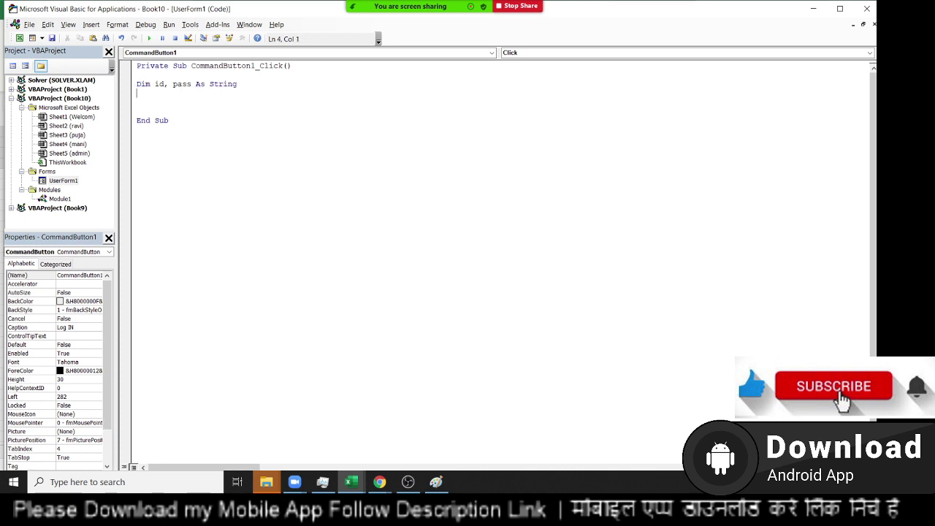
key("Return")
Start the line 'id = Application.WorksheetFunction.VLookup'.
type("id")
type("=")
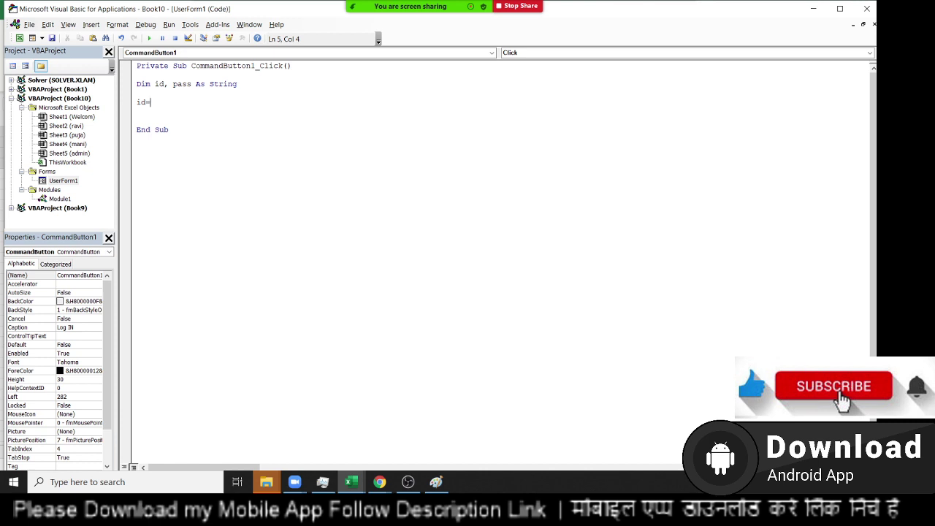
type("applica")
type("tion.")
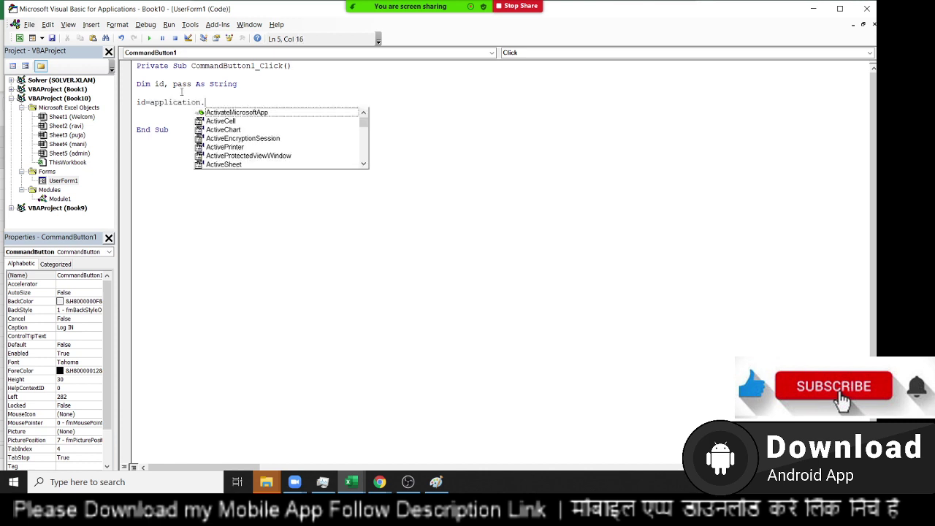
type("vl")
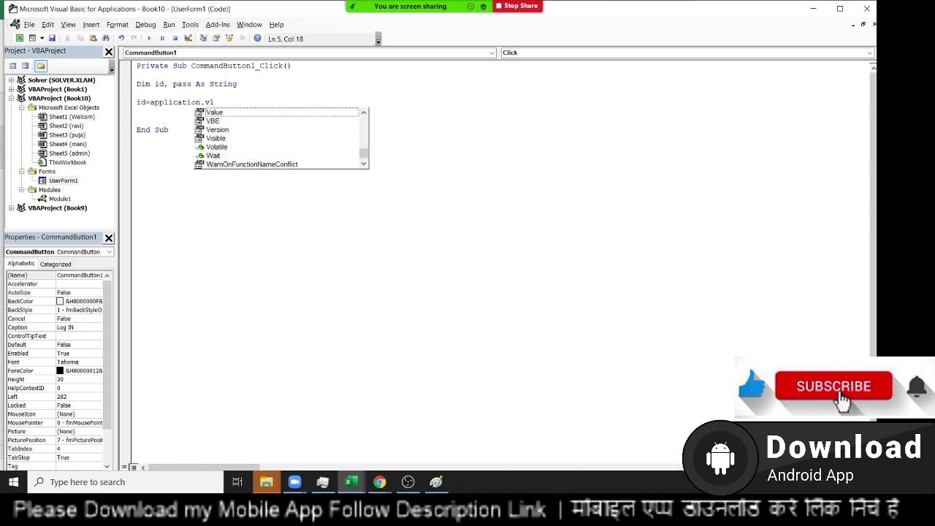
key("BackSpace")
key("BackSpace")
type("wo")
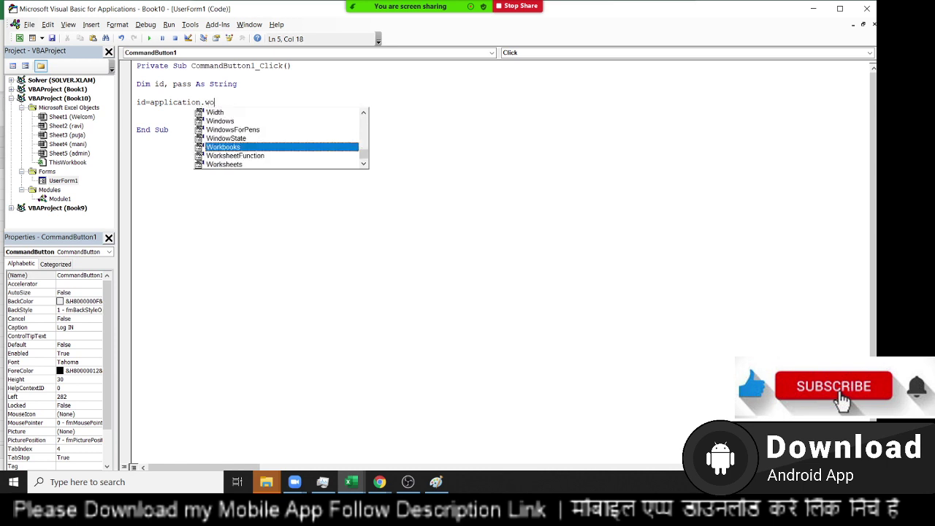
key("Down")
key("Tab")
type(".")
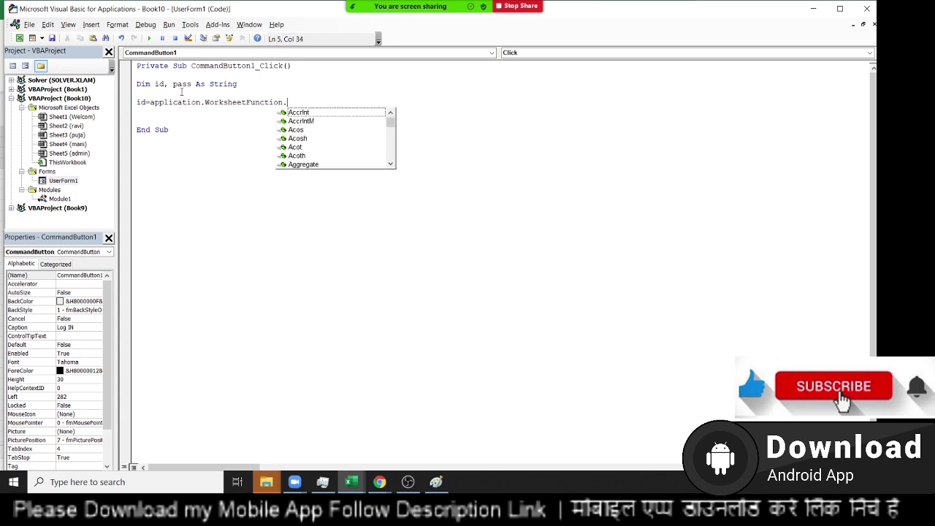
type("vl")
key("Tab")
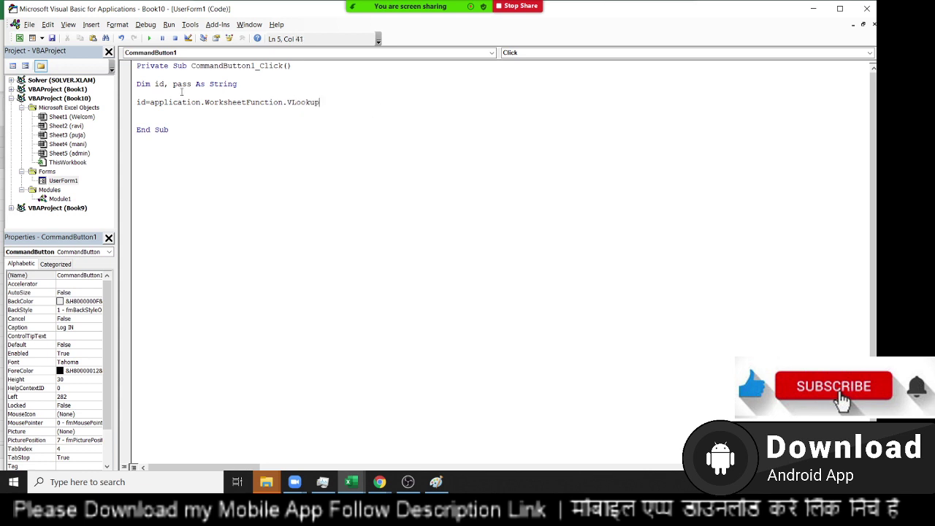
Give VLookup the arguments Me.TextBox1.Value, Sheets("admin").Range("A:B"), 2, 0.
type("(")
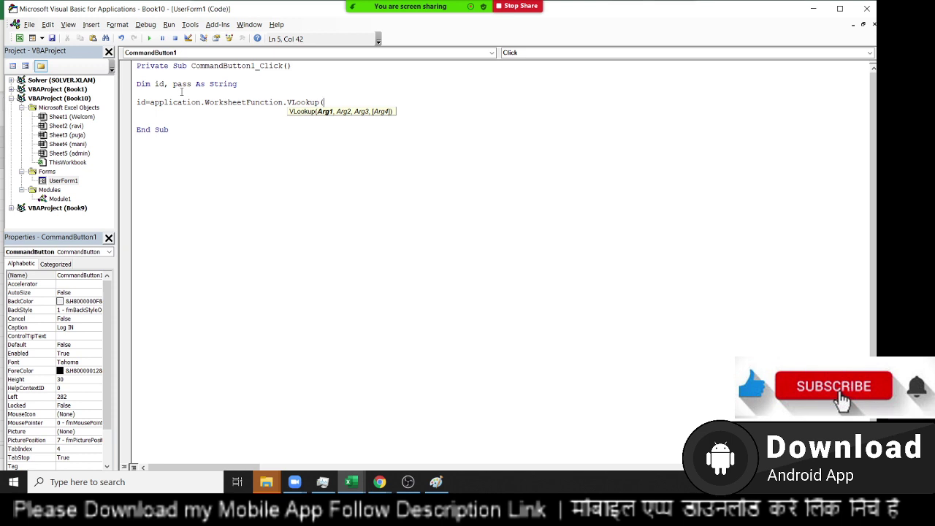
type("me.te")
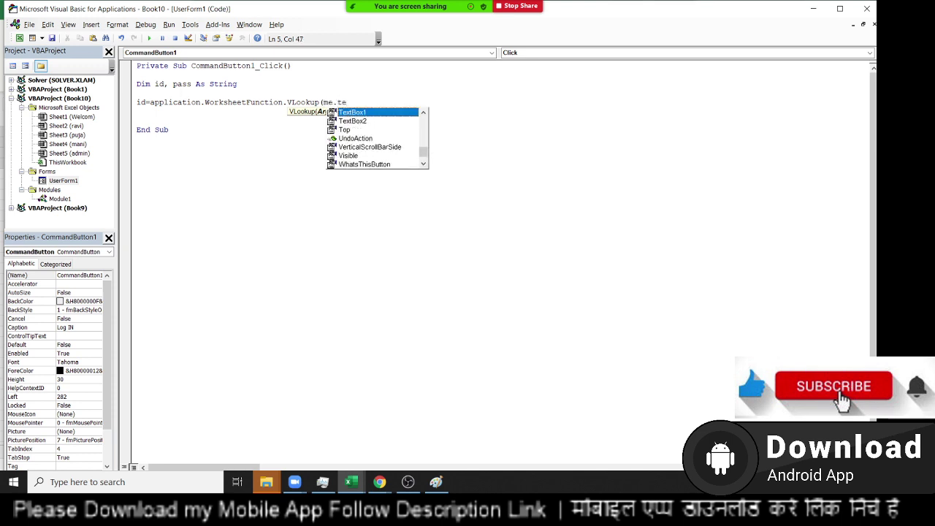
key("Down")
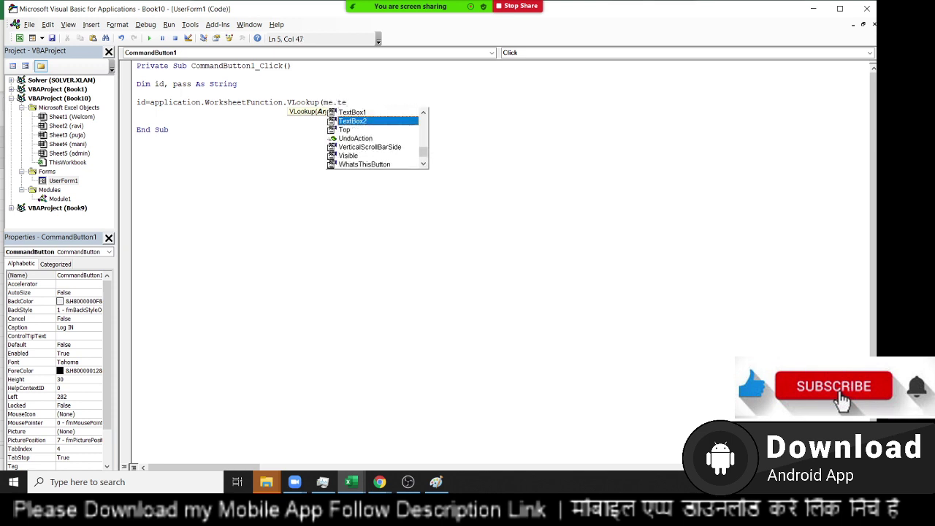
key("Up")
key("Tab")
type(".v")
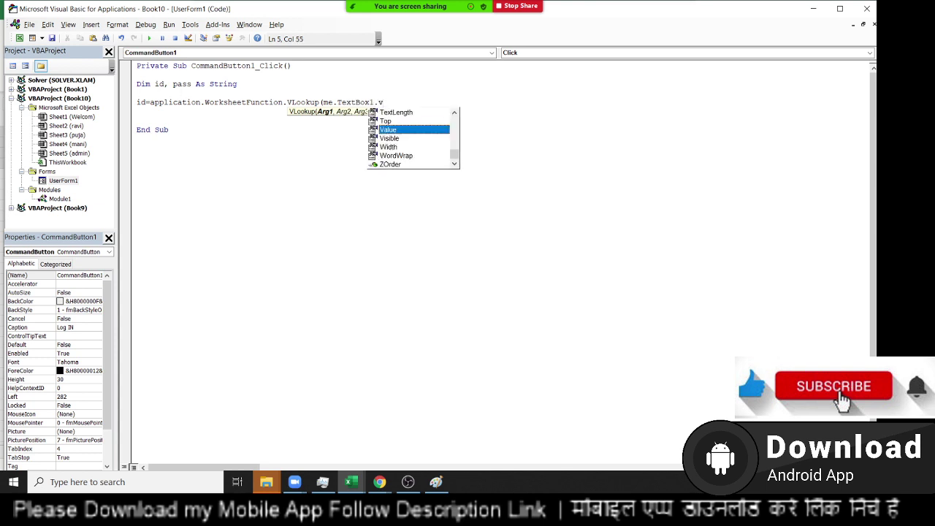
key("Tab")
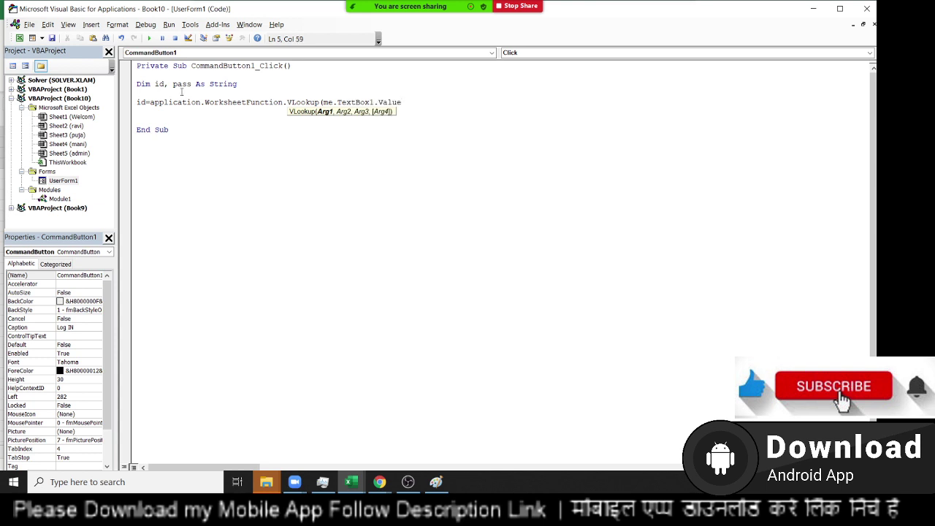
type(",")
type("sheets")
type("(")
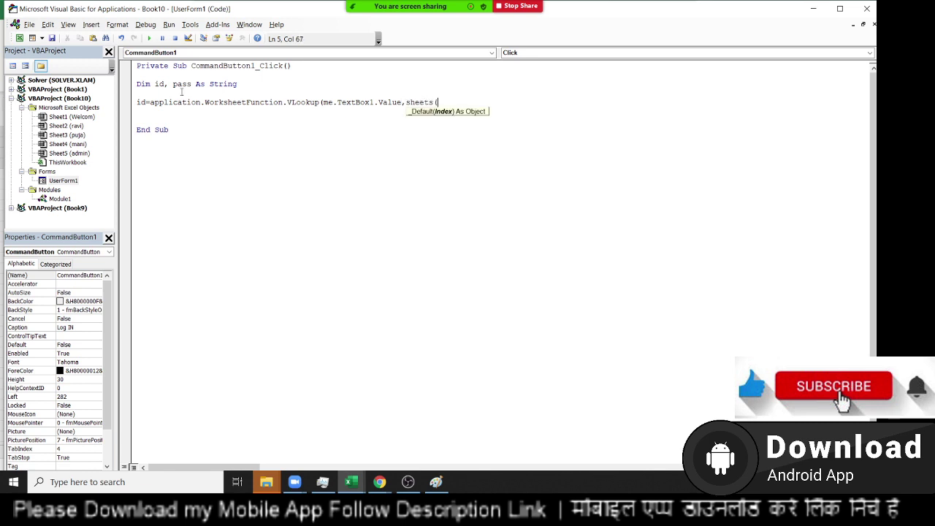
type("\"a")
type("dmin\"")
type(").r")
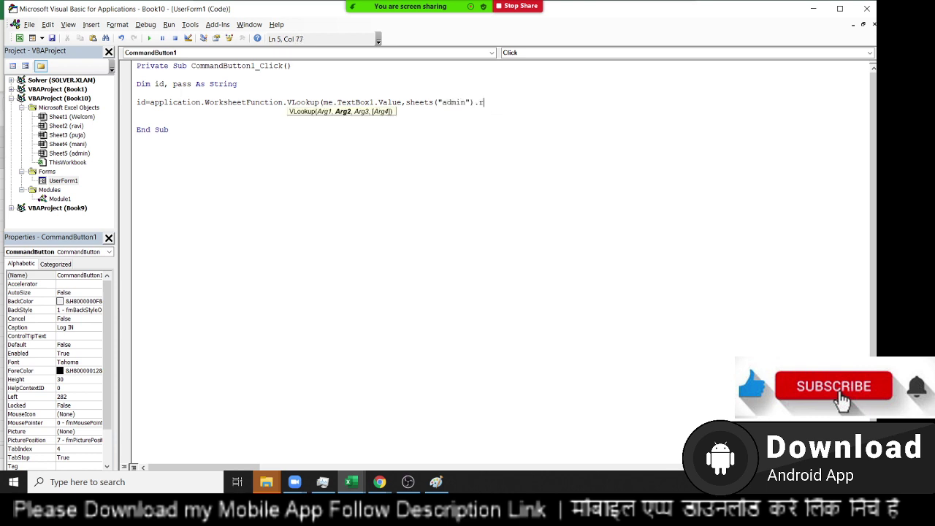
type("ange(\"")
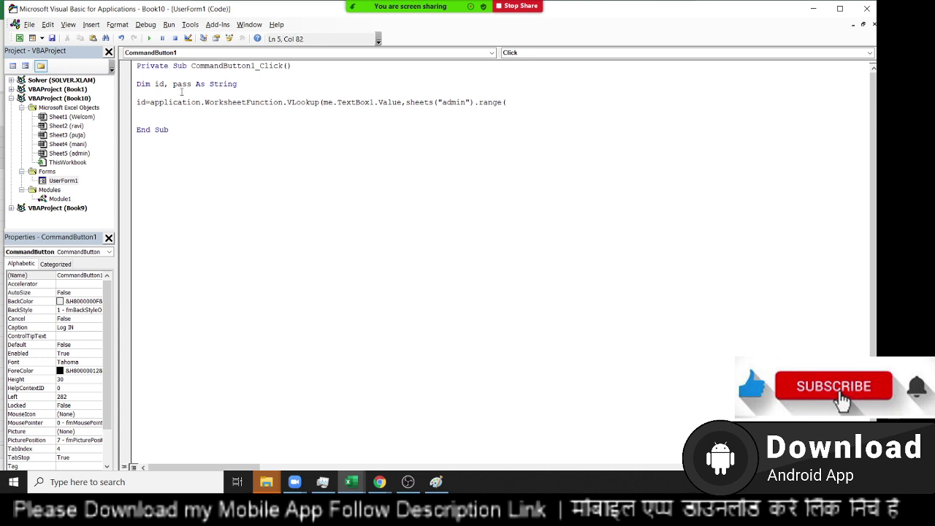
type("A:B")
type(")")
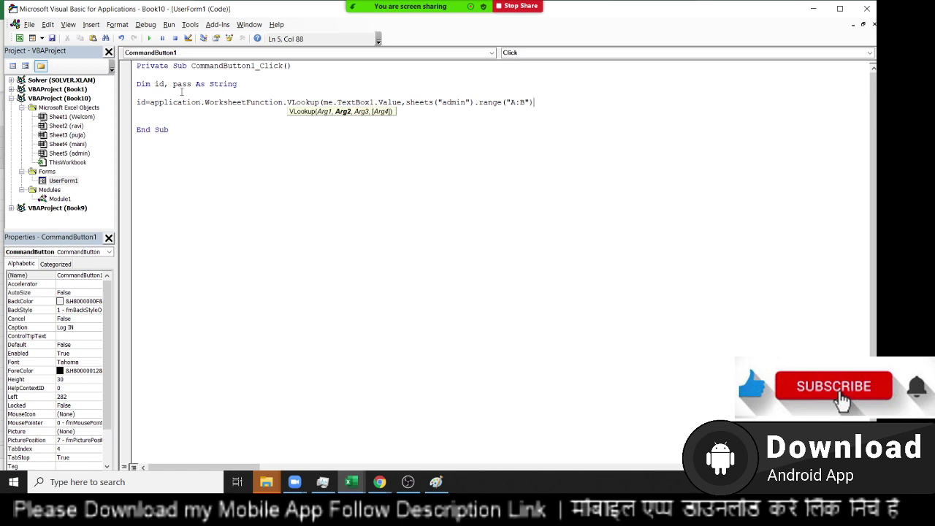
type(",2")
type(",0)")
Add an 'If pass = id Then' line below the lookup.
key("Return")
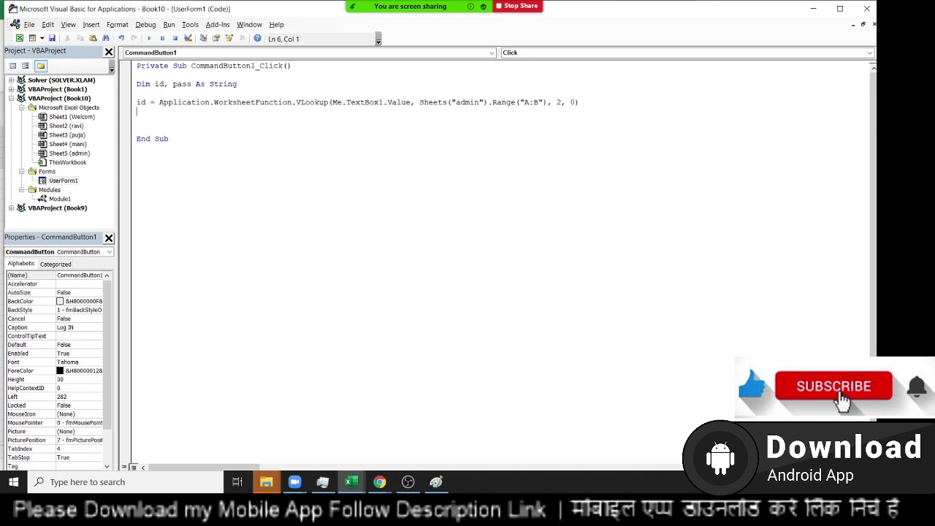
key("Return")
type("if ")
type("id")
type("=")
type("m")
key("BackSpace")
key("BackSpace")
key("BackSpace")
key("BackSpace")
type("pass")
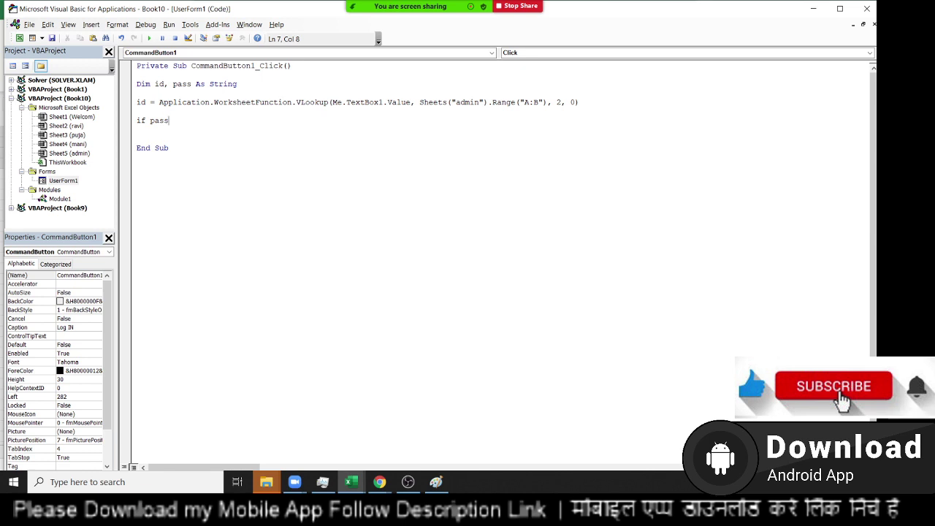
type("=i")
type("d ")
type("then")
key("Return")
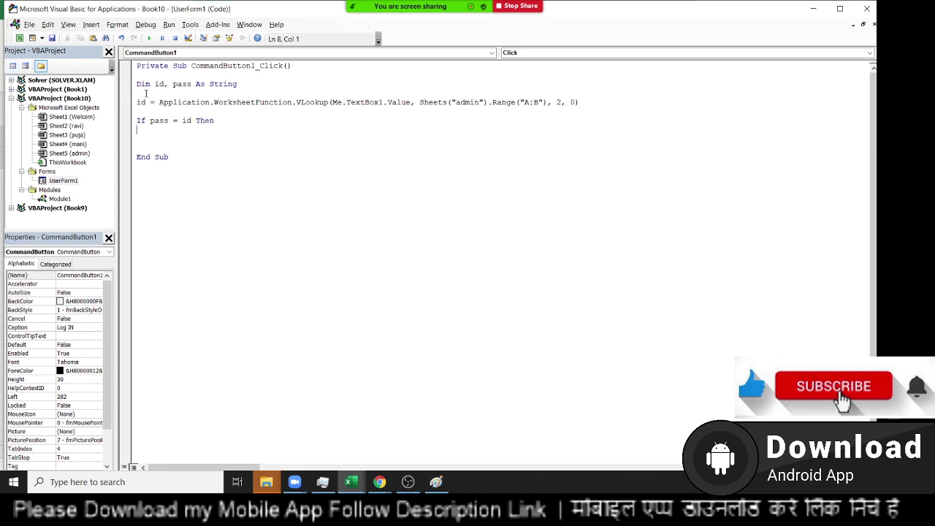
Remove id from the Dim line and assign the VLookup result to pass instead.
double_click(160, 85)
left_click(166, 84)
left_click(169, 85)
key("BackSpace")
key("BackSpace")
key("BackSpace")
double_click(142, 102)
type("pas")
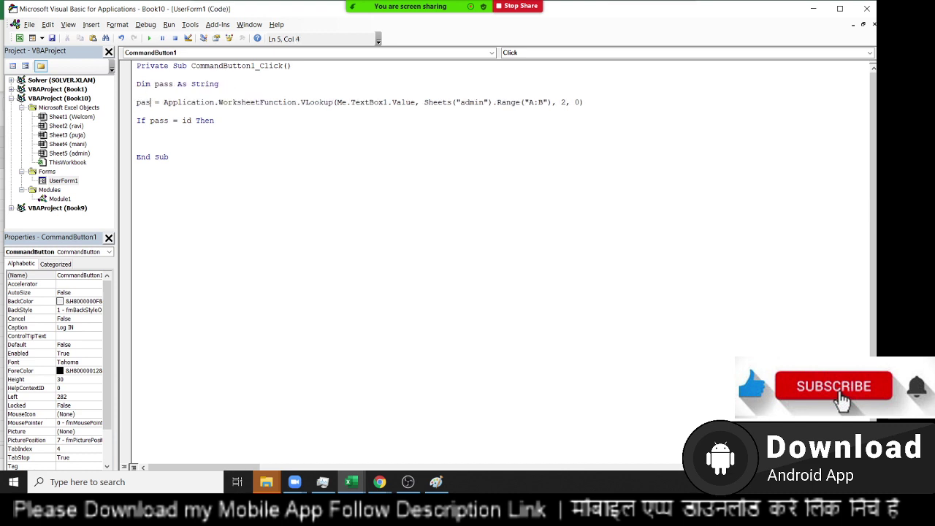
type("s")
Change the If condition to compare pass with Me.TextBox2.Value.
double_click(186, 121)
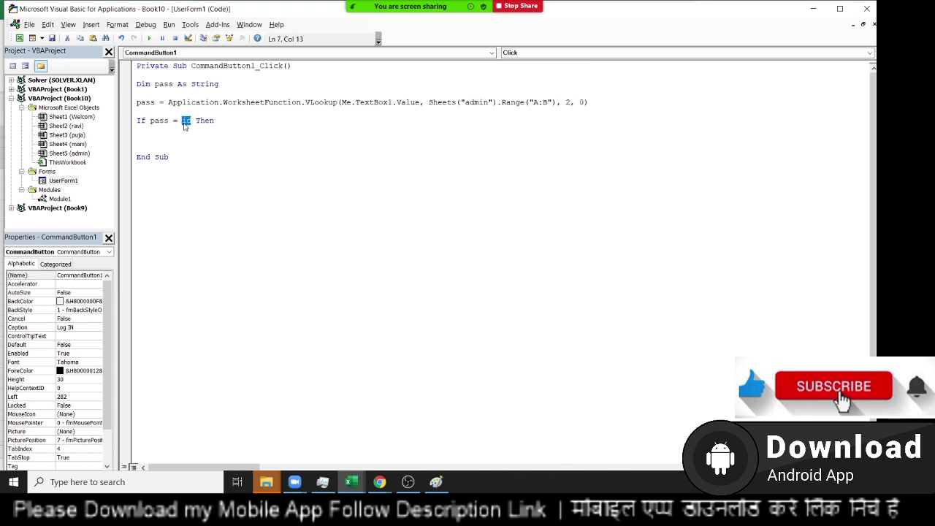
type("me.te")
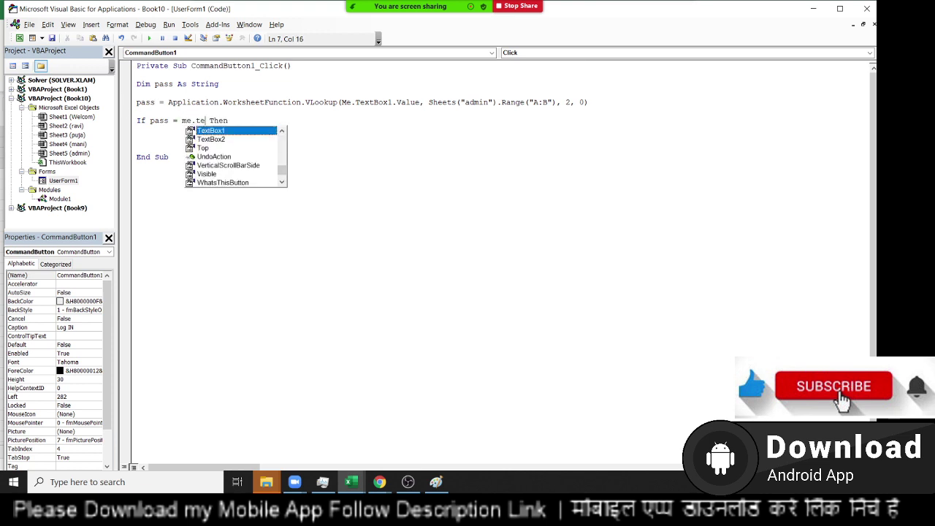
key("Down")
key("Tab")
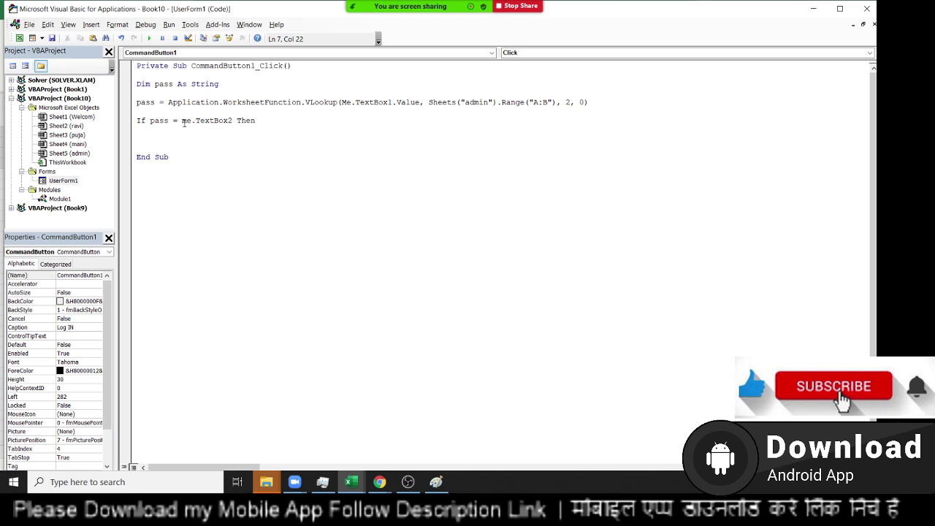
type(".v")
key("Tab")
Add Else and End If below the If line, with blank lines in each branch.
left_click(180, 131)
key("Return")
key("Return")
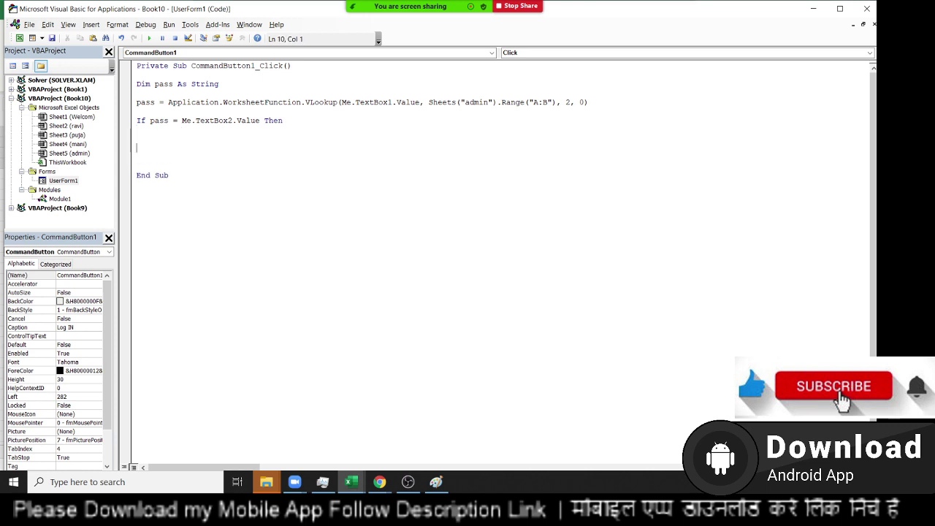
left_click(136, 138)
type("Else")
key("Return")
key("Return")
key("Return")
type("e")
type("nd if")
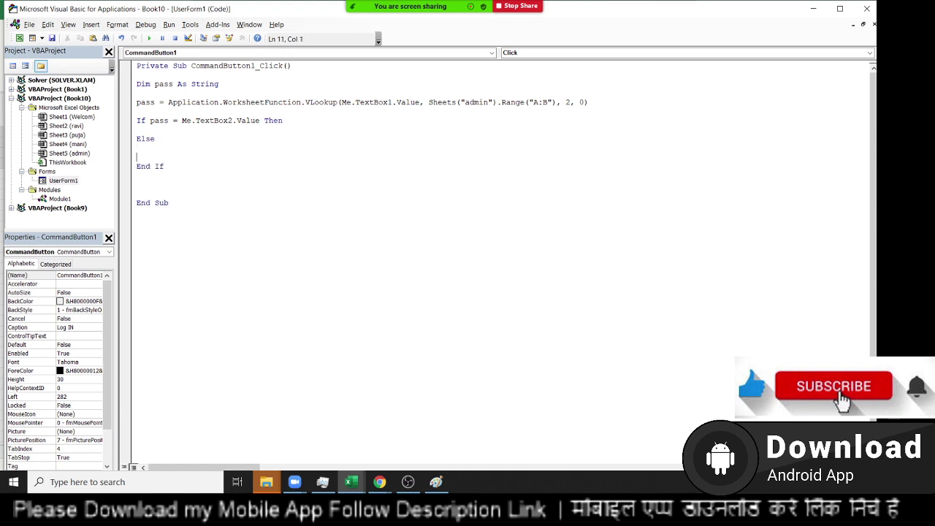
left_click(157, 139)
key("Return")
key("Up")
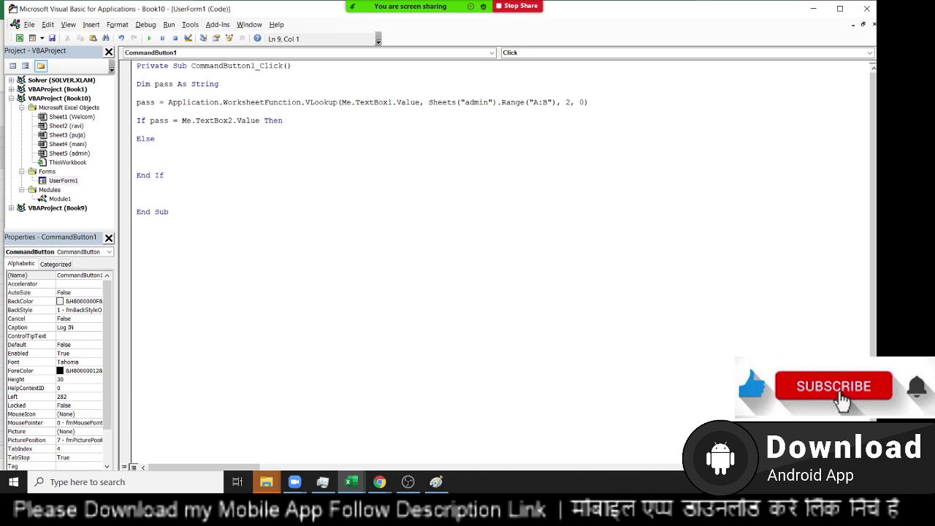
key("Return")
key("Return")
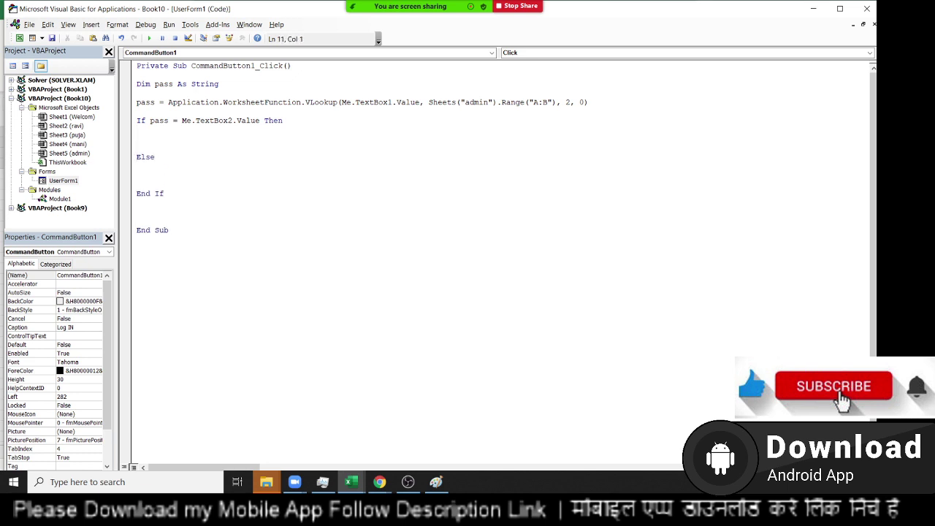
left_click(136, 129)
Write 'For i = 1 To Sheets.Count' and begin 'If Sheets(i).Name <> "Welcom'.
left_click(137, 138)
type("for i ")
type("= me")
type(".")
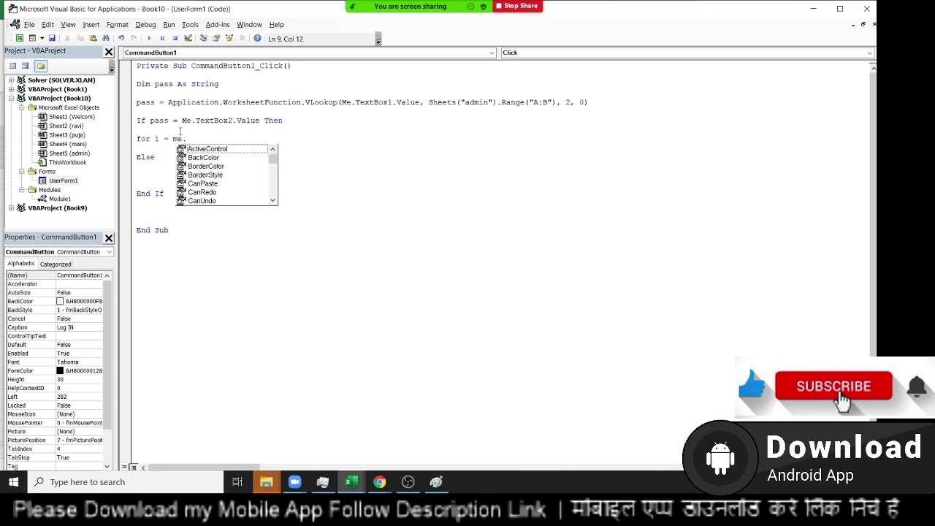
key("BackSpace")
key("BackSpace")
key("BackSpace")
type("1 to ")
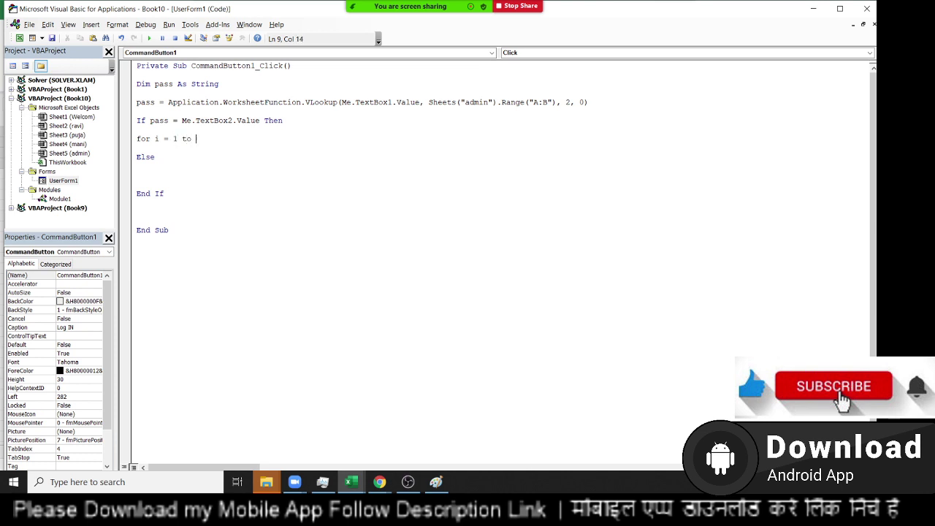
type("sheets.")
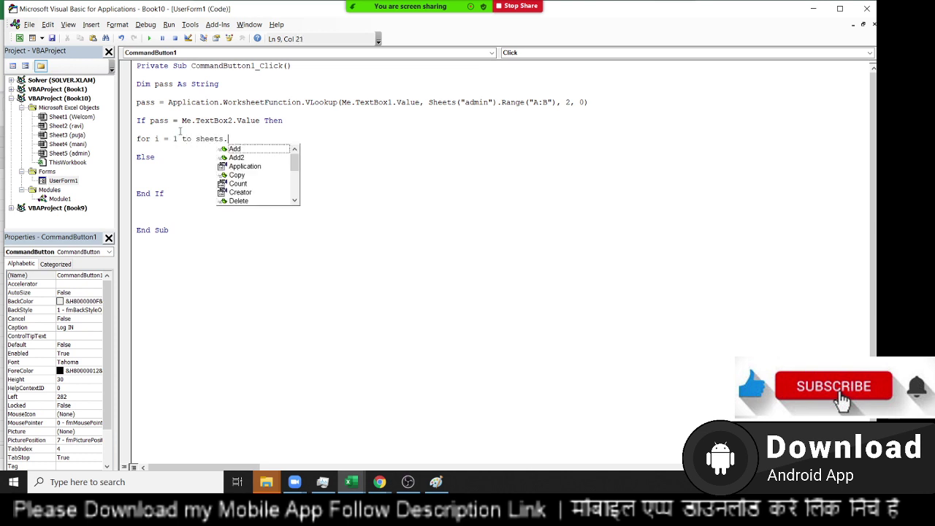
type("cou")
key("Tab")
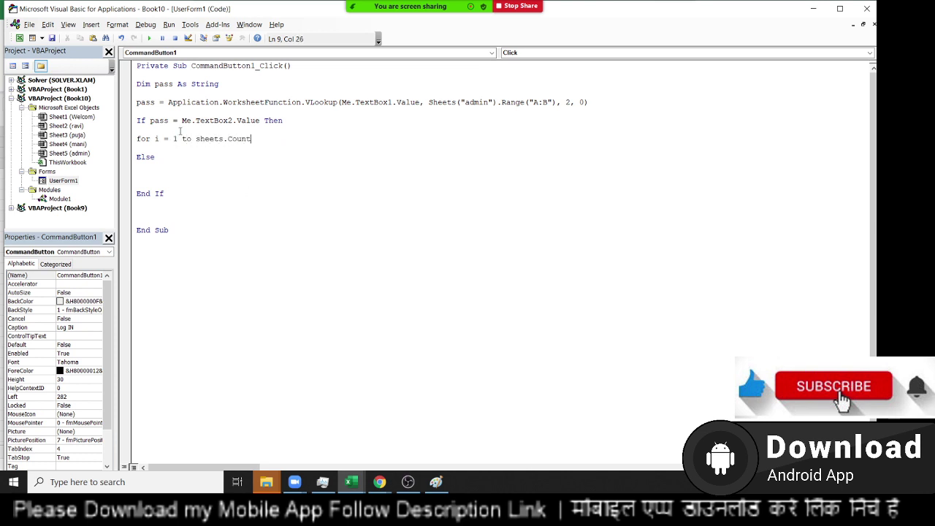
key("Return")
key("Return")
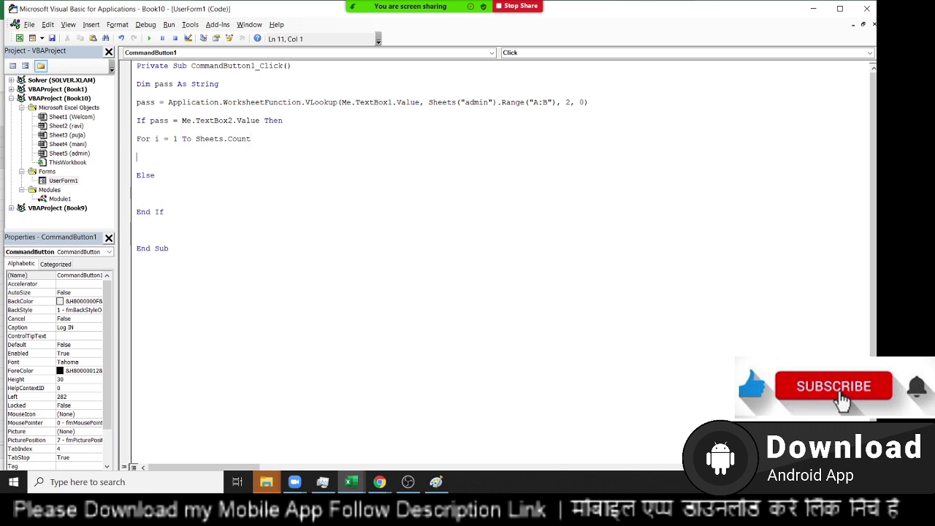
type("if")
type(" sheets")
type("(")
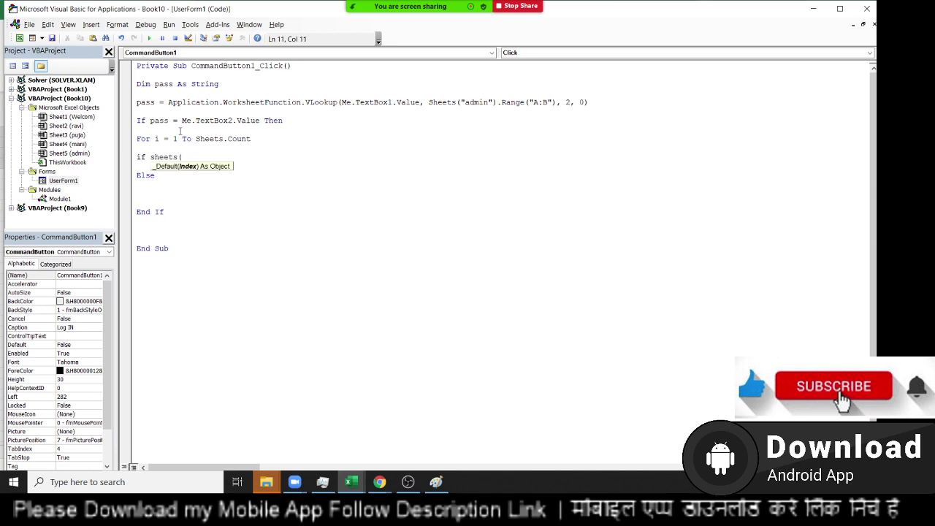
type("i")
type(").na")
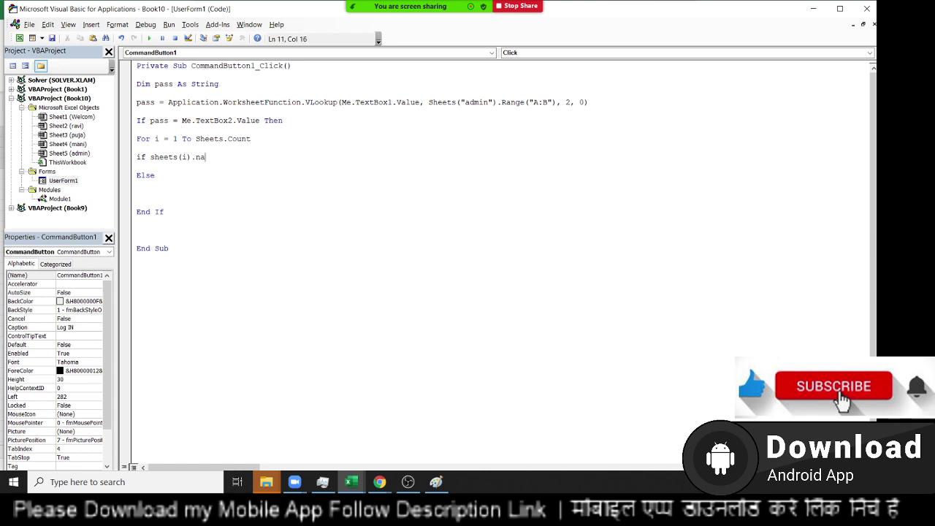
type("me <> ")
type("\"We")
type("lcome")
Confirm the Welcom tab name, close the string and add 'Or Sheets(i).Name <>'.
key("alt+F11")
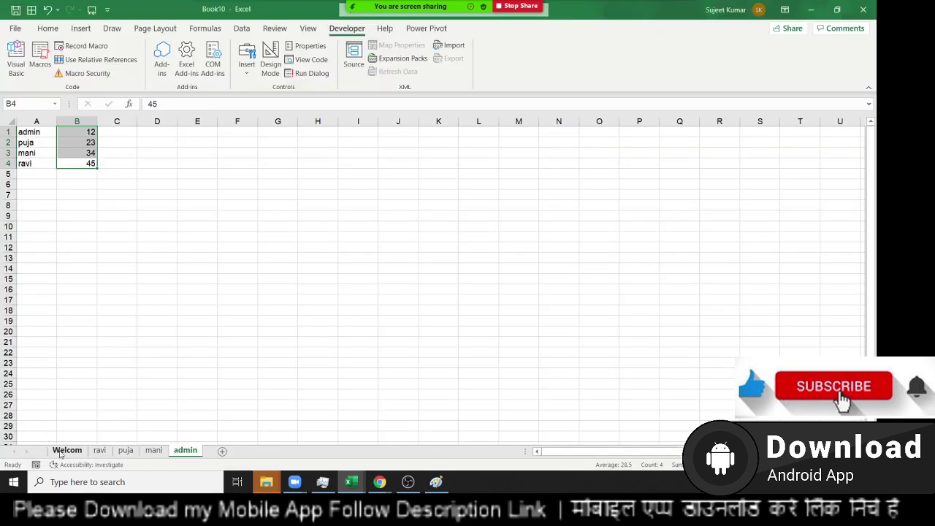
key("alt+F11")
key("BackSpace")
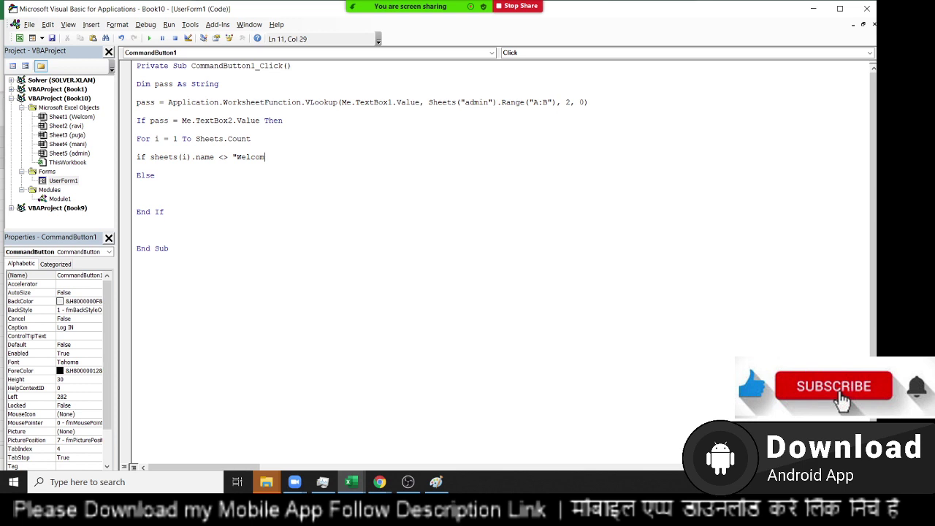
type("\" ")
type("or ")
type("sheet")
type("s(i")
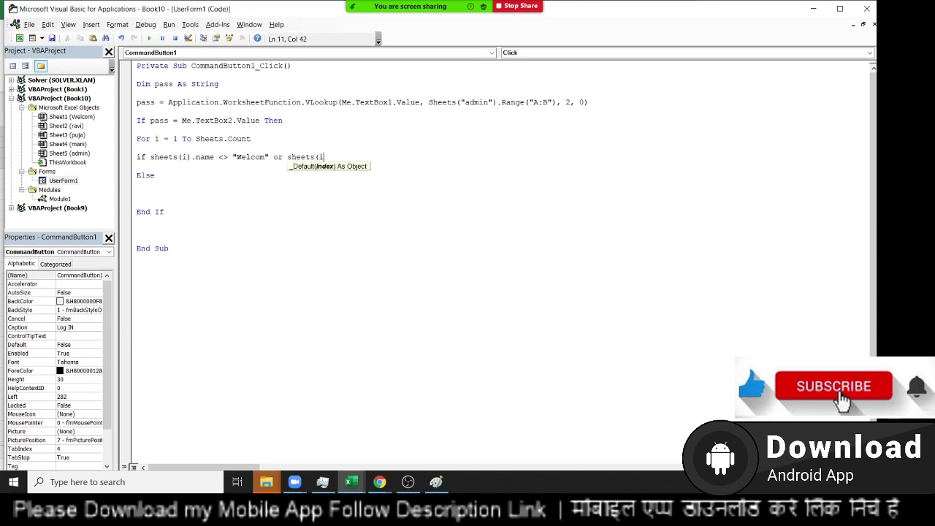
type(")")
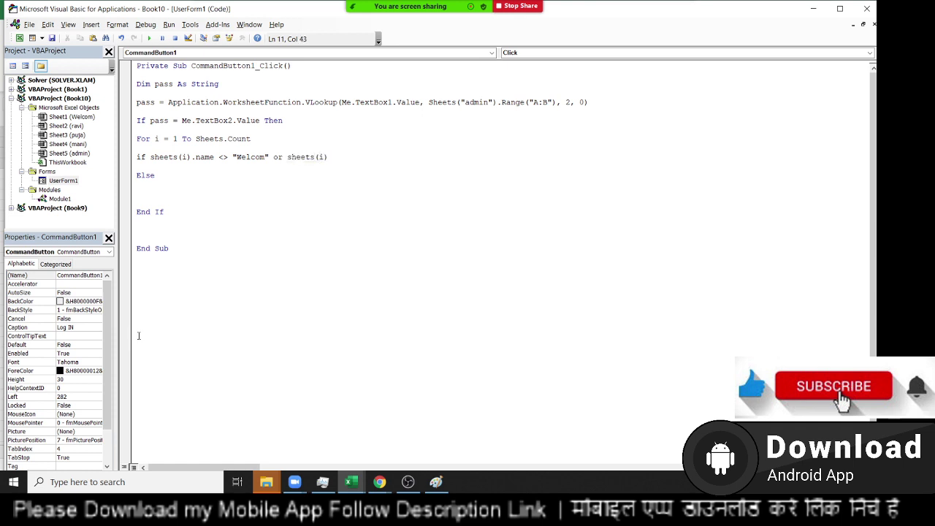
type(".name ")
type("<>")
Finish the condition with Me.TextBox1.Value and the missing Then.
type("me.te")
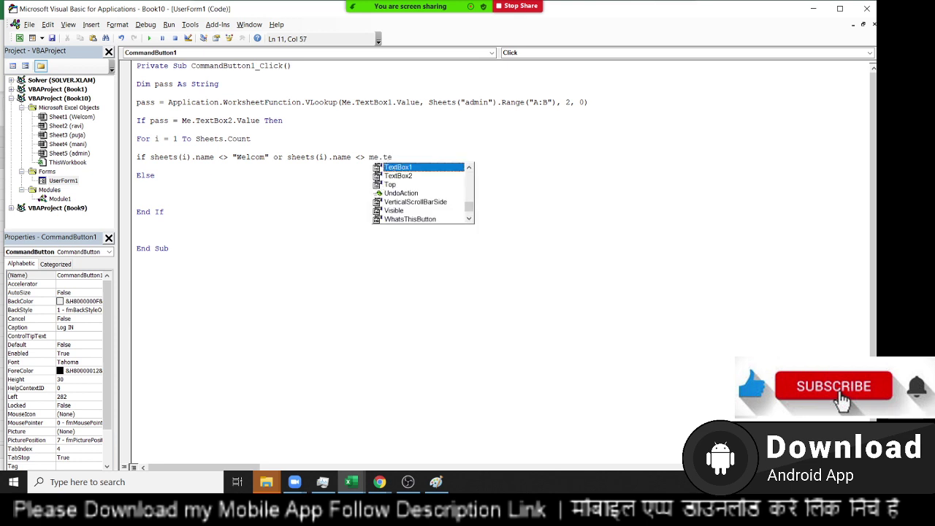
key("Tab")
type(".v")
key("Tab")
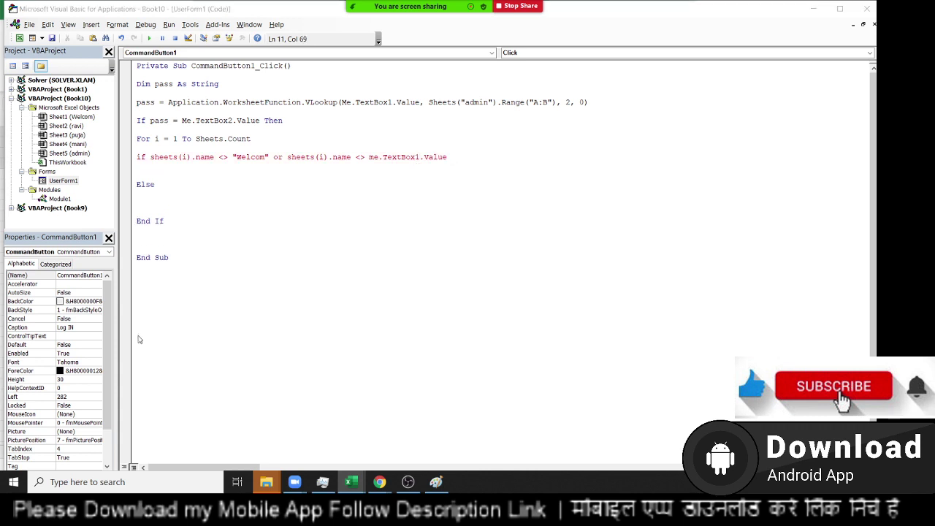
key("Return")
key("Return")
left_click(448, 157)
type("then")
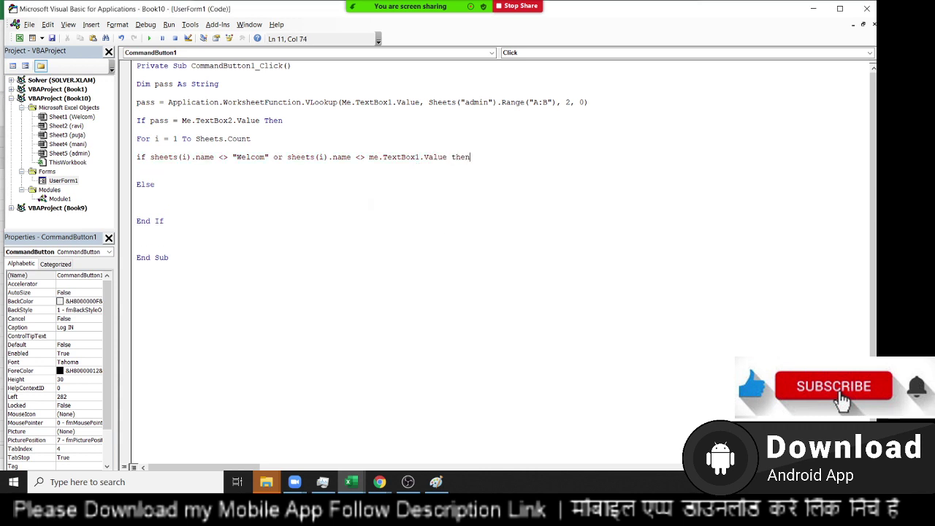
key("Return")
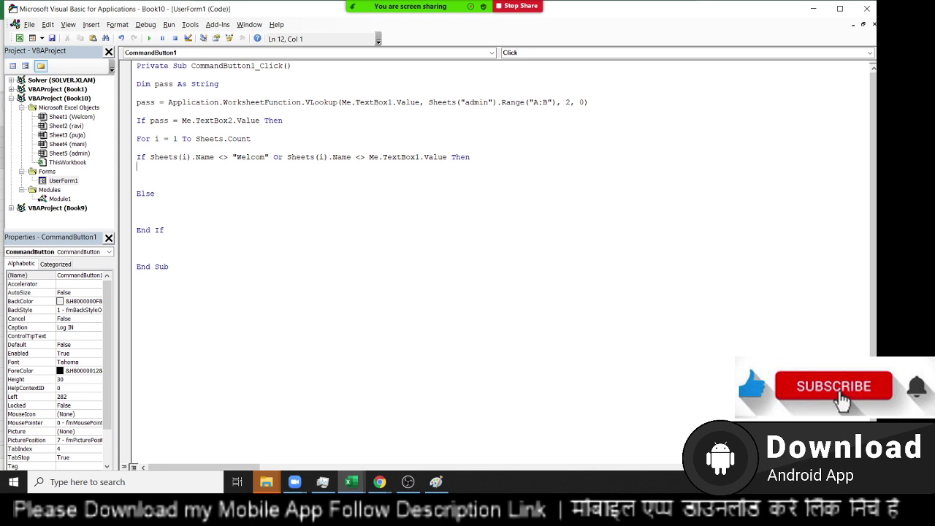
Write 'Sheet1.Visible = xlSheetVeryHidden' inside the inner If.
type("sheet")
type("1.")
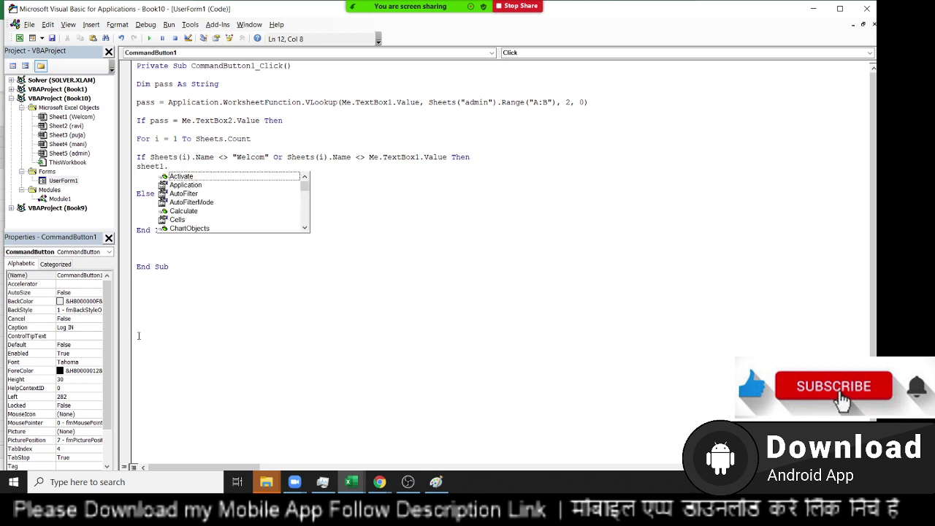
type("vi")
key("Tab")
type("=")
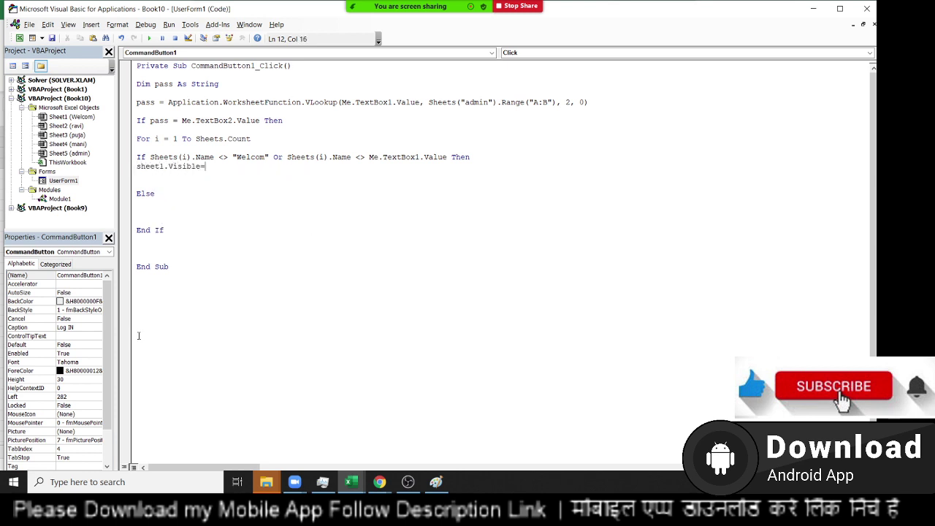
key("Down")
key("Tab")
Change Sheet1 to Sheets(i), then close the block with End If and Next i.
left_click(169, 188)
double_click(165, 166)
left_click(165, 166)
key("BackSpace")
type("s")
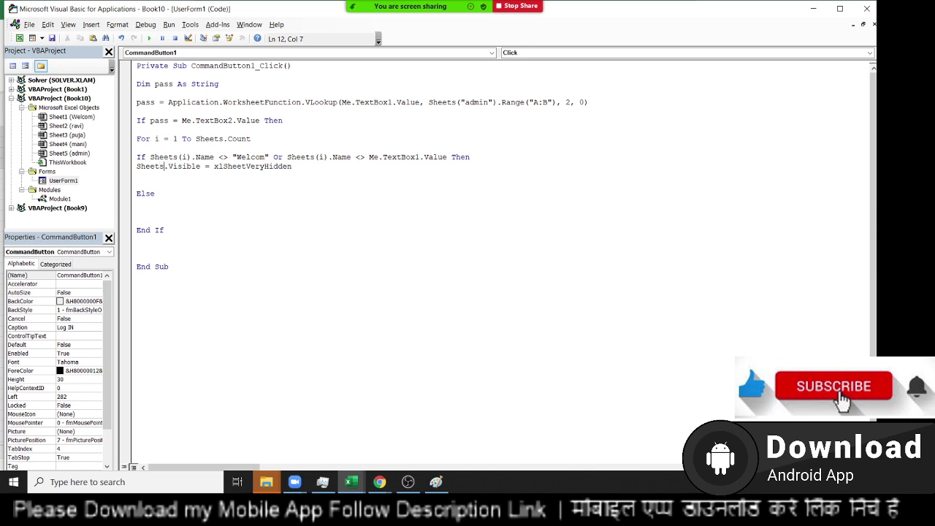
type("(i")
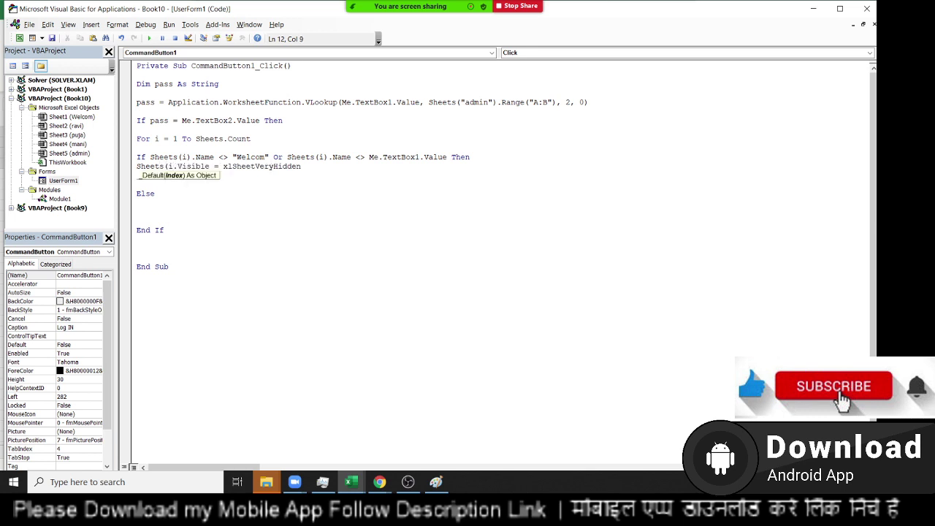
type(")")
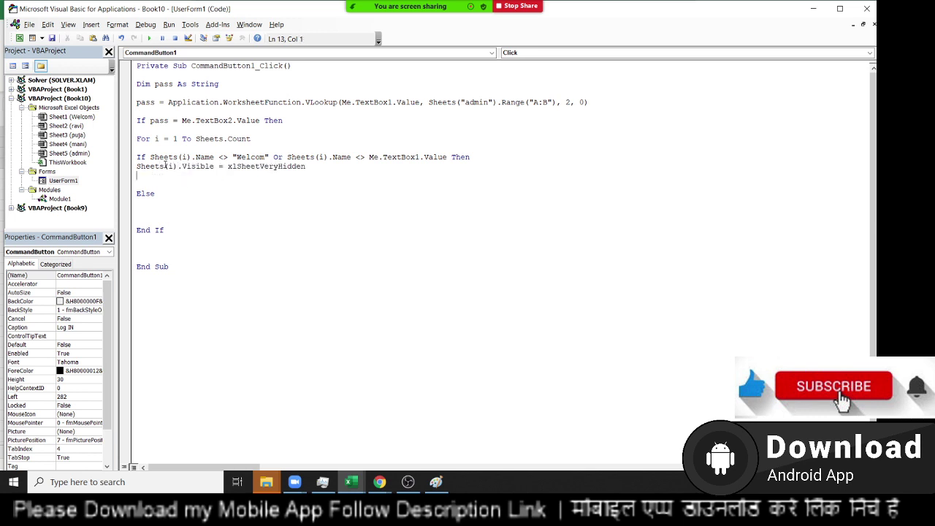
type("end if")
key("Return")
type("next")
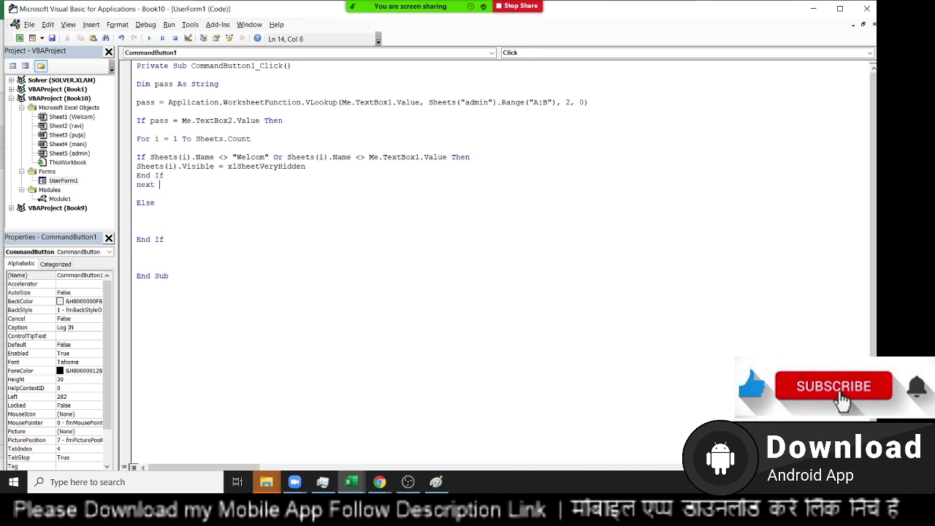
type("i")
key("Return")
key("Return")
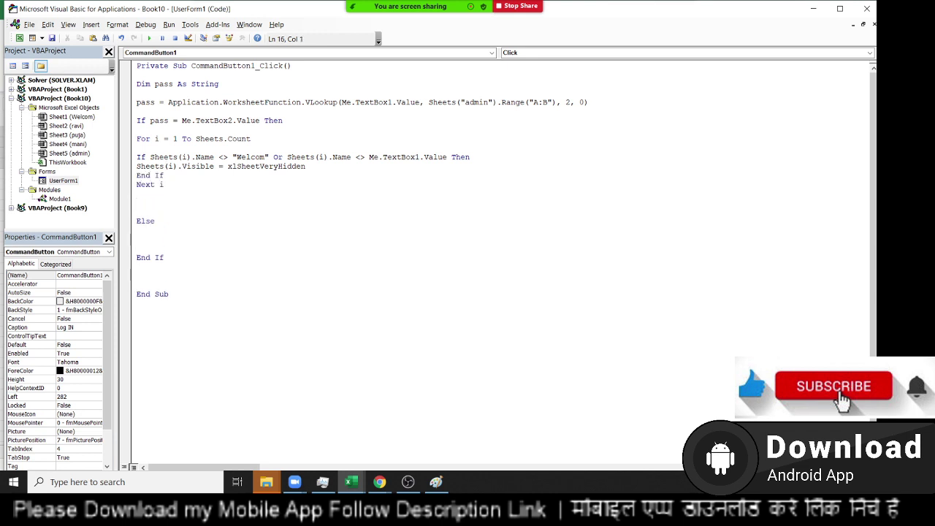
type("sheets")
type("(")
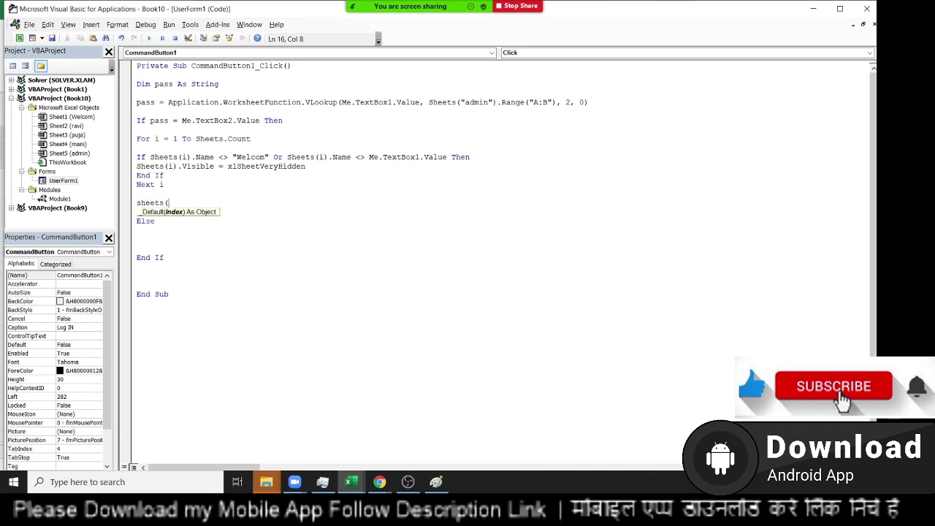
type("me.te")
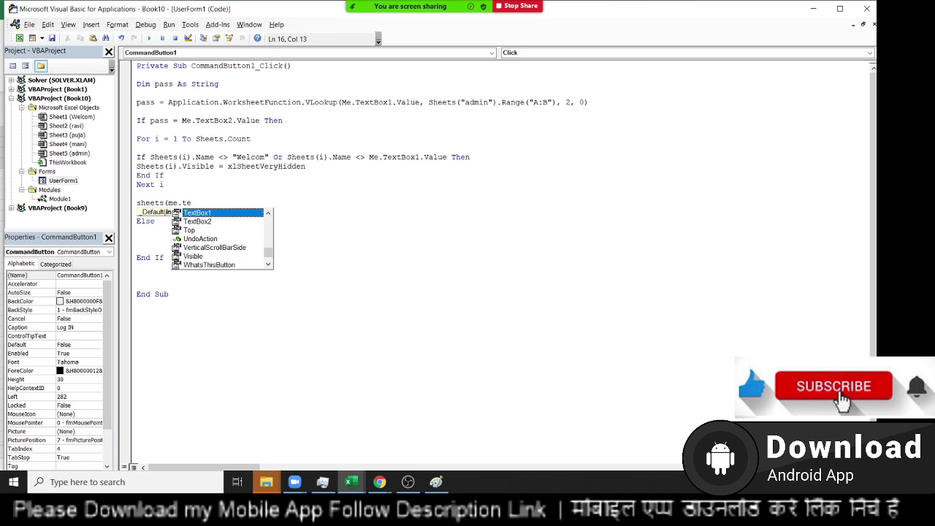
After Next i, type 'Sheets(Me.TextBox1.Value).' and dismiss the compile error.
key("Tab")
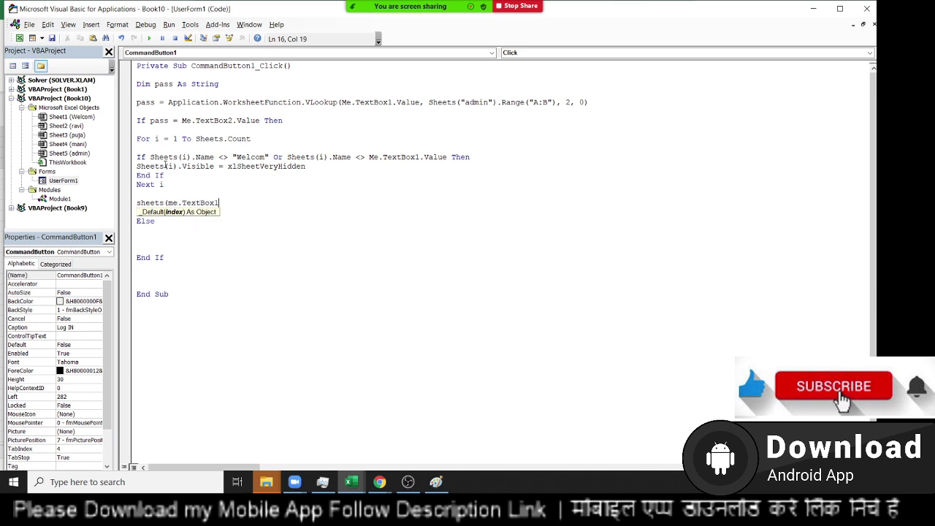
type(".v")
key("Tab")
type(")")
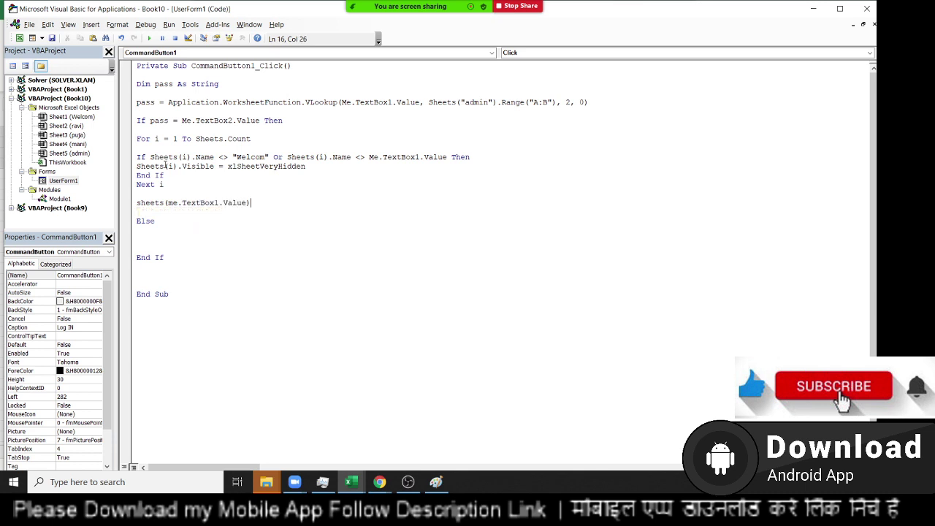
type(".")
left_click(258, 185)
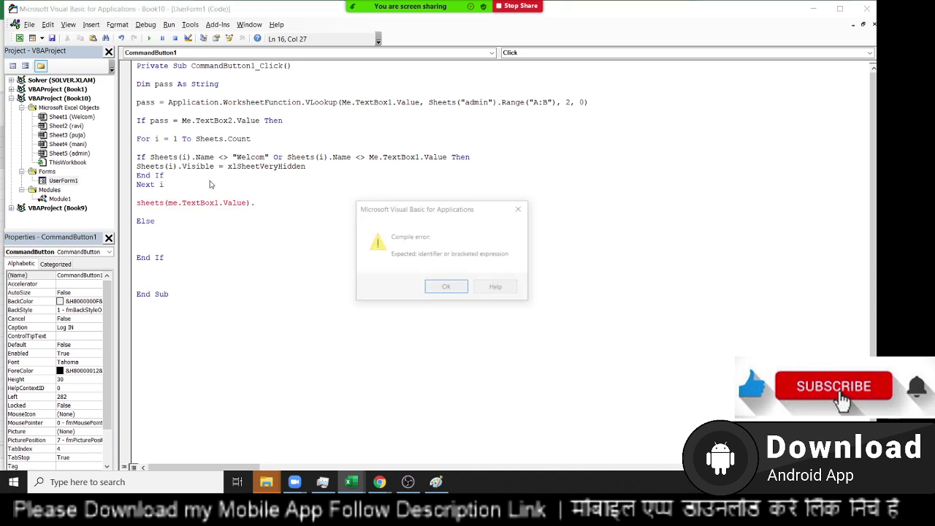
key("Return")
Paste the Visible assignment from line 12 and start the xl constant.
left_click_drag(182, 166, 227, 166)
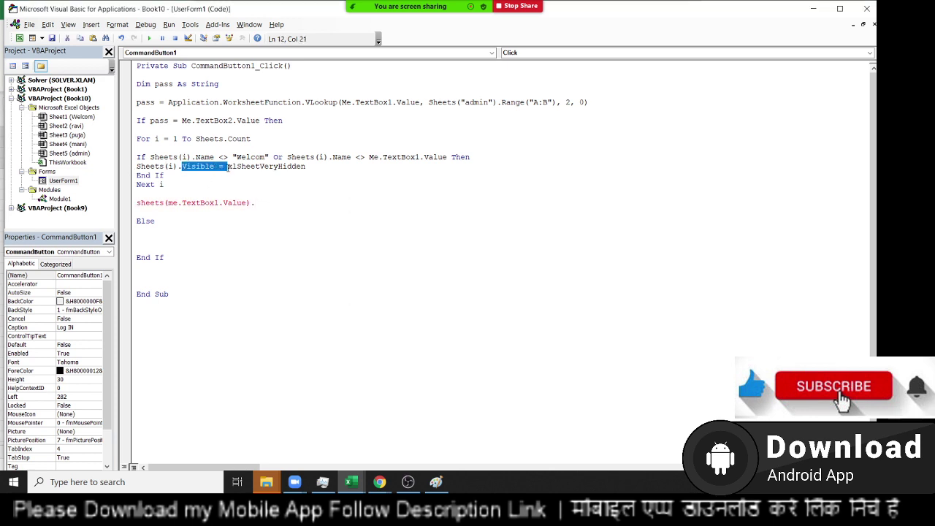
key("ctrl+c")
left_click(264, 204)
key("ctrl+v")
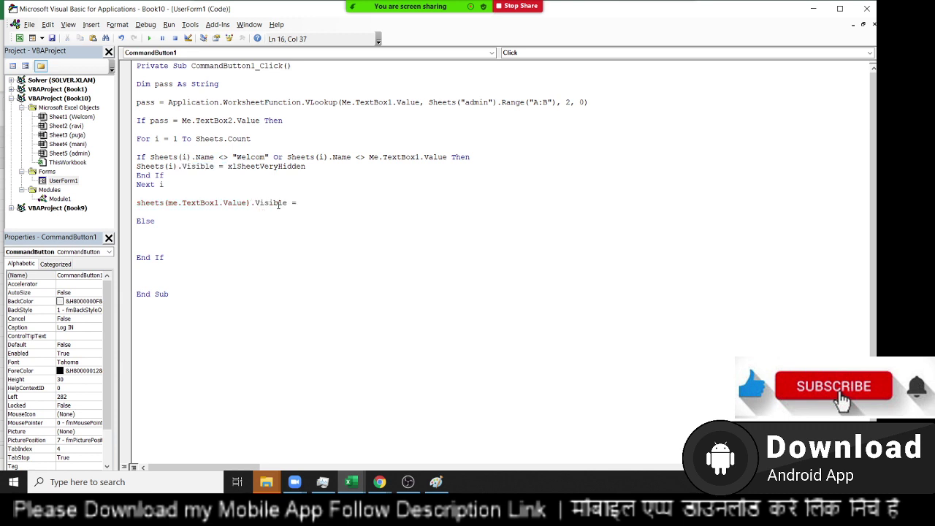
key("BackSpace")
type("x")
type("l")
Complete the line as 'Sheets(Me.TextBox1.Value).Visible = xlVisible'.
double_click(267, 203)
key("ctrl+c")
left_click(307, 203)
key("ctrl+v")
left_click(284, 228)
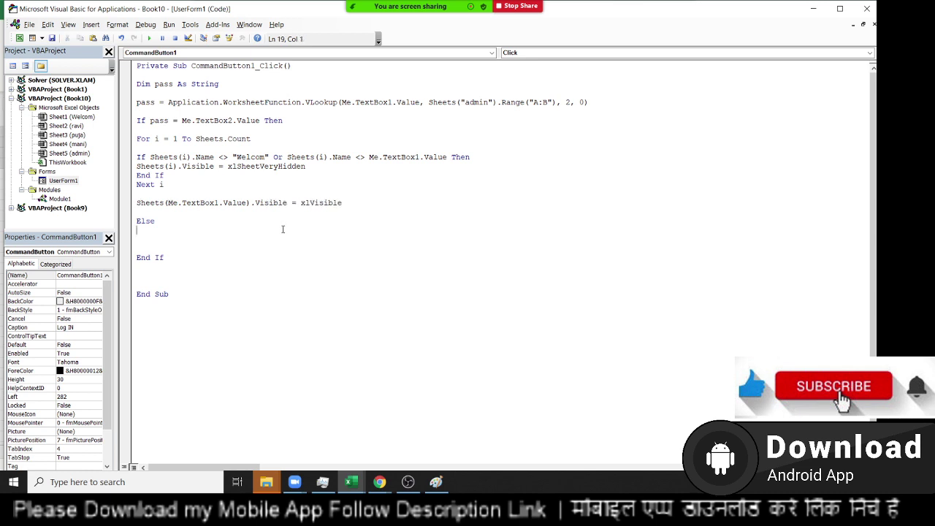
left_click(318, 204)
key("BackSpace")
type("v")
left_click(332, 211)
Add a blank line below Else.
left_click(149, 195)
left_click(195, 233)
key("Return")
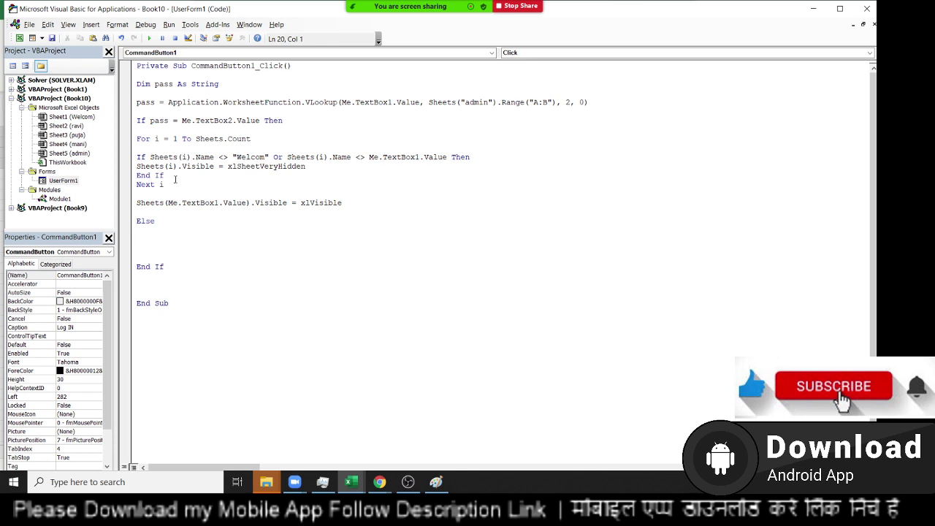
Open Module1 and type 'function cla(' on a new line under the cl macro.
double_click(60, 200)
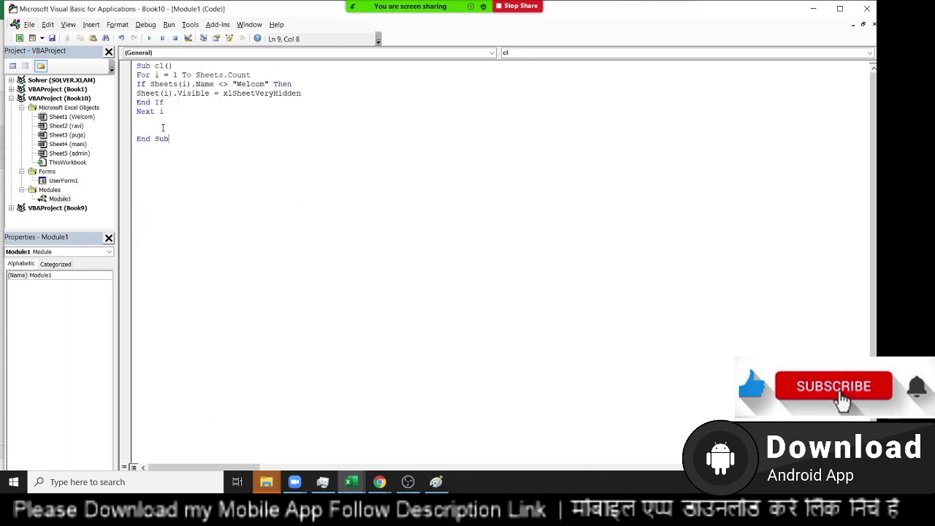
left_click_drag(171, 138, 133, 67)
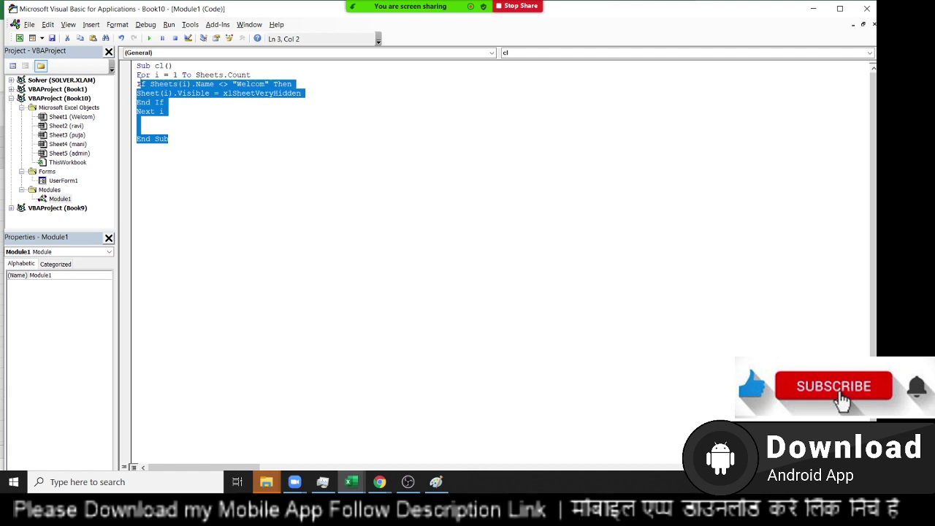
left_click(159, 156)
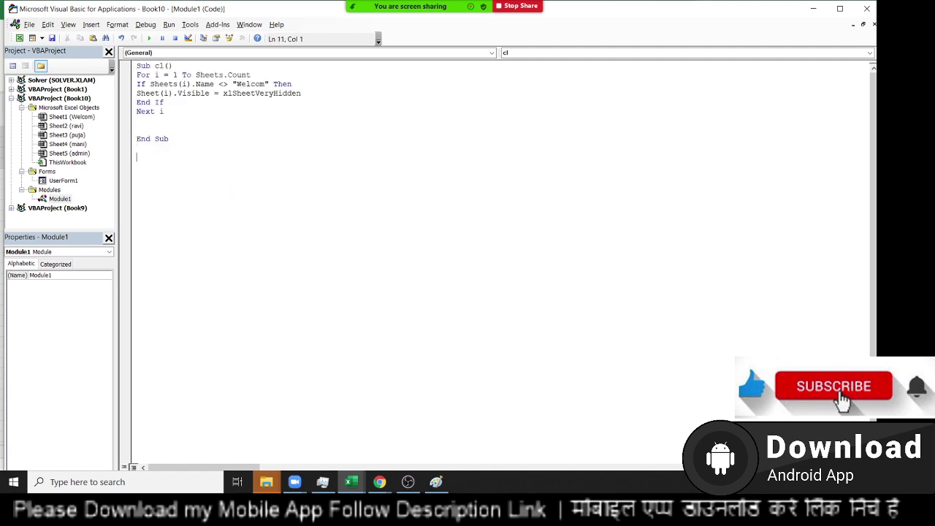
type("f")
type("u")
type("nction ")
type("c")
type("la")
type("(")
Create Function cla() and move the For…Next sheet-hiding loop from Sub cl into it.
key("Return")
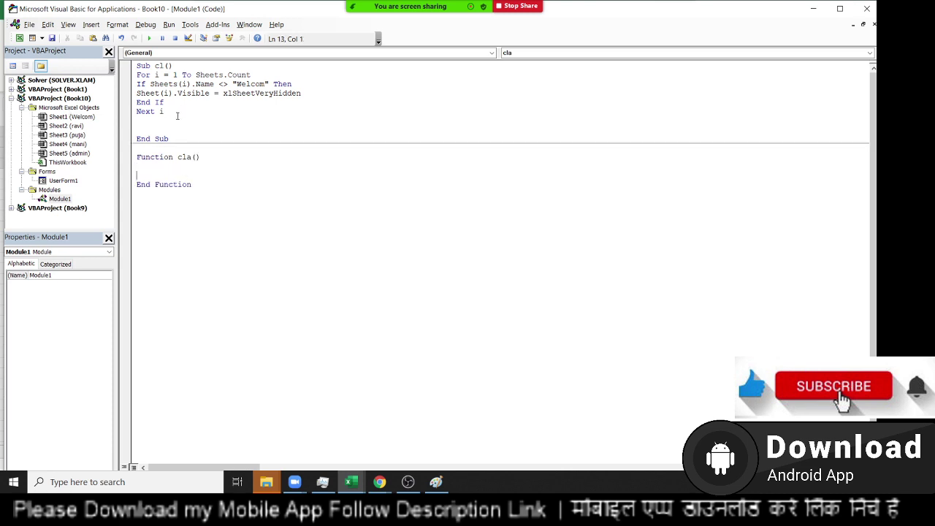
left_click_drag(180, 112, 133, 76)
key("Delete")
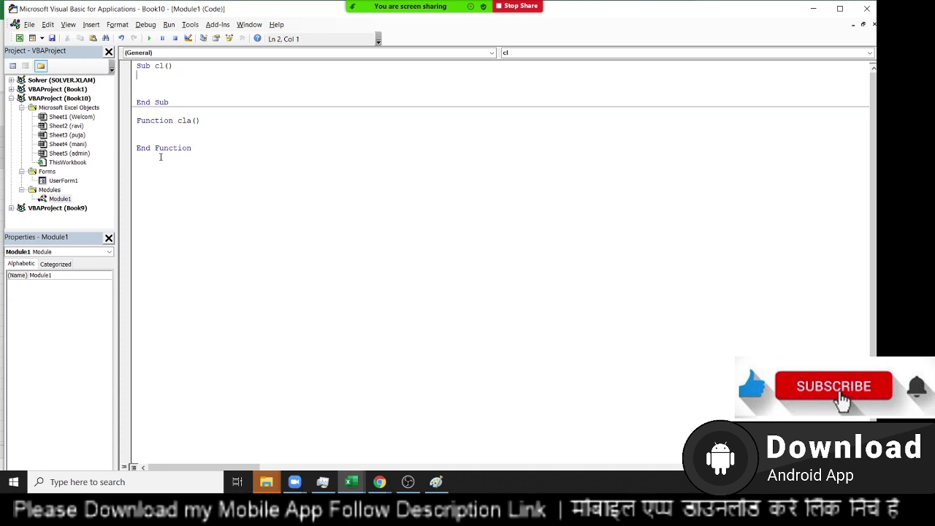
left_click(149, 132)
type("For i = 1 To Sheets.Count If Sheets(i).Name <> \"Welcom\" Then Sheet(i).Visible = xlSheetVeryHidden End If Next i")
Make Sub cl call the new function with p = cla().
left_click(144, 85)
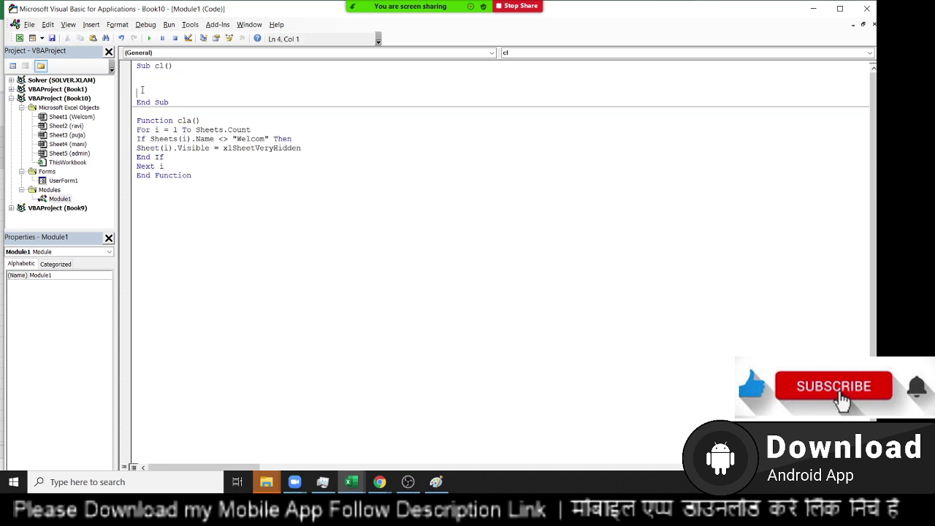
type("p=c")
type("l(")
key("BackSpace")
type("a(")
left_click(188, 175)
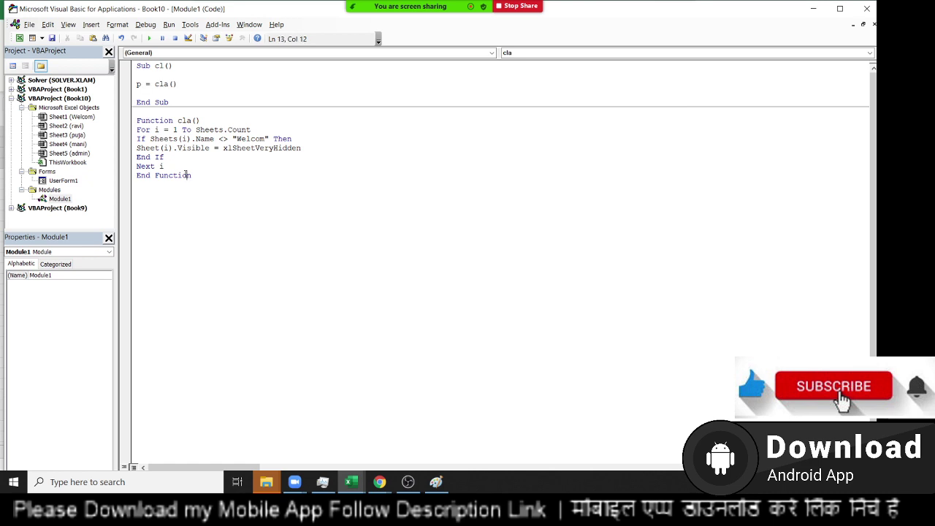
Open the Log IN button's Click code on UserForm1 and add p = cla() under Else.
double_click(72, 184)
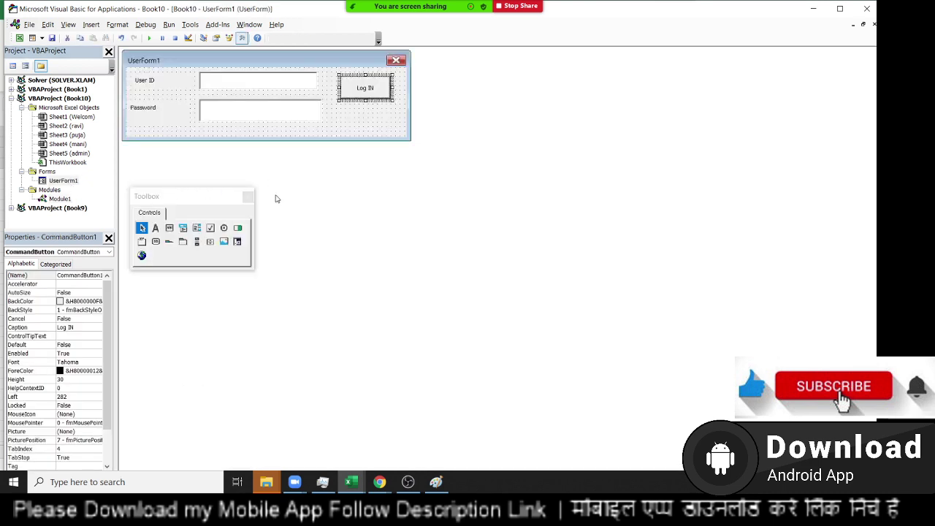
left_click(368, 94)
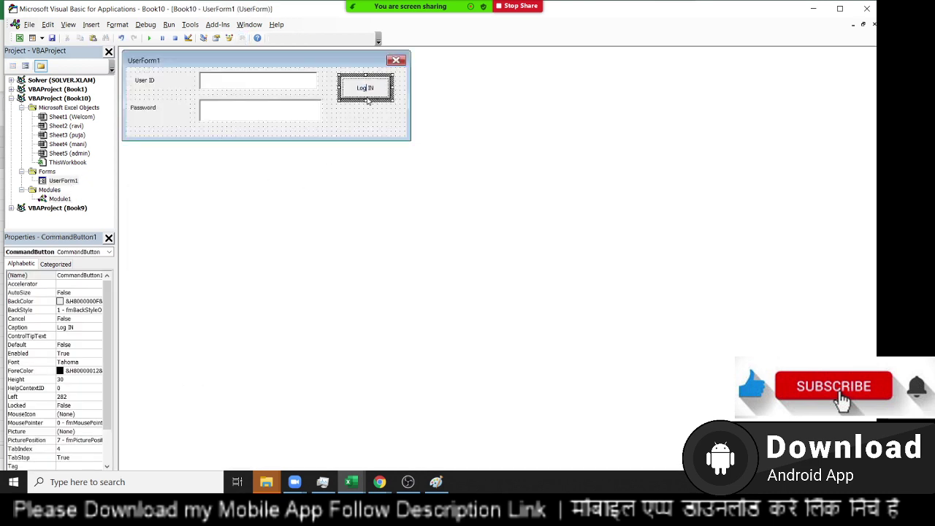
double_click(375, 102)
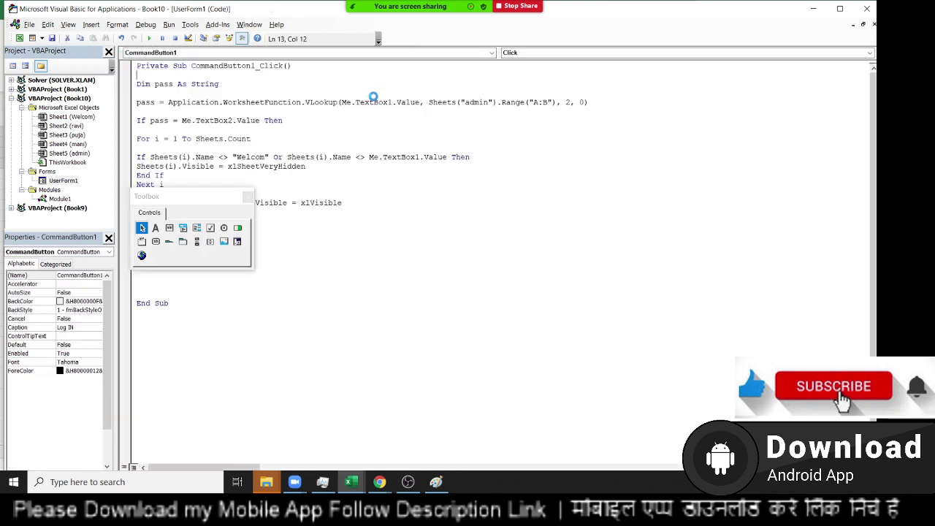
left_click(146, 231)
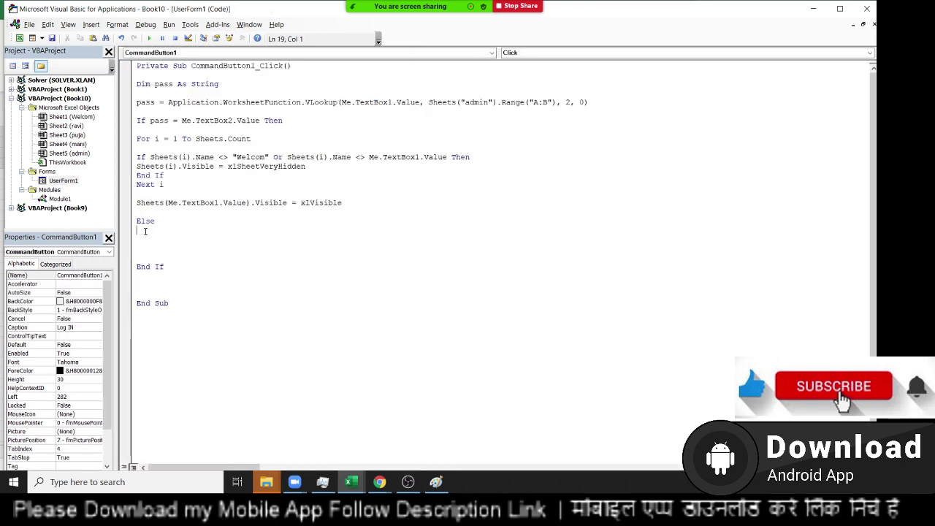
key("Return")
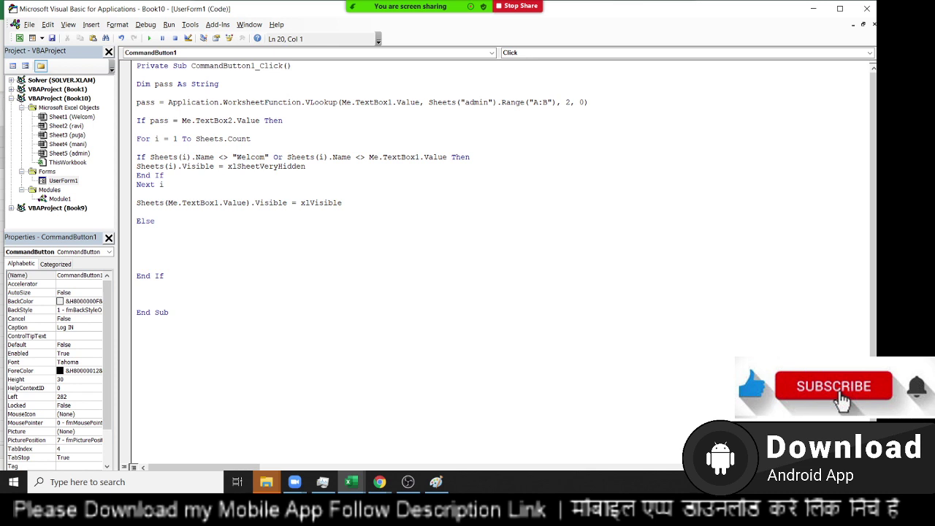
type("p=cl")
type("a(")
Add MsgBox "Password Incoorect" in the Else branch, followed by p = cla().
key("Down")
type("ms")
type("gbox \"")
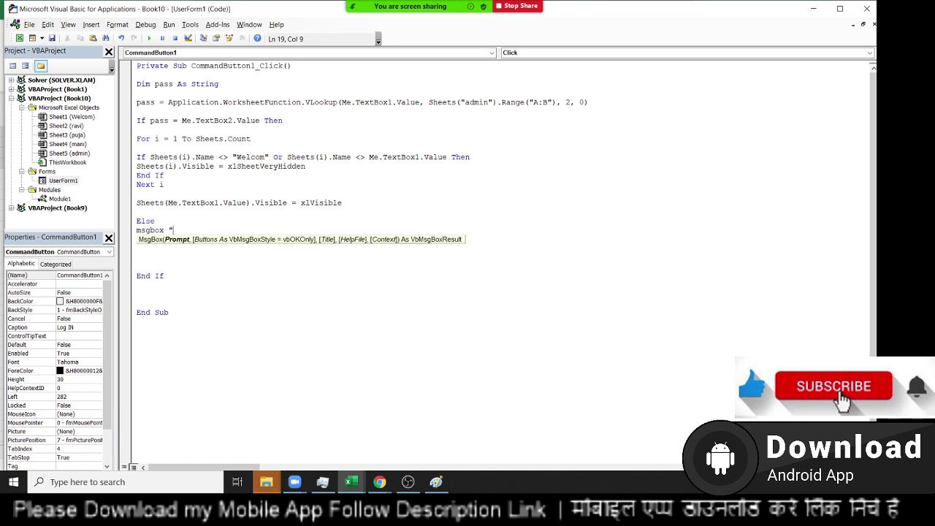
type("File")
key("BackSpace")
key("BackSpace")
key("BackSpace")
key("BackSpace")
type("Pas")
type("sw")
type("o")
type("rk")
key("BackSpace")
type("d ")
type("I")
type("ncoore")
type("ct\"")
key("Return")
type("p = cla()")
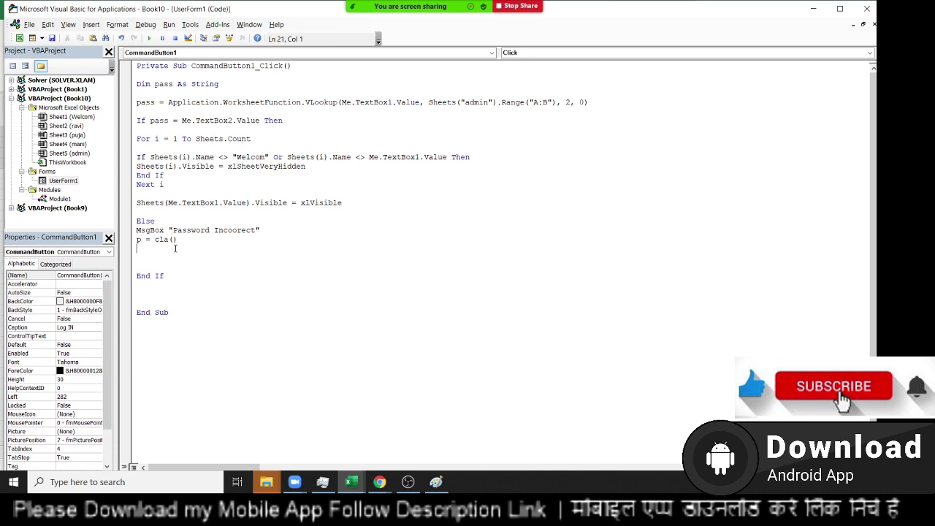
key("Delete")
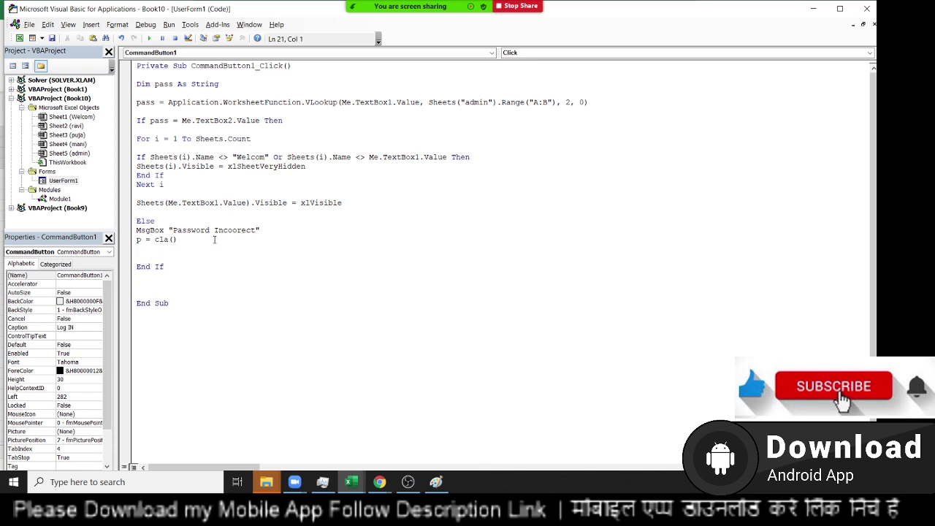
left_click(178, 277)
Add Sub log_i() below End Function in Module1, containing UserForm1.Show.
double_click(62, 199)
left_click(149, 220)
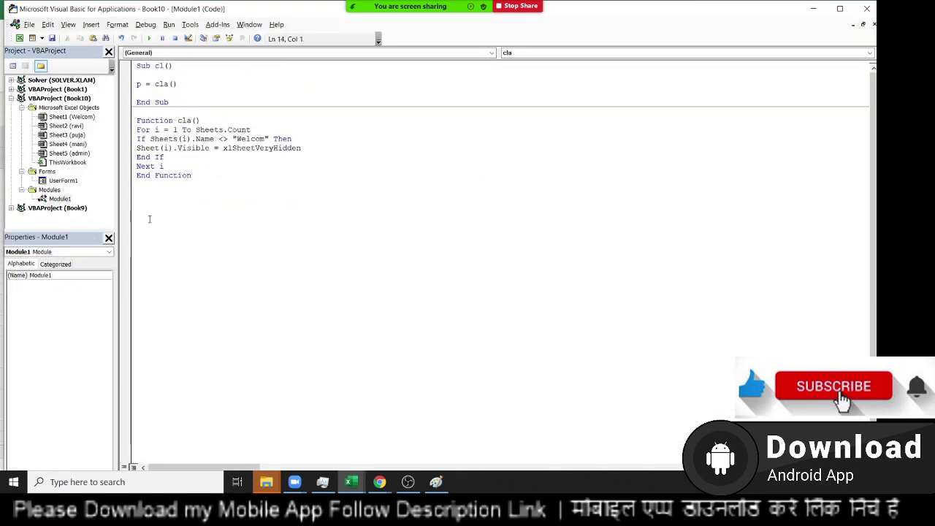
type("sub ")
type("log")
type("_")
type("i)")
key("BackSpace")
key("Return")
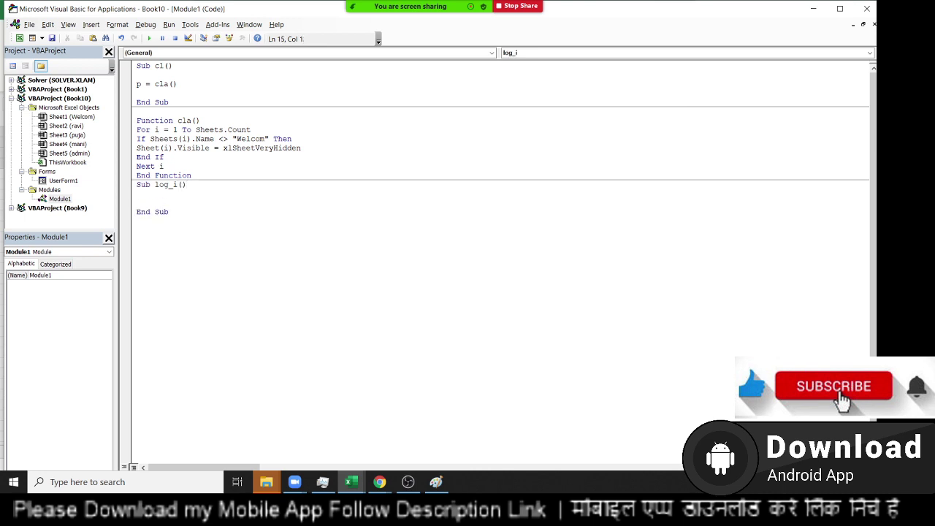
type("userfo")
type("rm1")
type(".sh")
key("Tab")
Insert Unload Me above Else in the Log IN click code, then return to Excel.
double_click(60, 182)
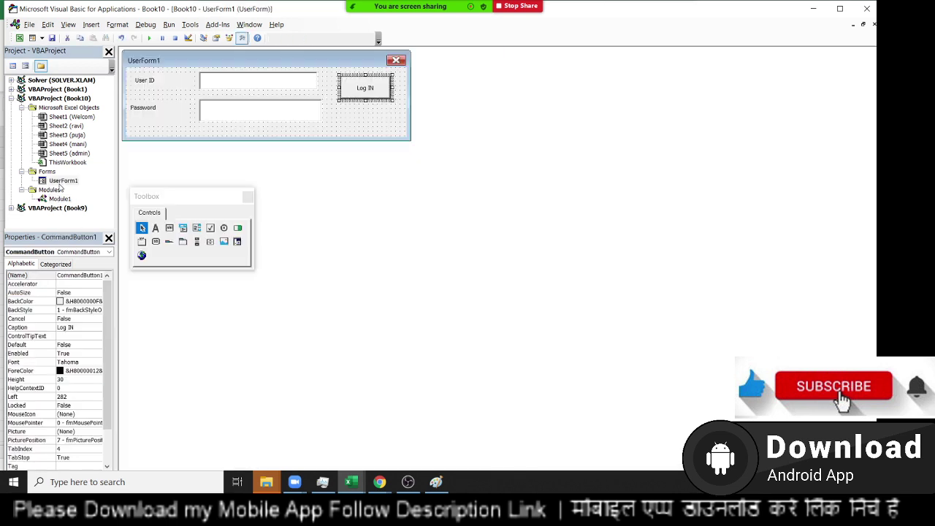
double_click(382, 93)
left_click(151, 231)
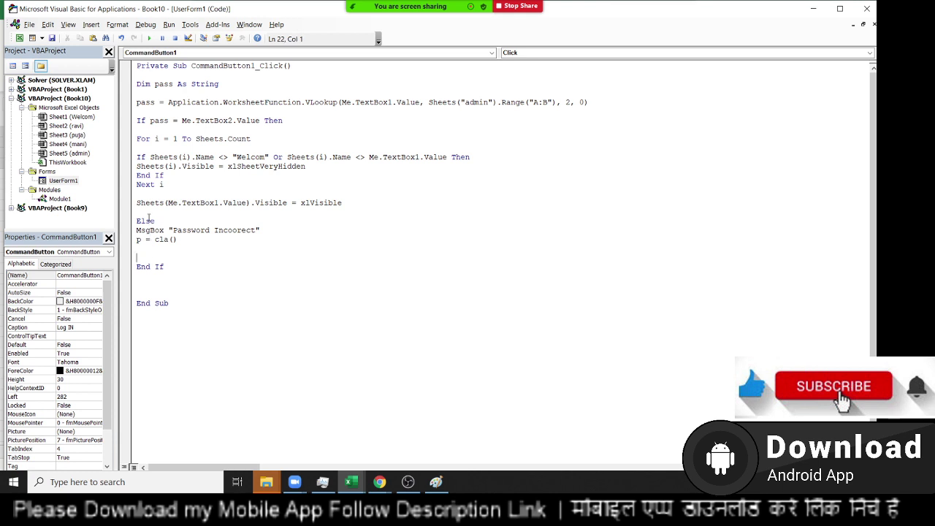
left_click(150, 213)
key("Return")
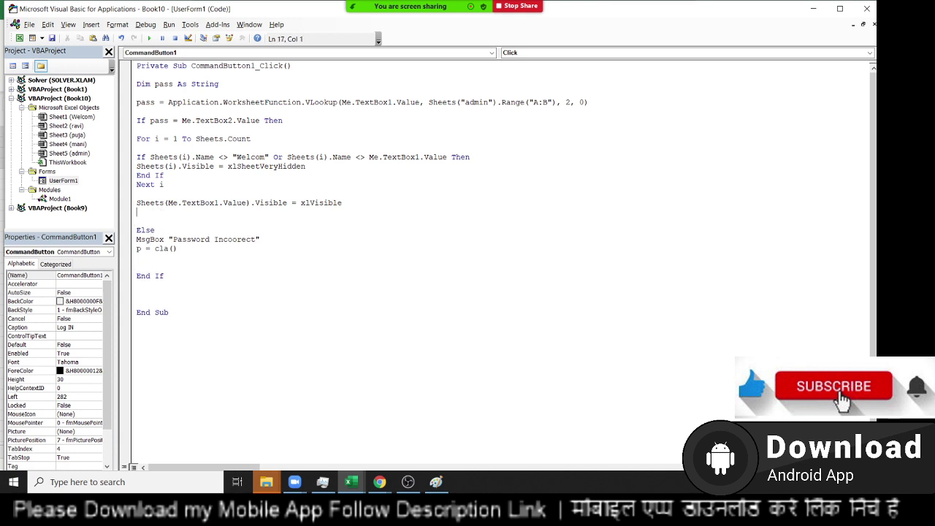
type("unload me")
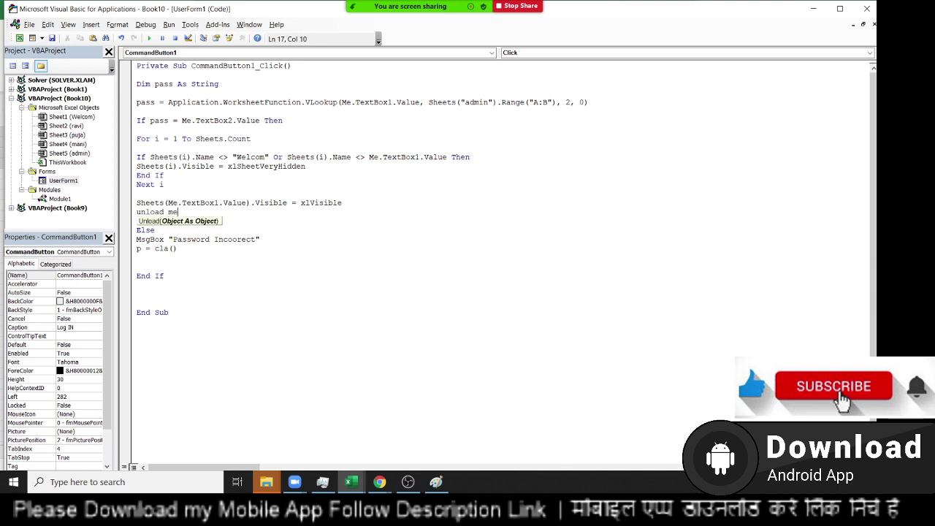
key("Down")
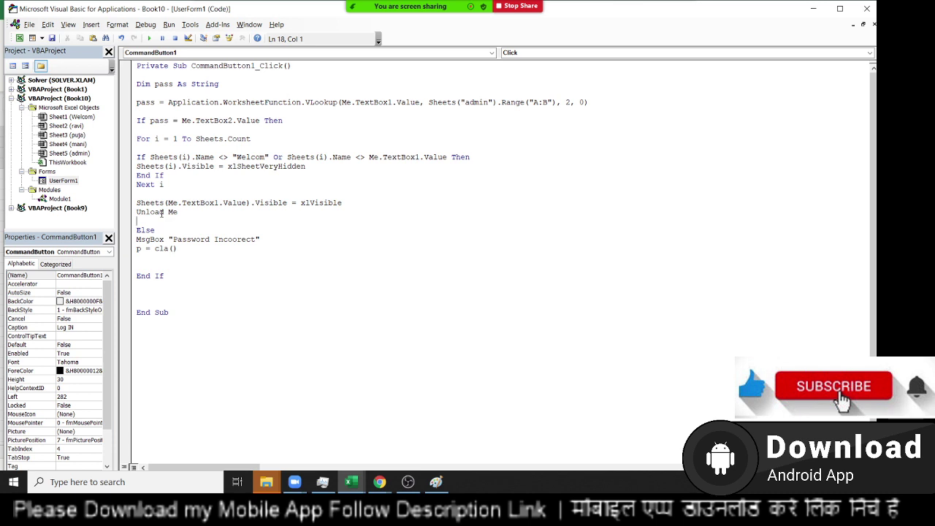
left_click(168, 213)
key("alt+F11")
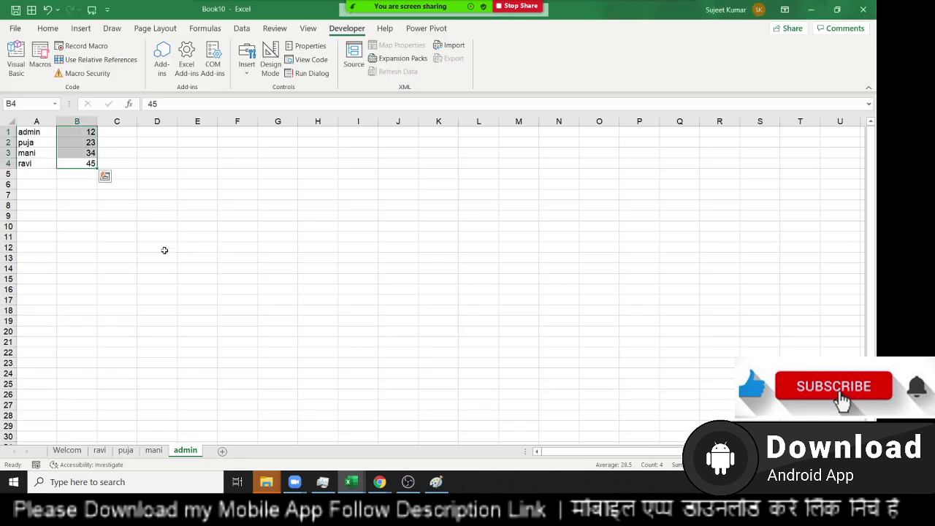
Draw a form-control button over C9:E10 on the Welcom sheet, assigned to the log_i macro.
left_click(78, 453)
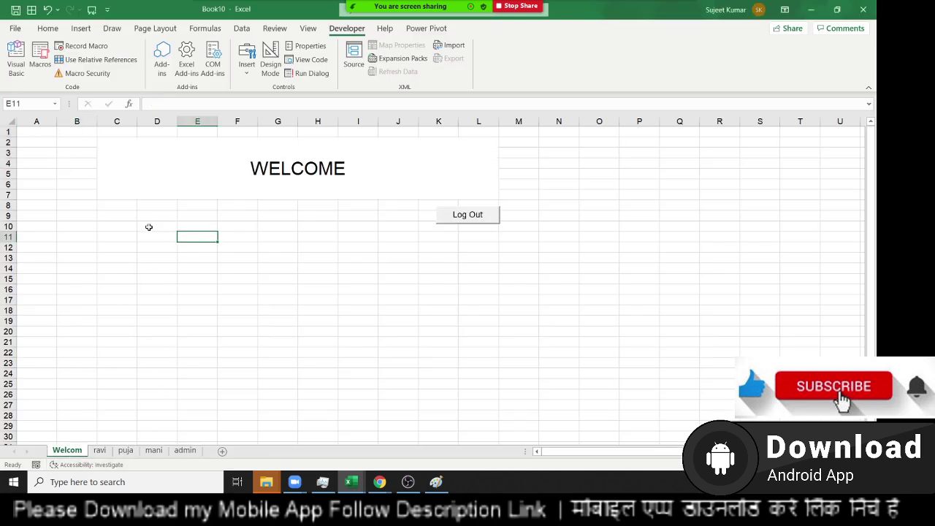
right_click(128, 212)
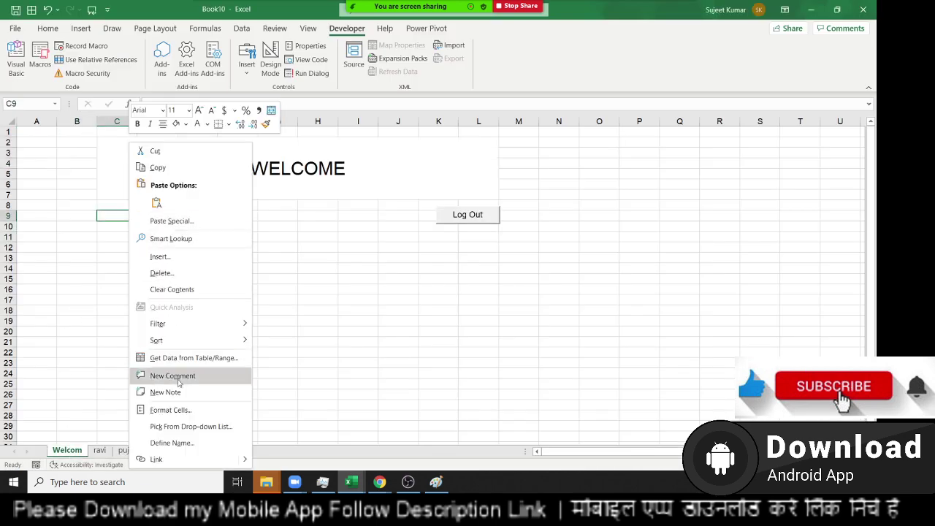
left_click(228, 75)
left_click(245, 67)
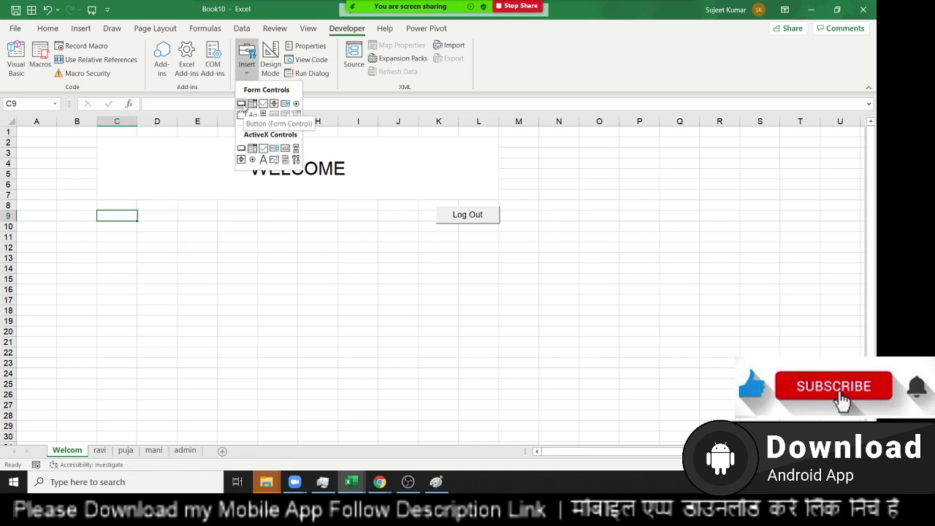
left_click(242, 104)
left_click_drag(118, 211, 190, 233)
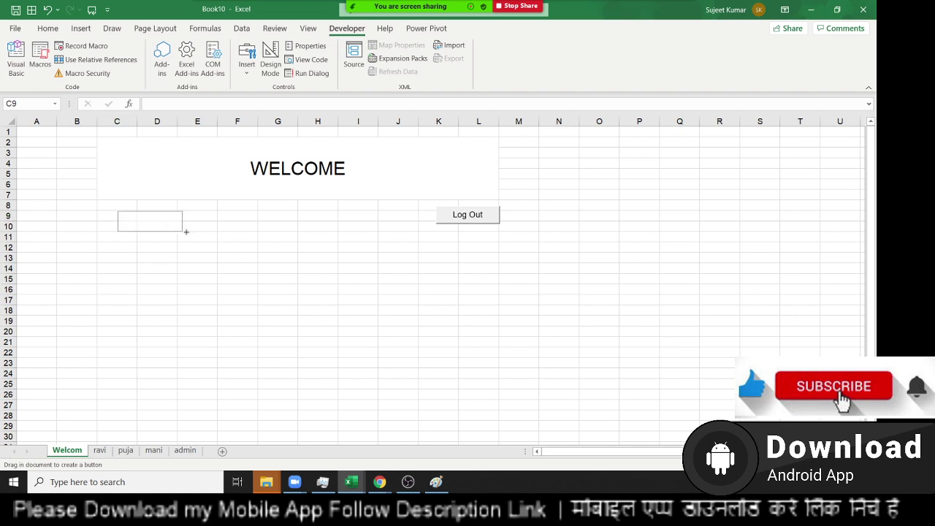
left_click(327, 210)
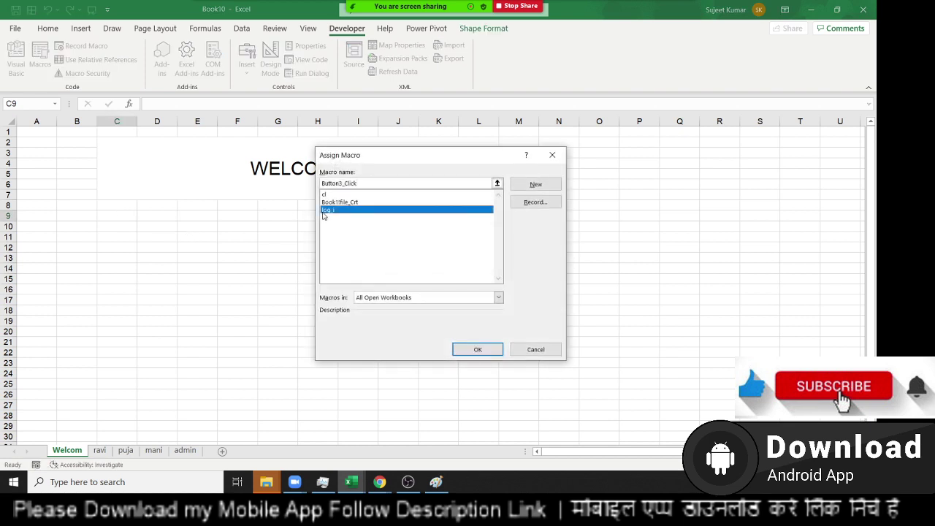
left_click(477, 351)
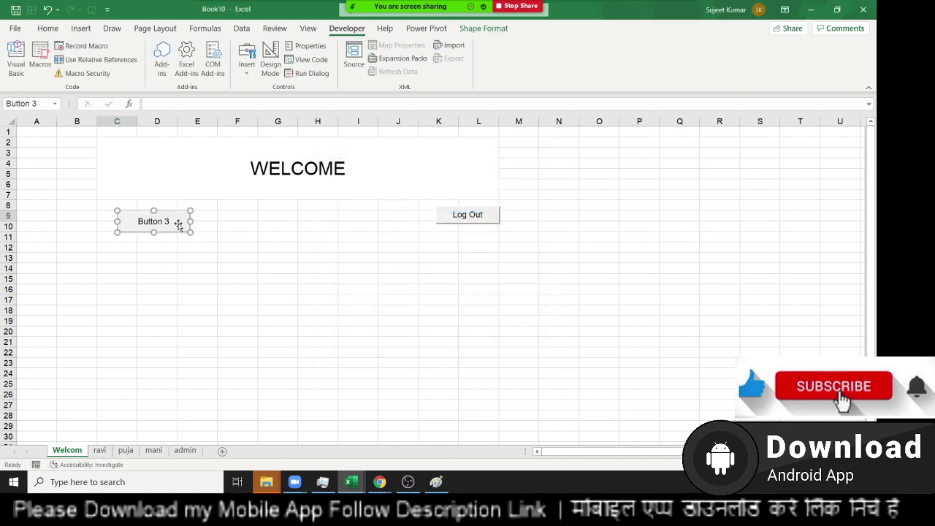
Caption the new button 'Log in', then test the Log Out button.
key("Delete")
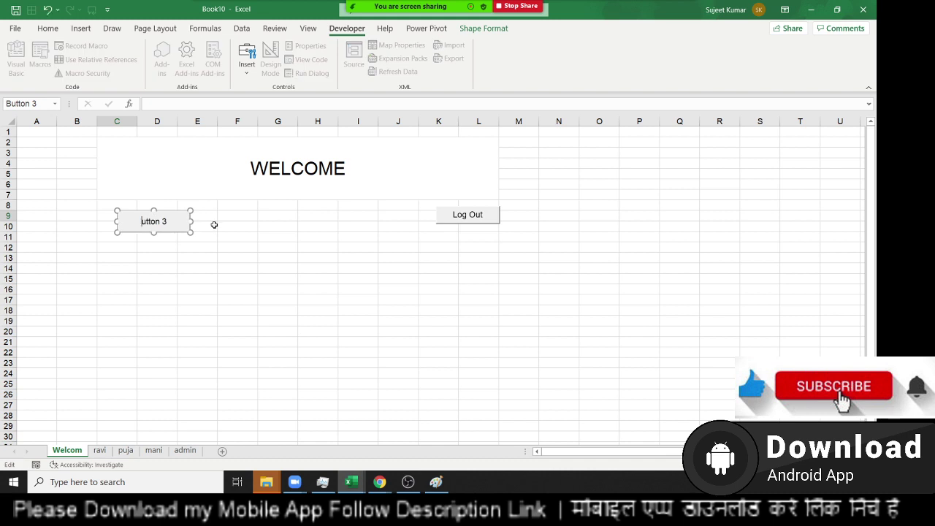
key("Delete")
key("Delete")
key("Delete")
type("Pass")
key("BackSpace")
key("BackSpace")
key("BackSpace")
key("BackSpace")
type("Log in")
left_click(224, 236)
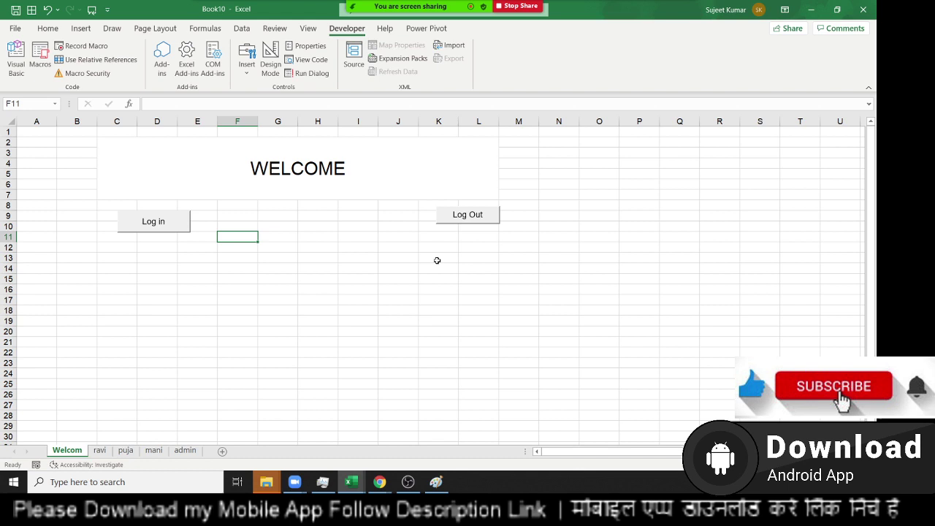
left_click(465, 219)
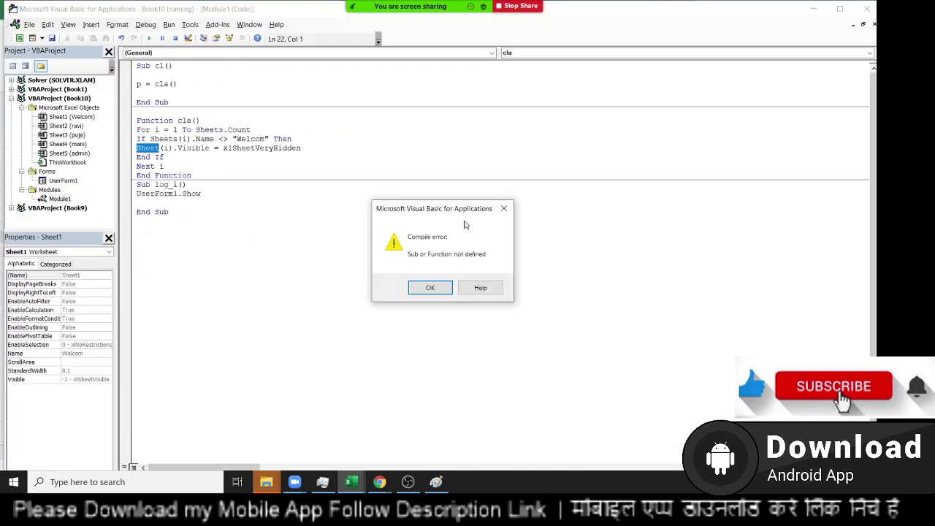
Correct Sheet(i) to Sheets(i) in the cla function, reset the macro, and return to Excel.
left_click(432, 290)
left_click(160, 148)
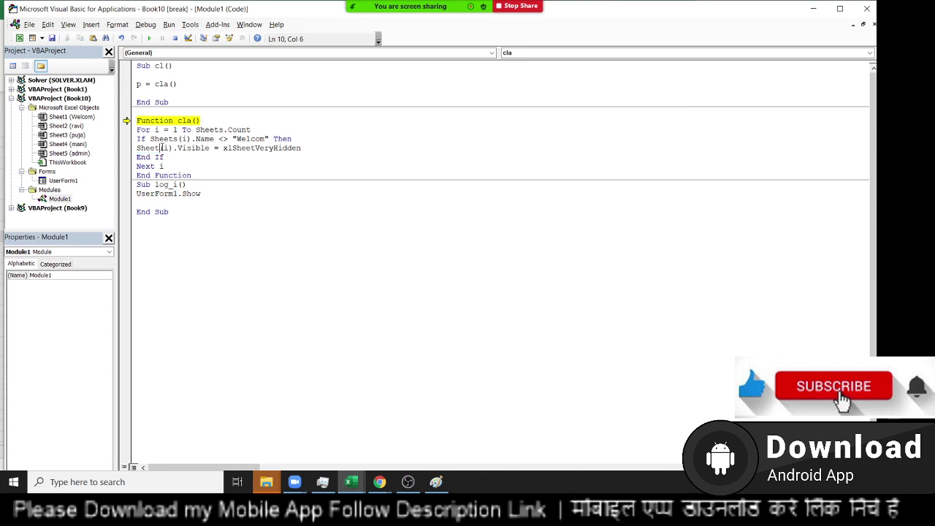
type("s")
left_click(197, 175)
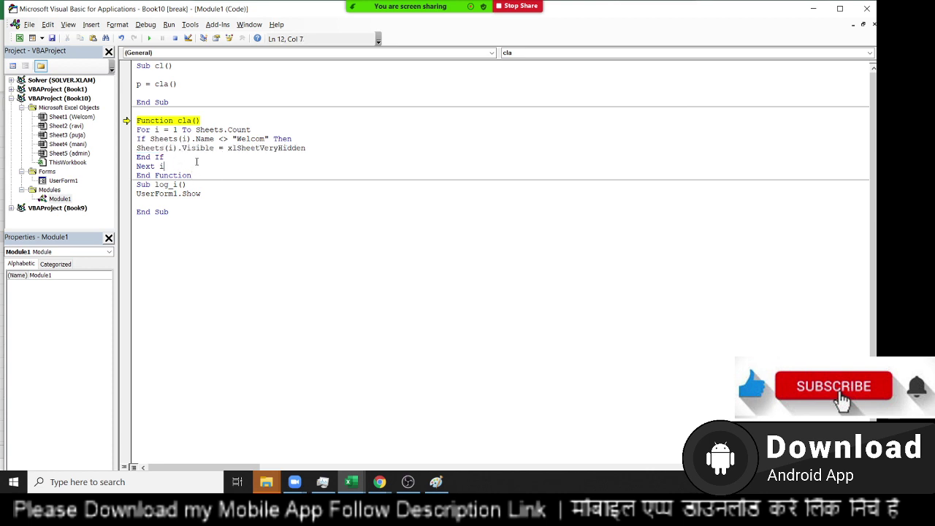
left_click(217, 168)
key("F5")
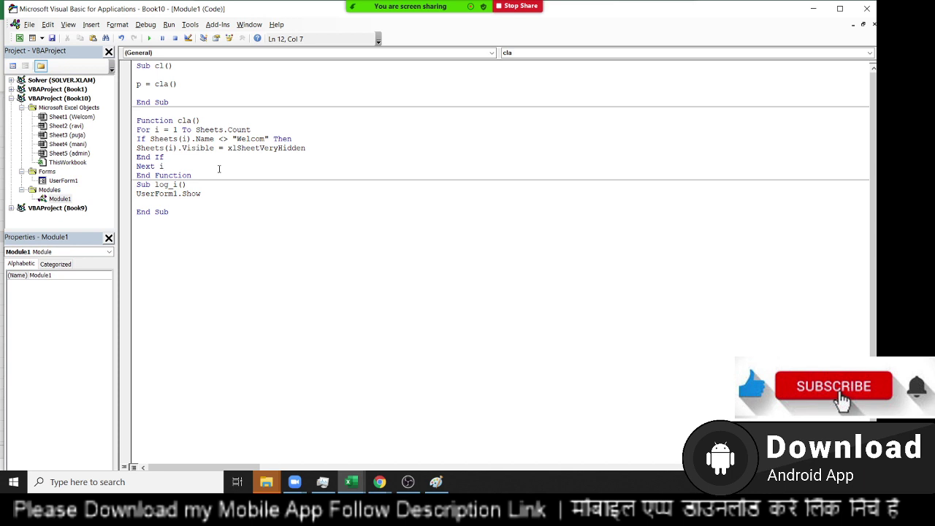
key("alt+F11")
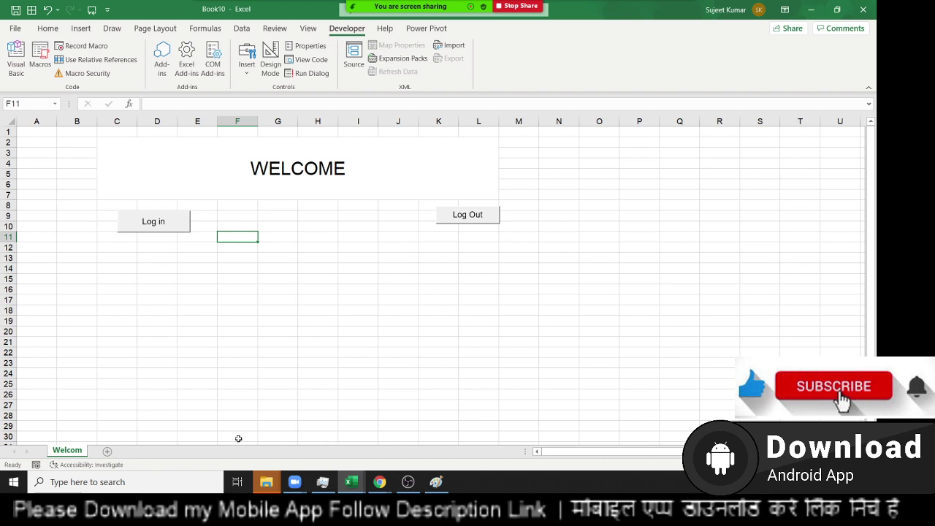
Open the login form, submit a user ID and password, and debug the resulting error.
left_click(164, 229)
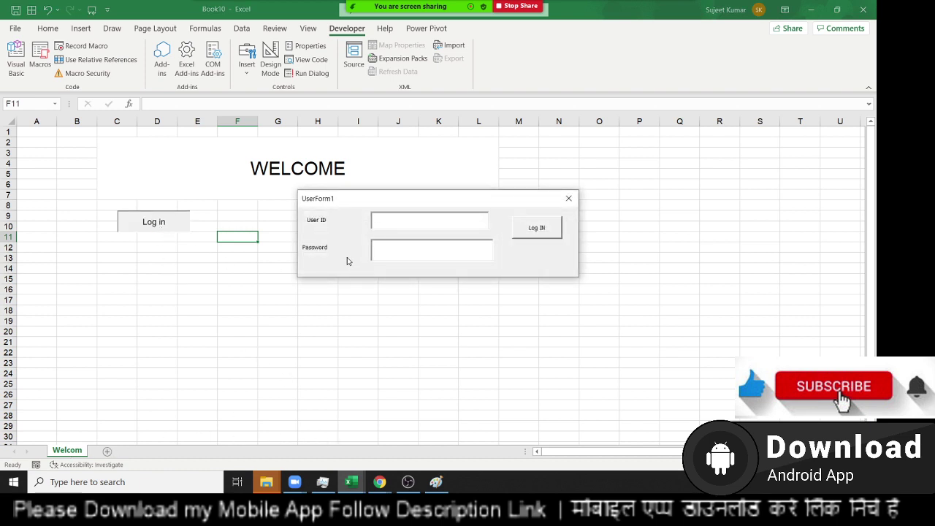
type("p")
type("uja")
type("3")
left_click(550, 229)
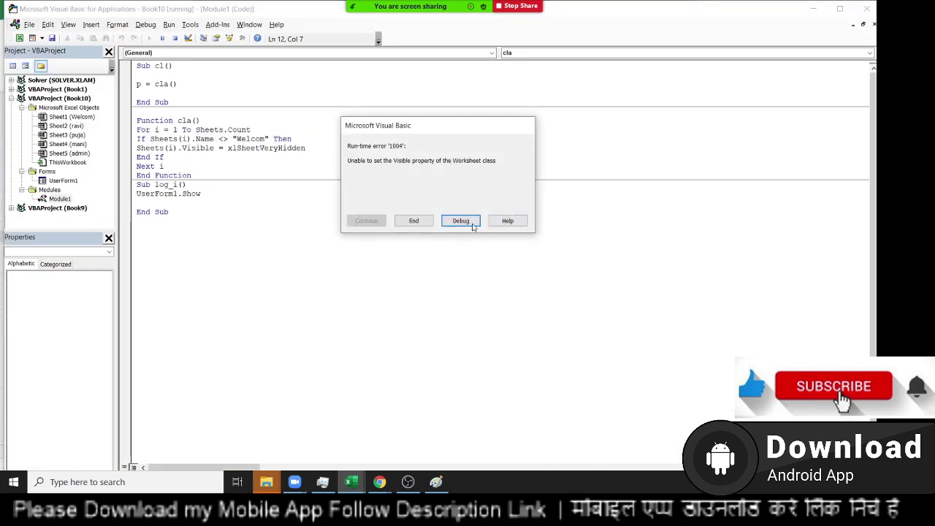
left_click(463, 222)
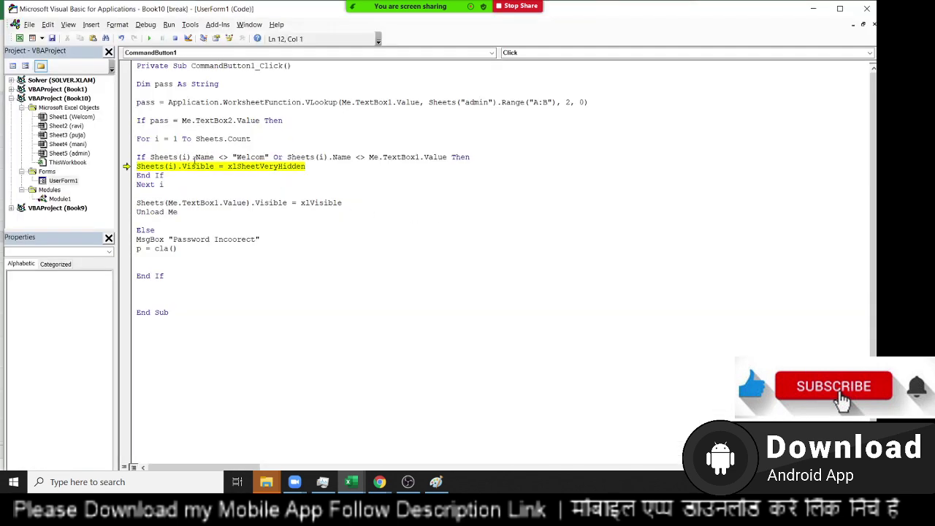
Resume the paused login macro with F5.
mouse_move(167, 166)
mouse_move(190, 191)
mouse_move(173, 167)
key("F5")
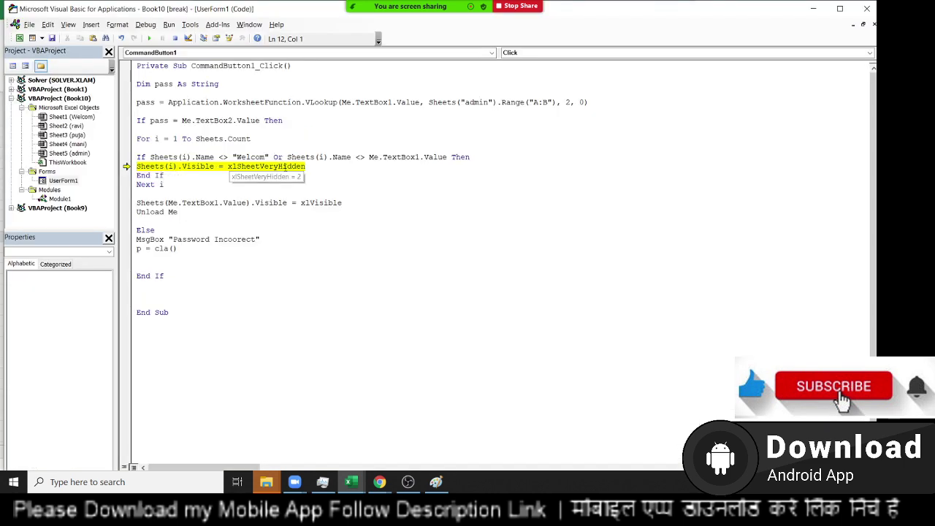
Change the loop to For i = 2, rerun from that line, and debug the next error.
mouse_move(289, 167)
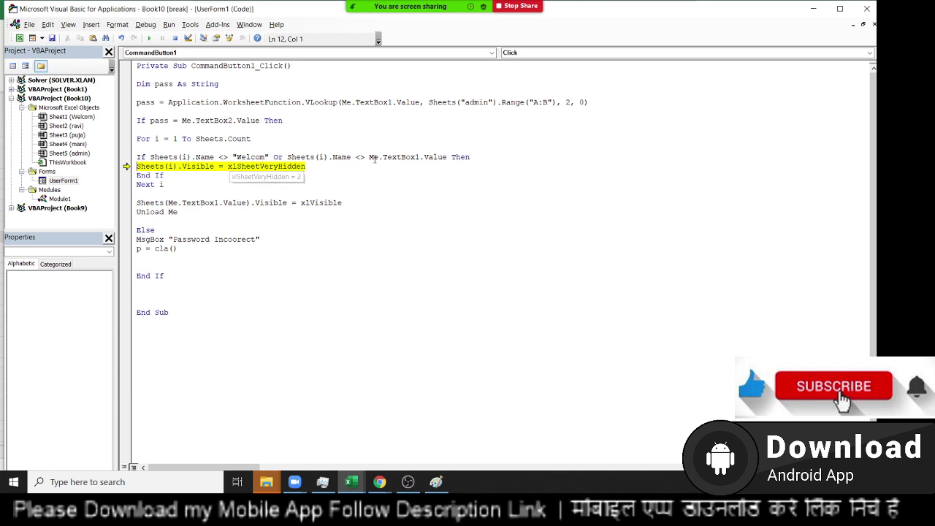
mouse_move(262, 163)
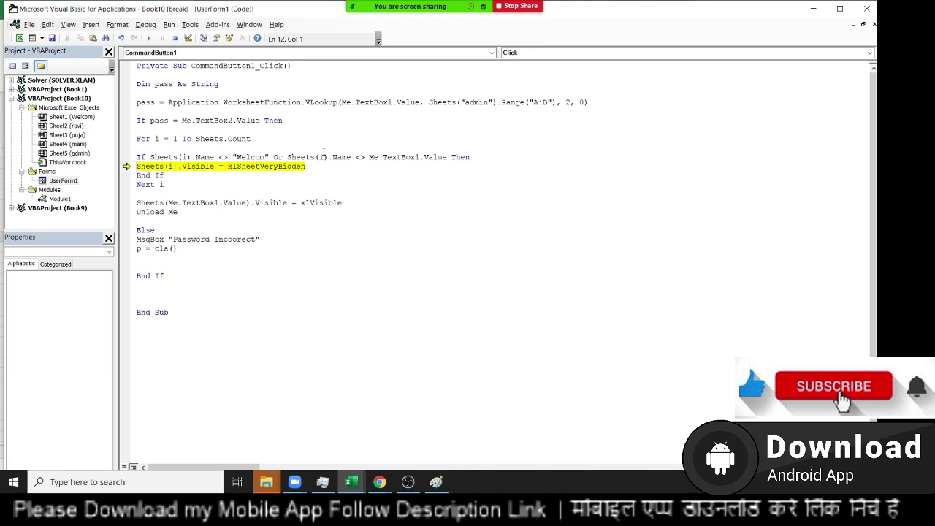
mouse_move(322, 156)
mouse_move(373, 156)
double_click(176, 139)
type("21")
key("BackSpace")
left_click(192, 167)
left_click_drag(126, 167, 125, 139)
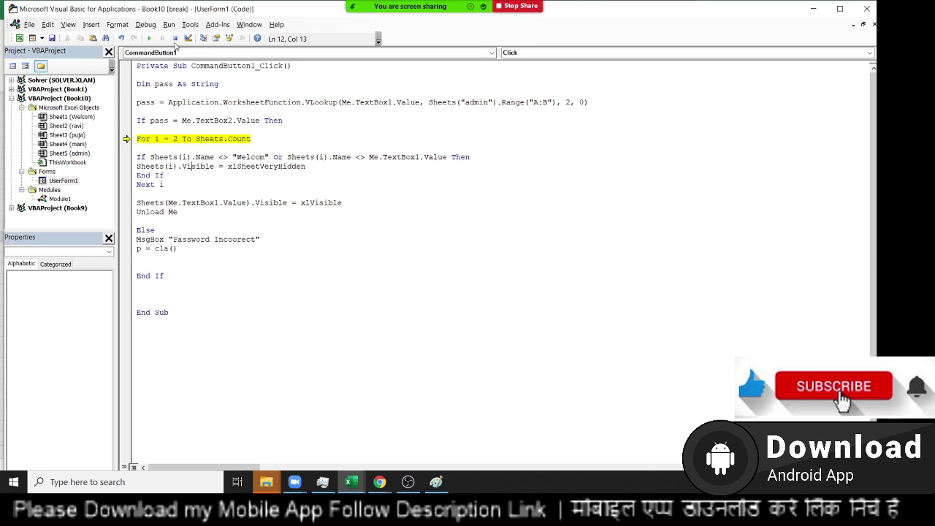
left_click(152, 38)
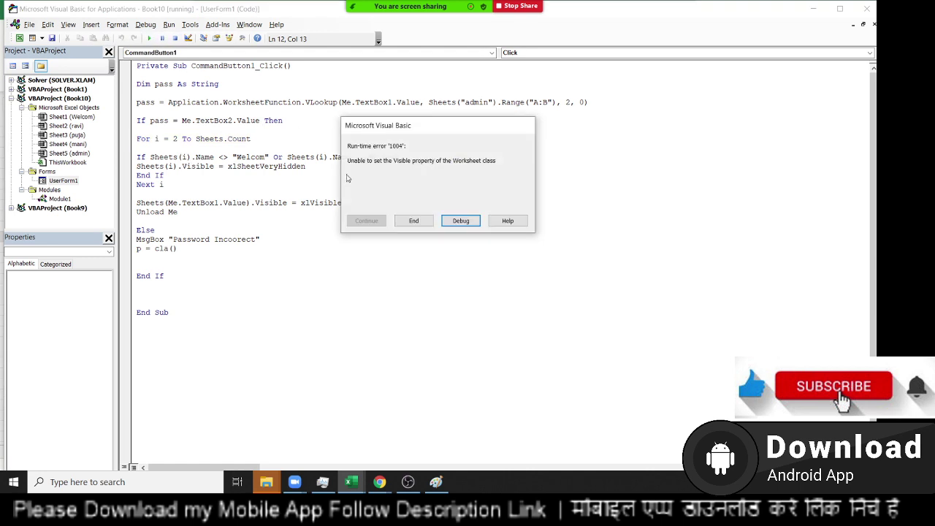
left_click(460, 220)
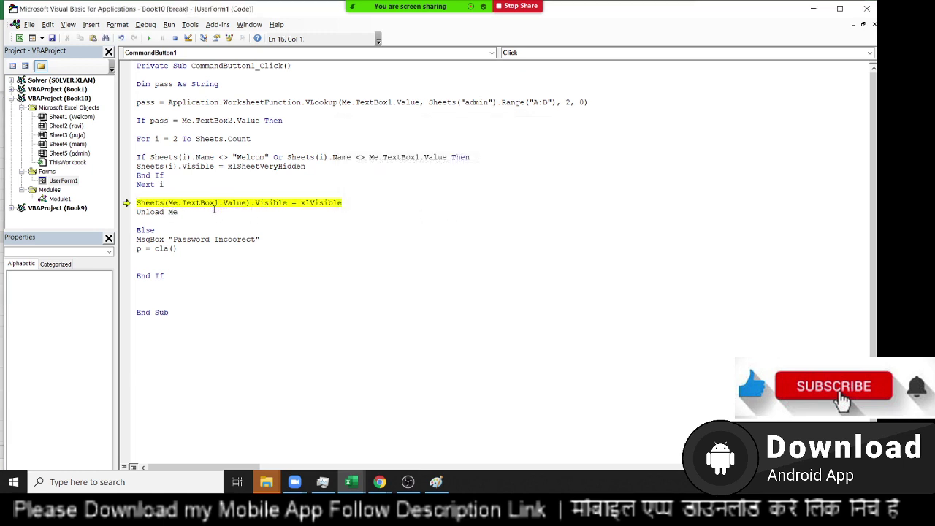
Check the login form in Excel and come back to the code editor.
mouse_move(213, 203)
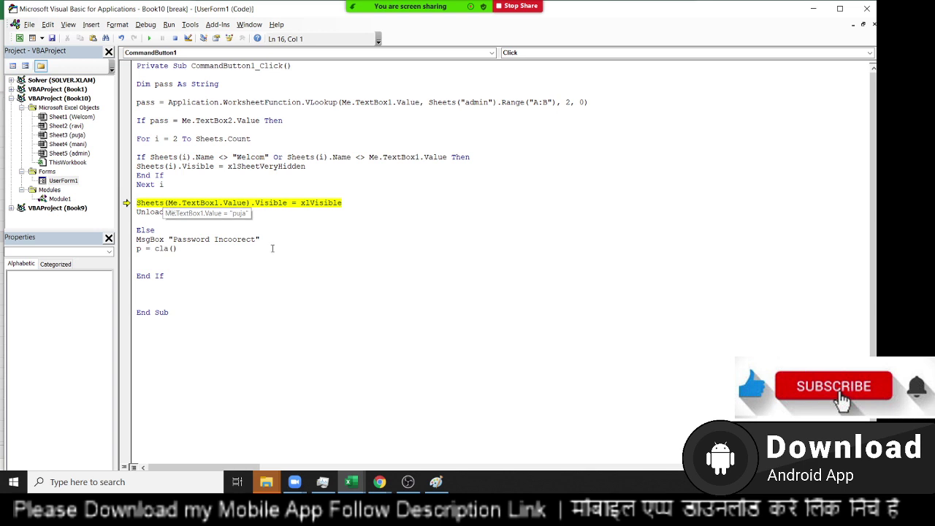
mouse_move(312, 203)
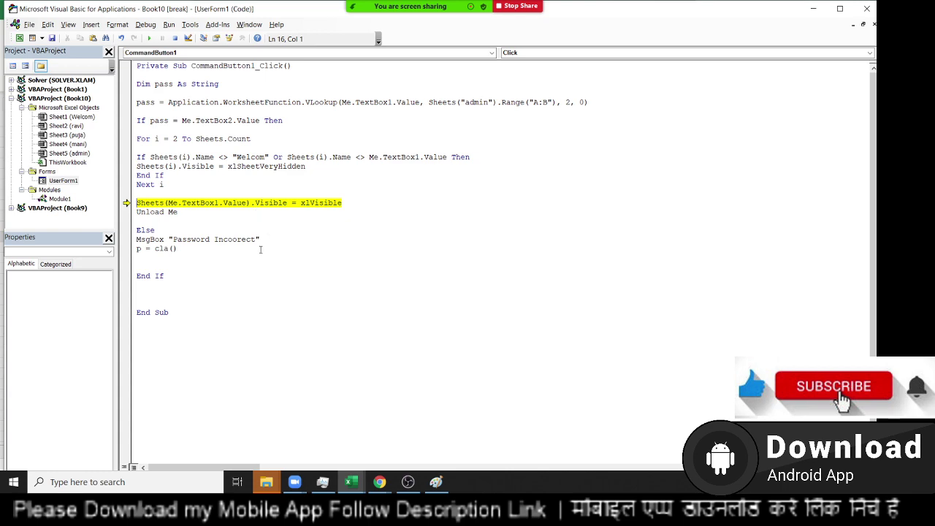
key("alt+F11")
key("alt+Tab")
Add a temporary Sheet3.Visible = xlSheetVisible line above the reveal line.
left_click(171, 192)
type("s")
type("heet3")
type(".vi")
key("Tab")
type("=")
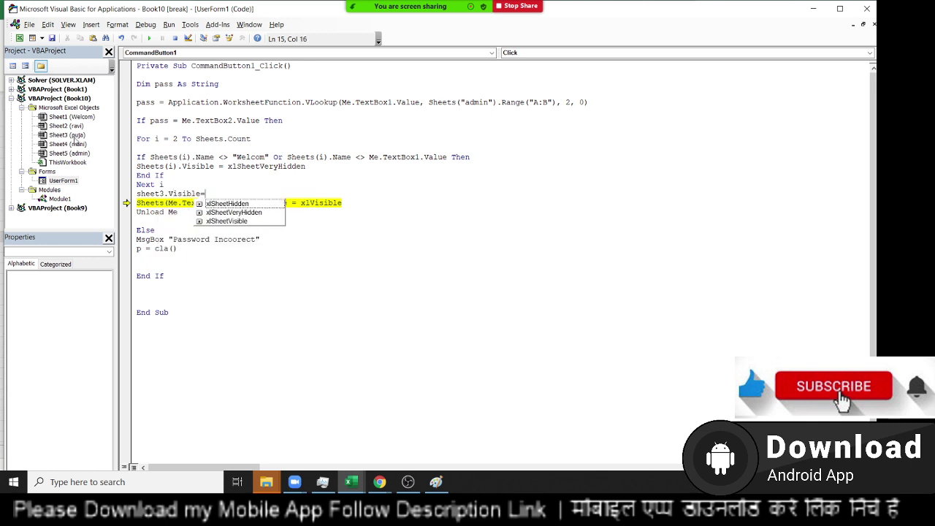
key("Down")
key("Down")
key("Down")
key("Tab")
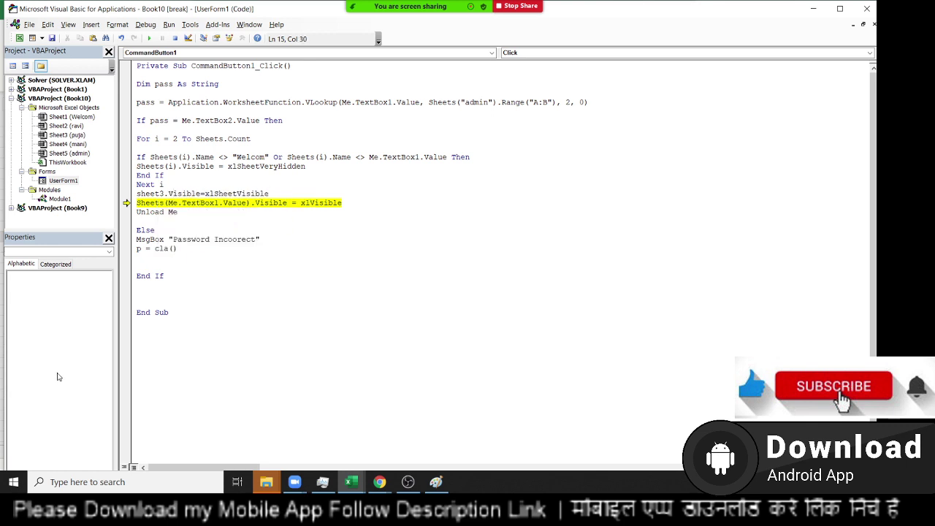
Replace xlVisible with xlSheetVisible on the Sheets(Me.TextBox1.Value) line and delete the temporary line.
left_click_drag(205, 193, 269, 194)
key("ctrl+c")
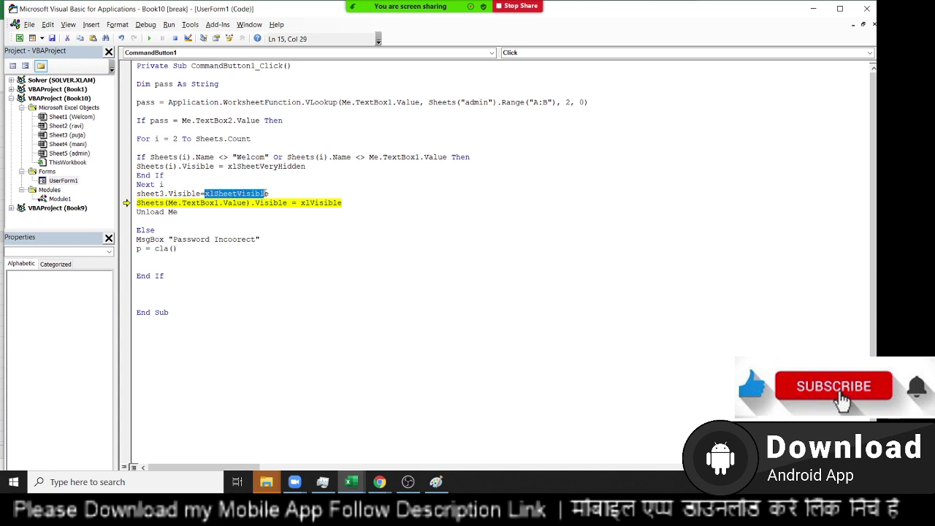
double_click(321, 204)
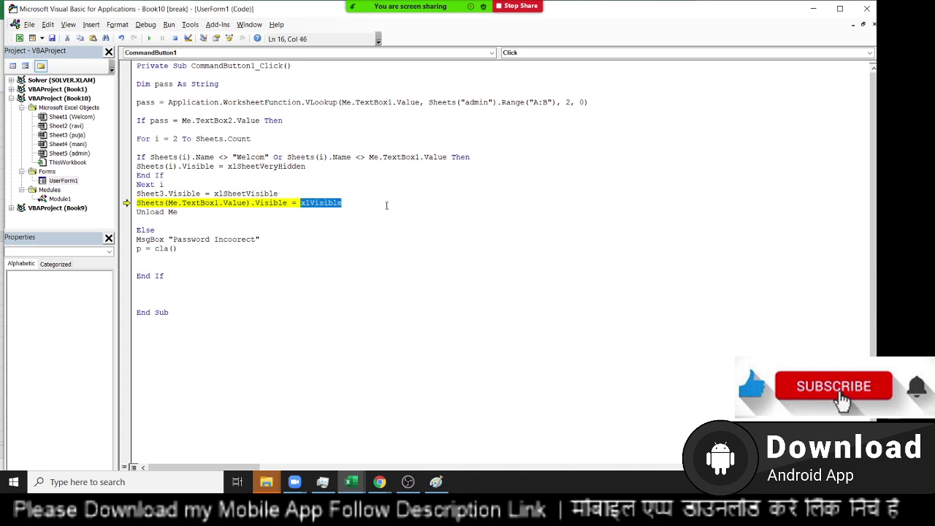
key("ctrl+v")
left_click_drag(279, 194, 136, 194)
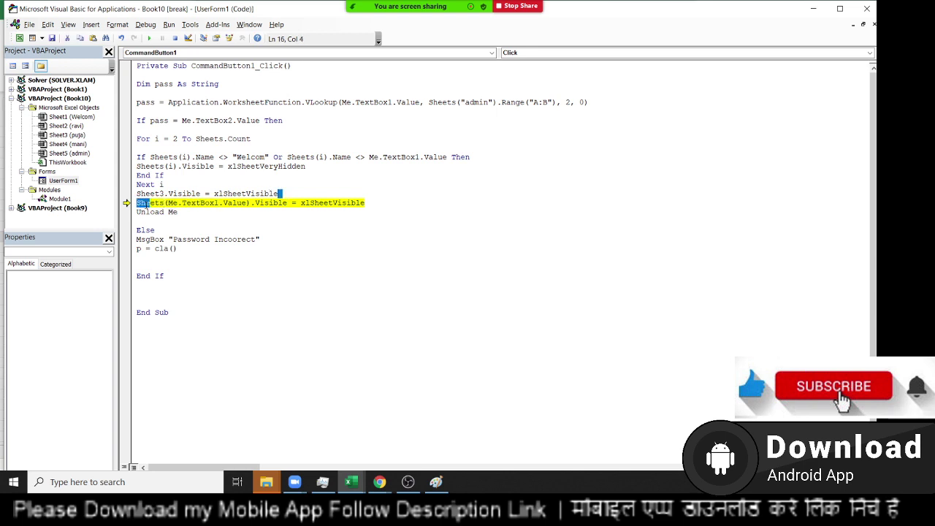
key("Delete")
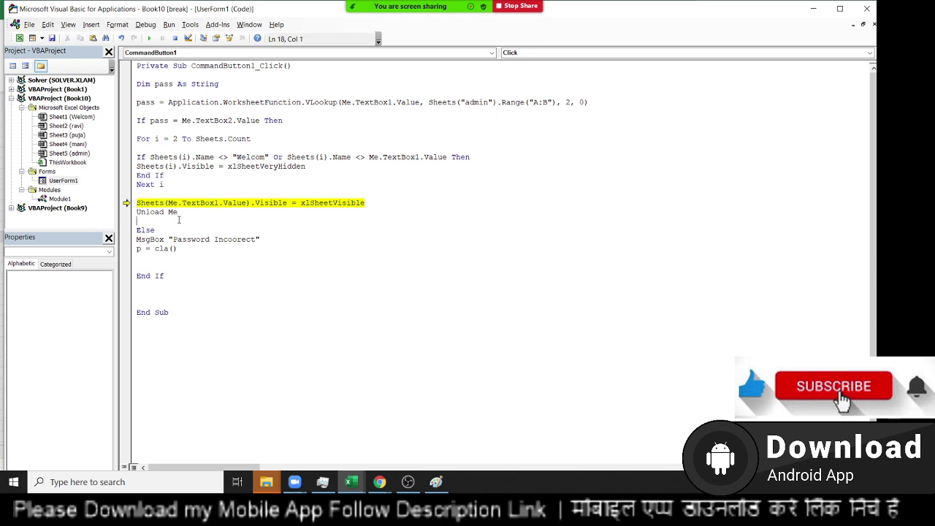
Complete the login, check the revealed user sheet, then log out from the Welcom sheet.
left_click(149, 38)
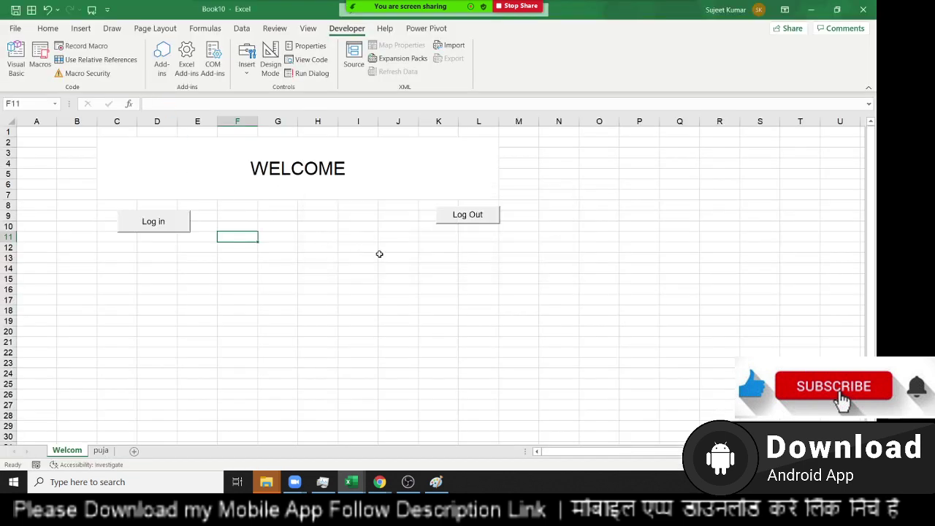
left_click(107, 454)
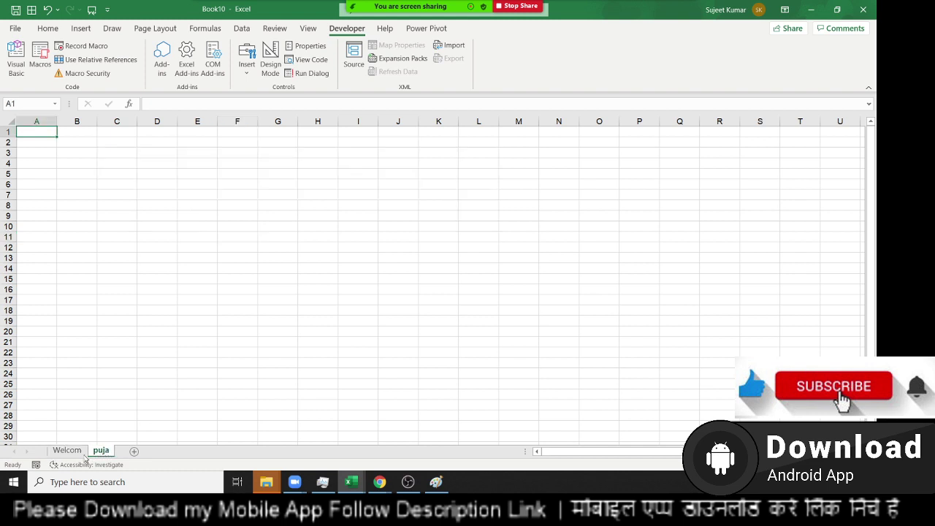
left_click(77, 452)
left_click(318, 342)
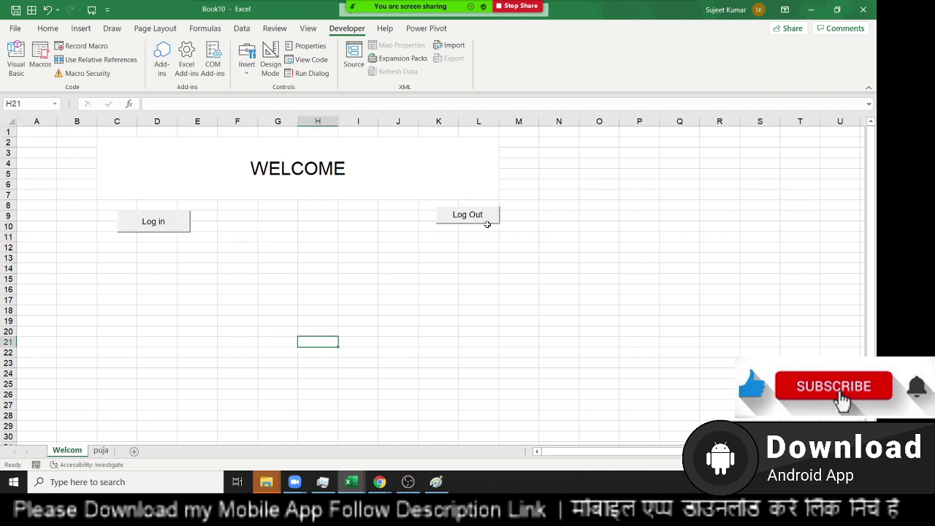
left_click(479, 219)
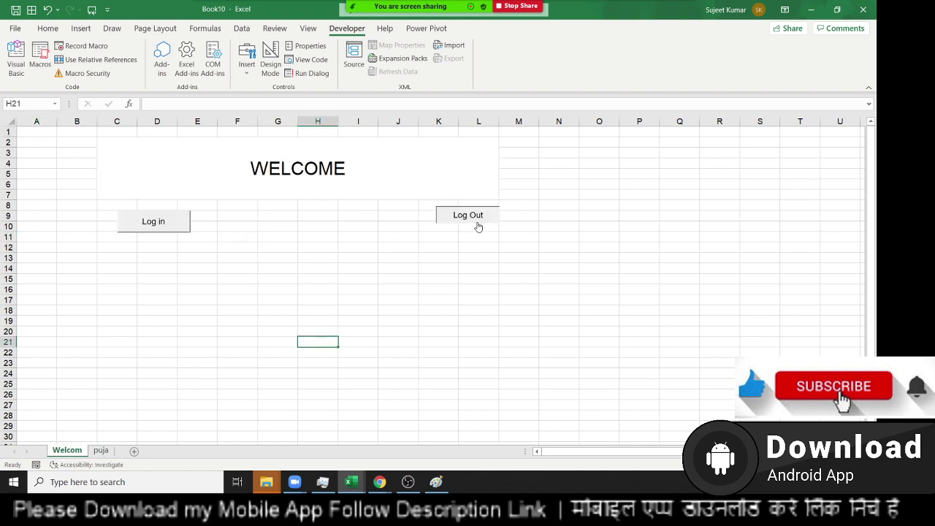
Log in again with the correct credentials and view the user's revealed sheet.
left_click(174, 231)
type("puja")
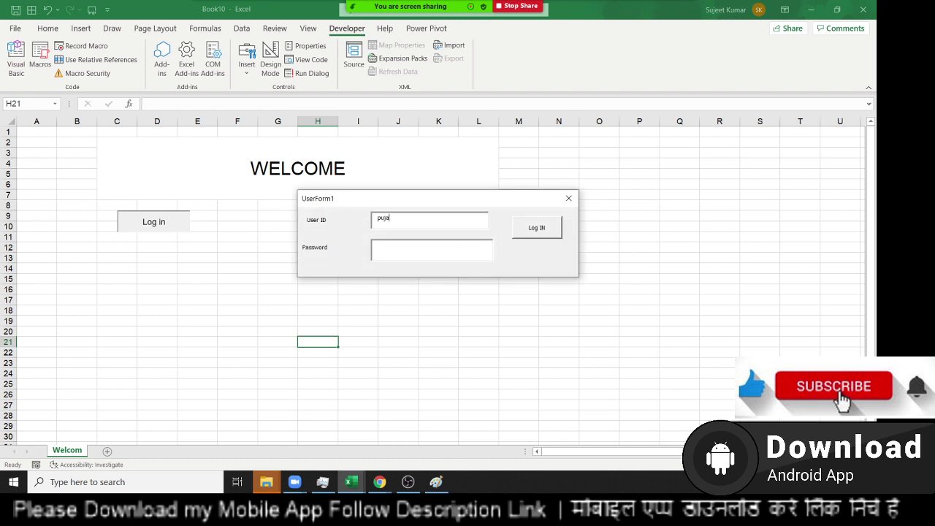
type("23")
left_click(527, 233)
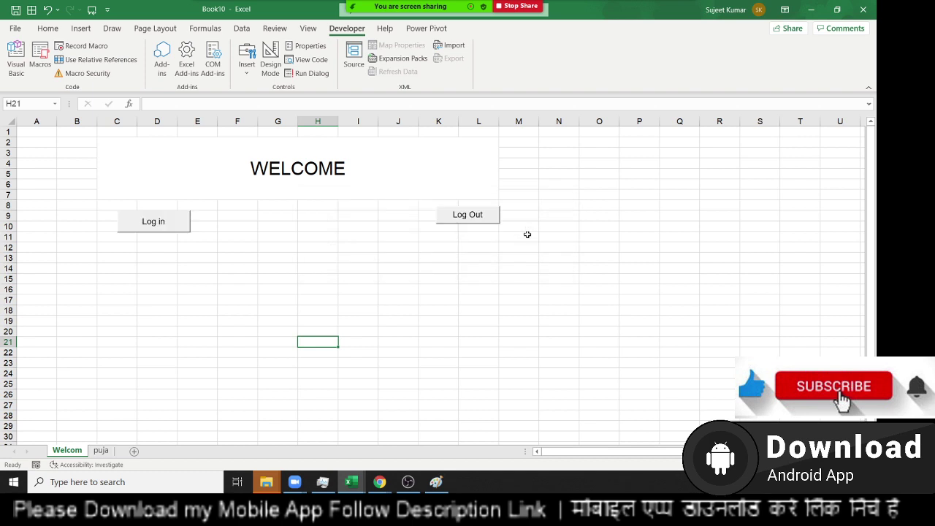
left_click(100, 450)
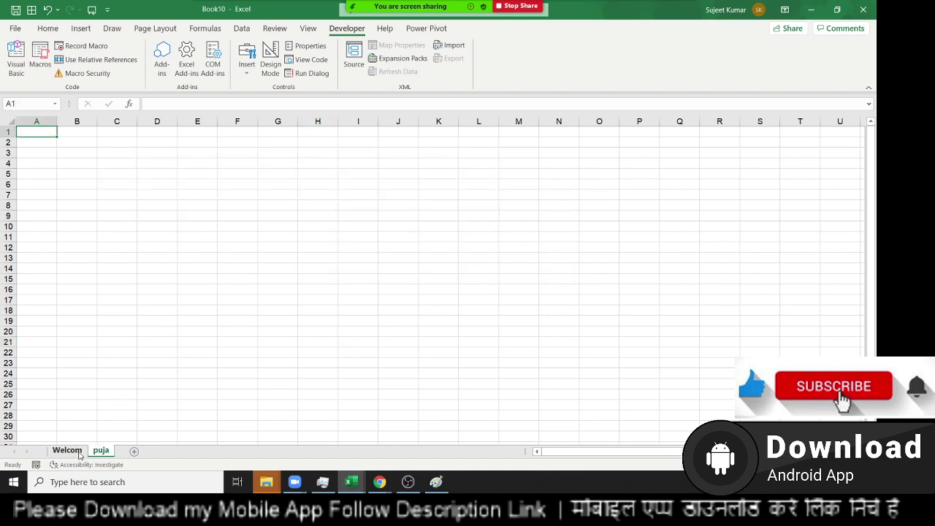
left_click(77, 451)
Try a wrong password, dismiss Password Incorrect, close the form and return to the VBA editor.
left_click(153, 227)
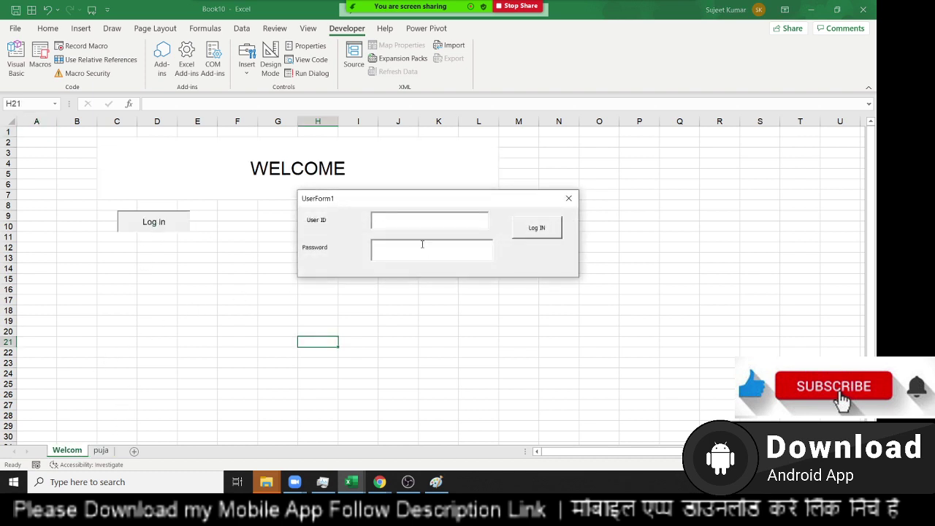
type("puja")
type("75")
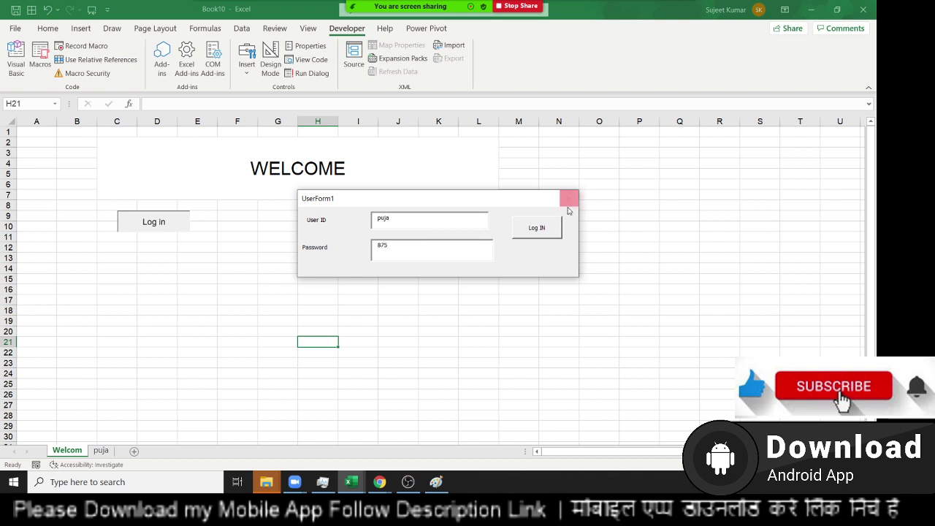
left_click(544, 233)
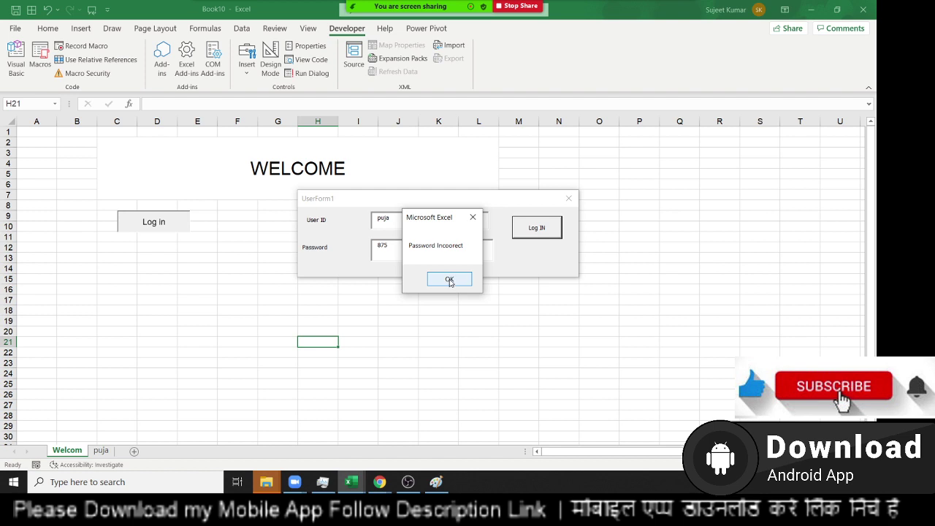
left_click(449, 280)
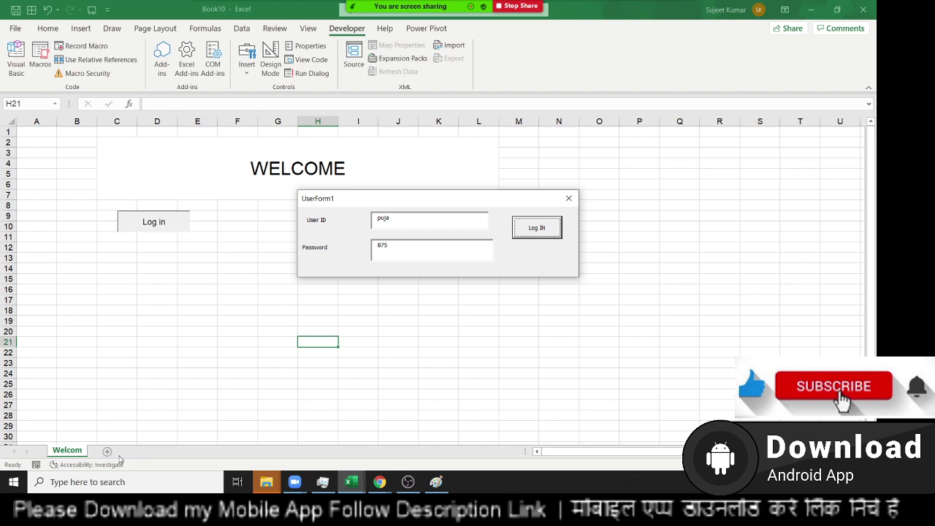
left_click(568, 199)
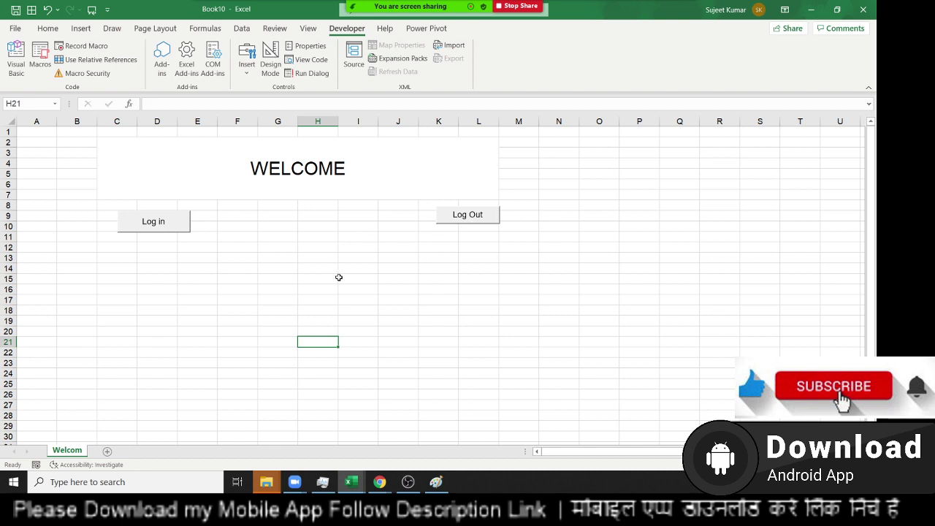
key("alt+F11")
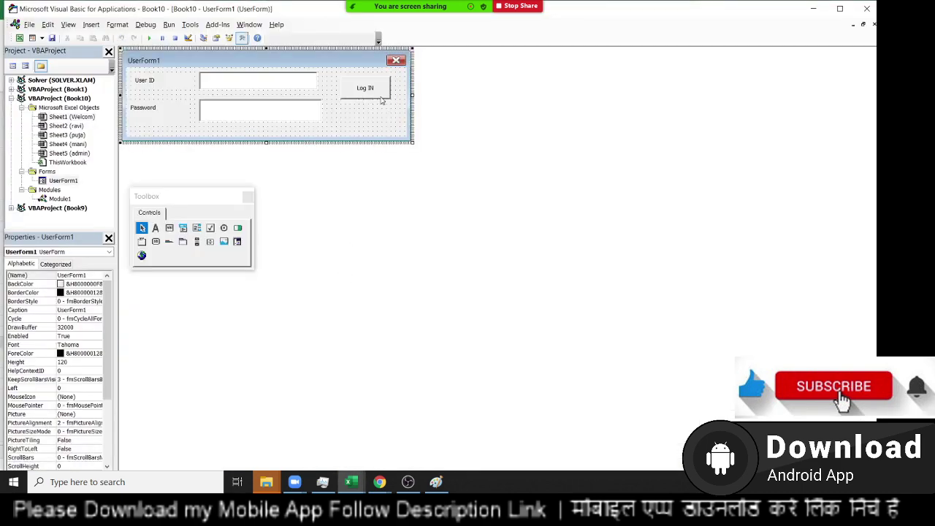
Switch to Excel and back, then open Module1's code from the Project Explorer.
key("alt+F11")
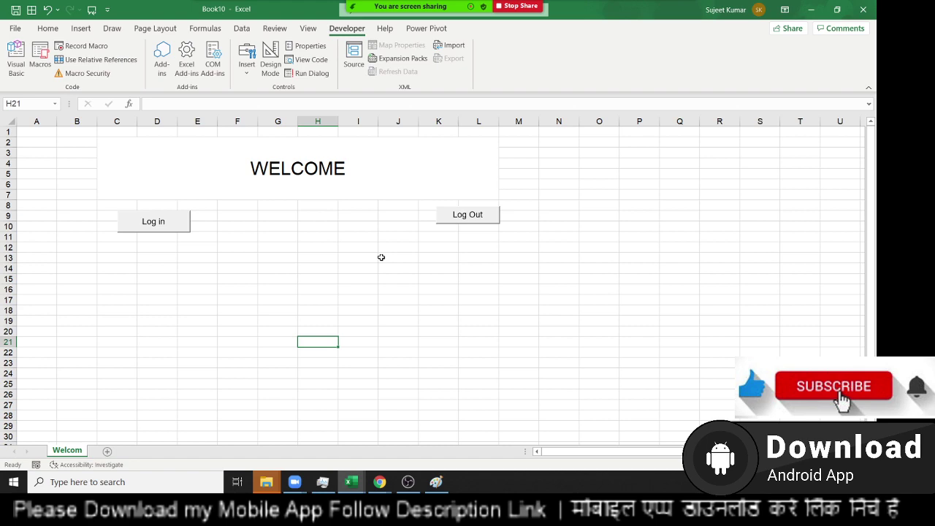
key("alt+F11")
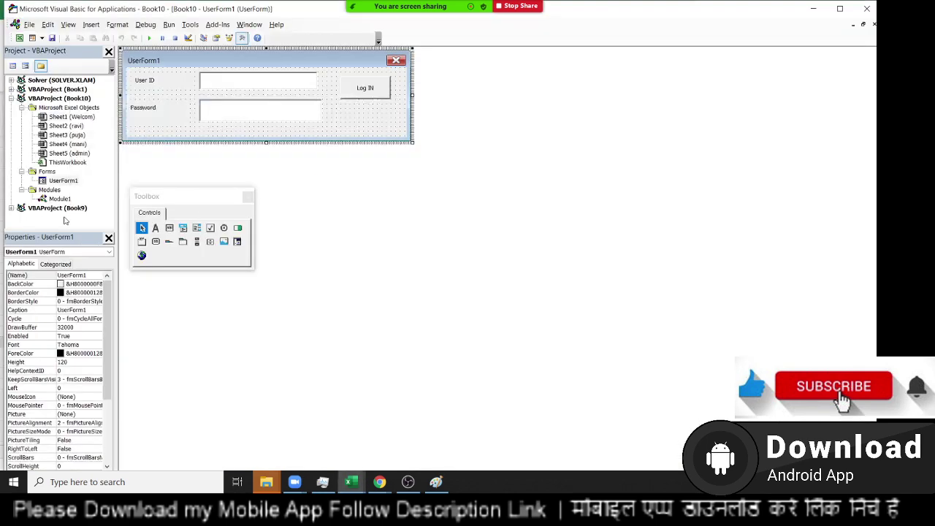
left_click(60, 199)
double_click(62, 201)
Highlight the cla function body and its Welcom sheet name, then check Excel's visible sheets.
left_click(197, 178)
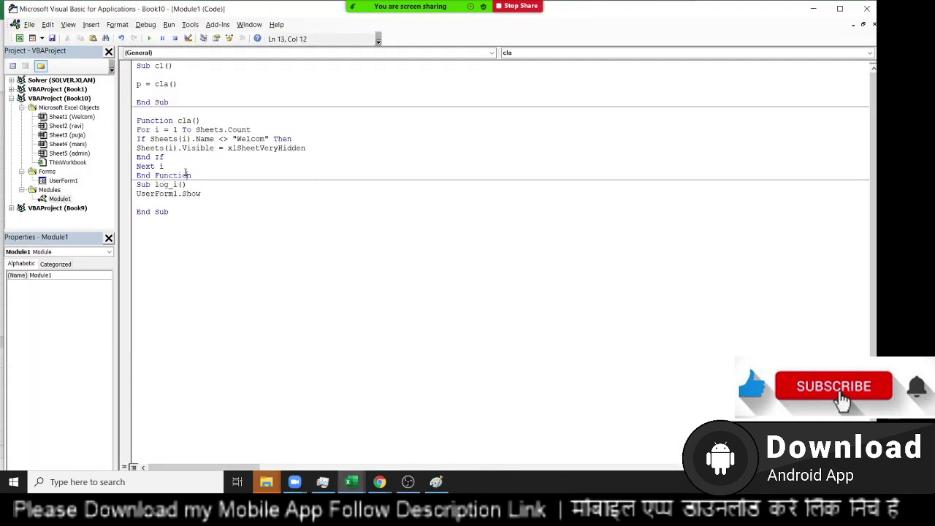
left_click_drag(209, 175, 126, 129)
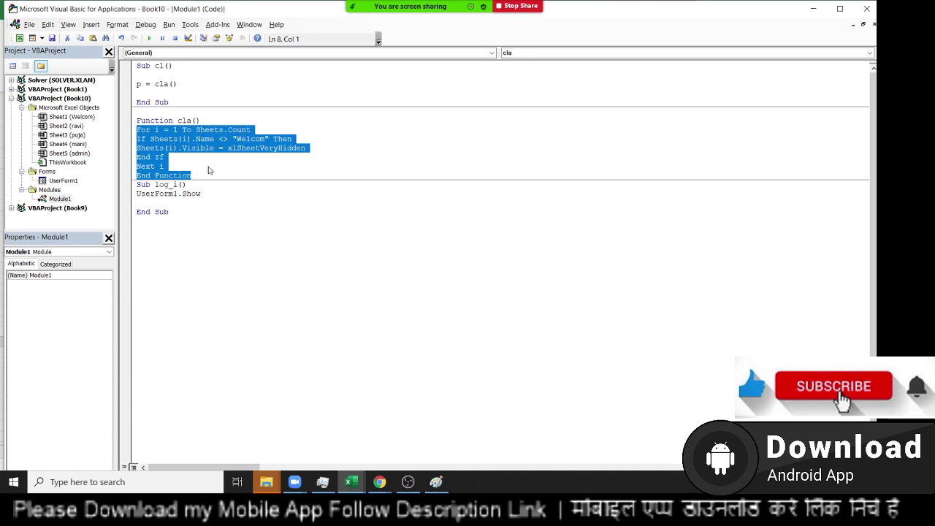
double_click(261, 140)
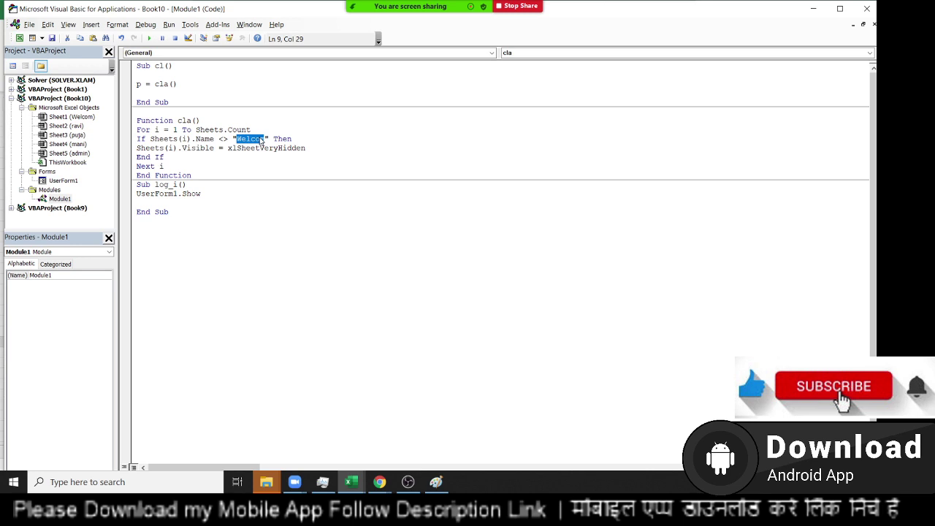
left_click_drag(213, 176, 128, 129)
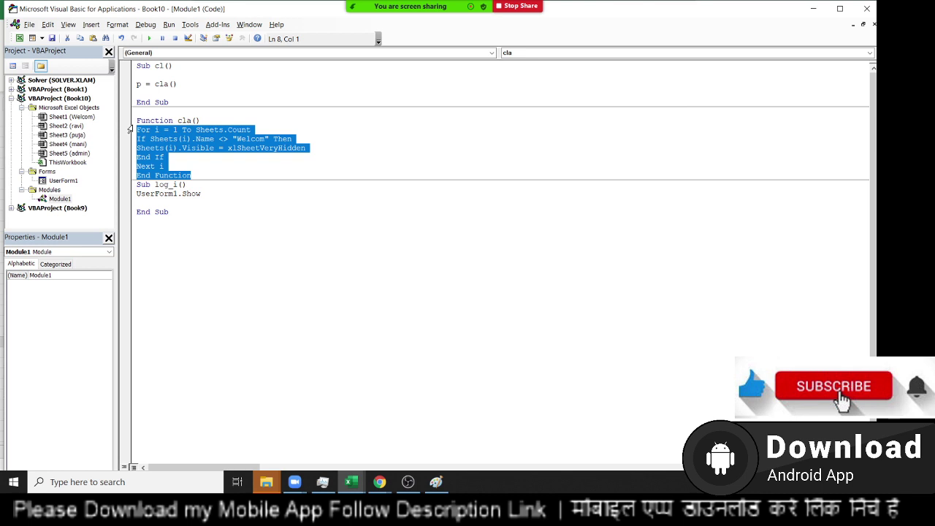
left_click(208, 165)
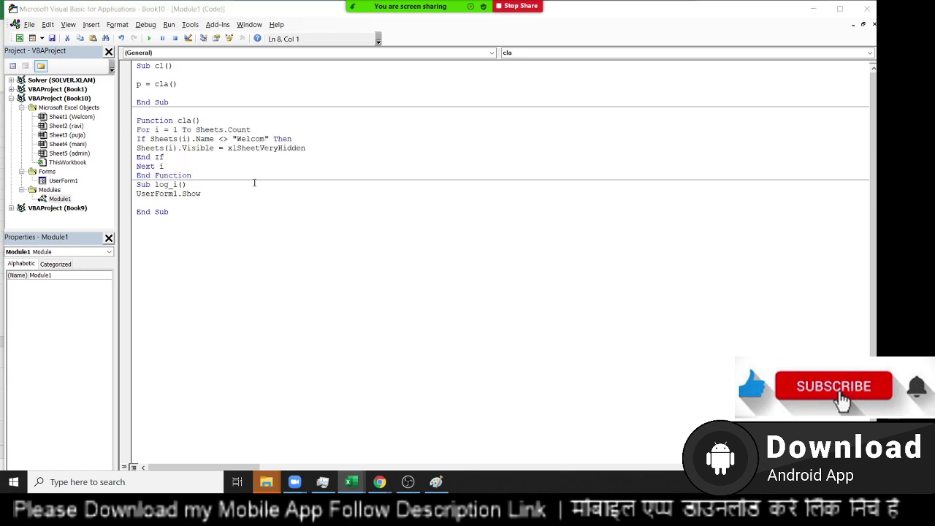
key("alt+F11")
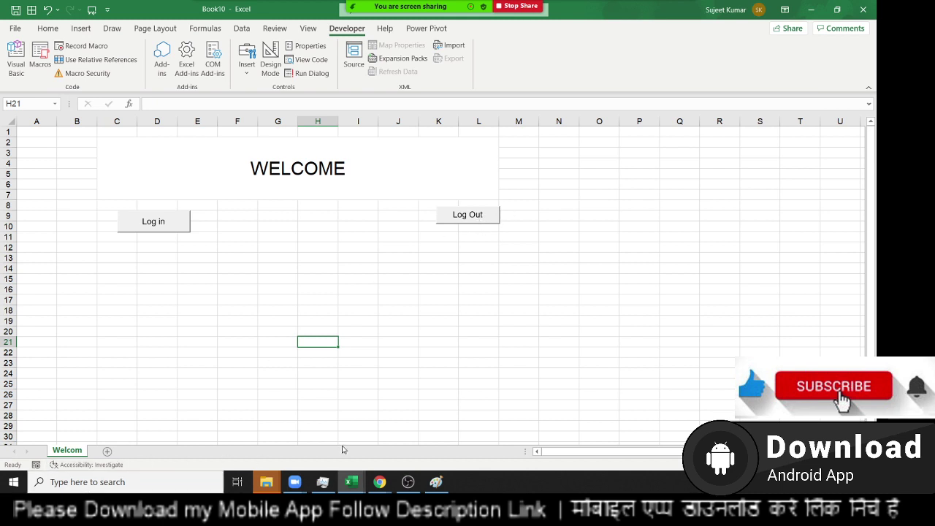
key("alt+F11")
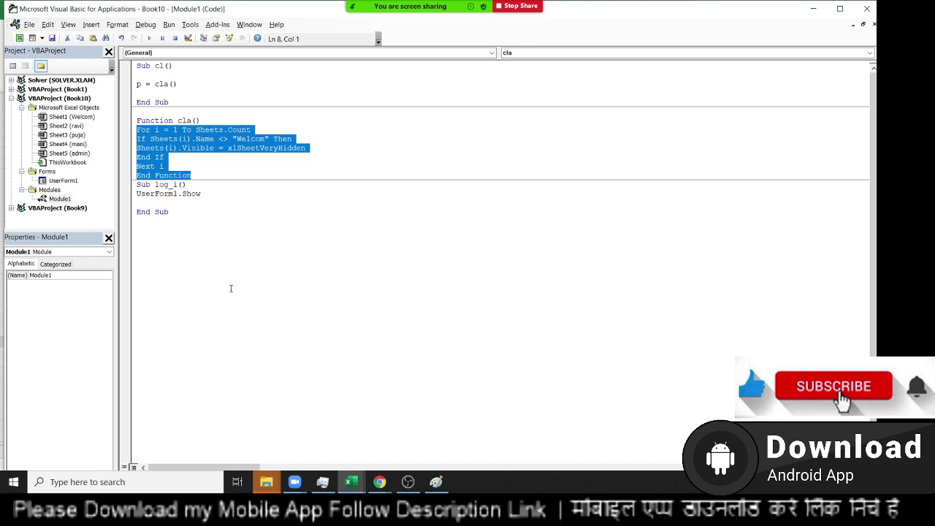
left_click(223, 274)
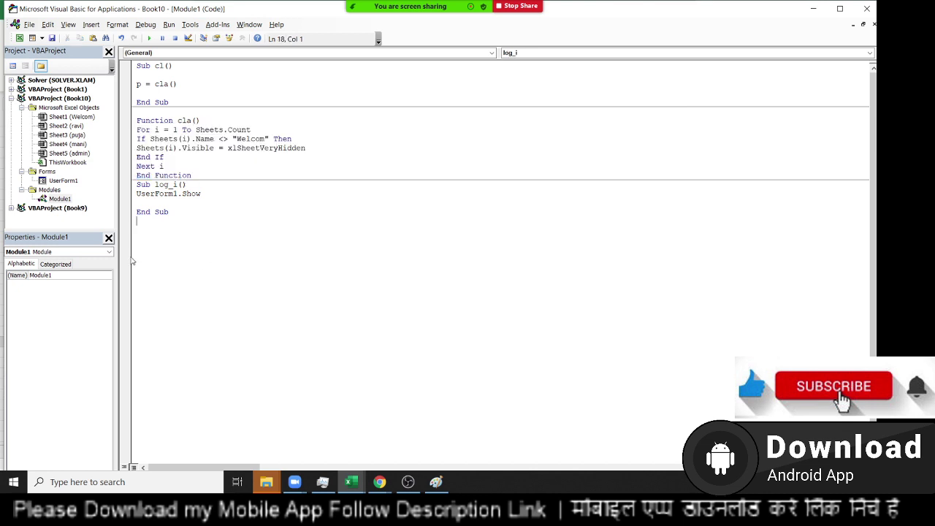
Open the Log IN button's click code and highlight the VLookup password line.
double_click(70, 181)
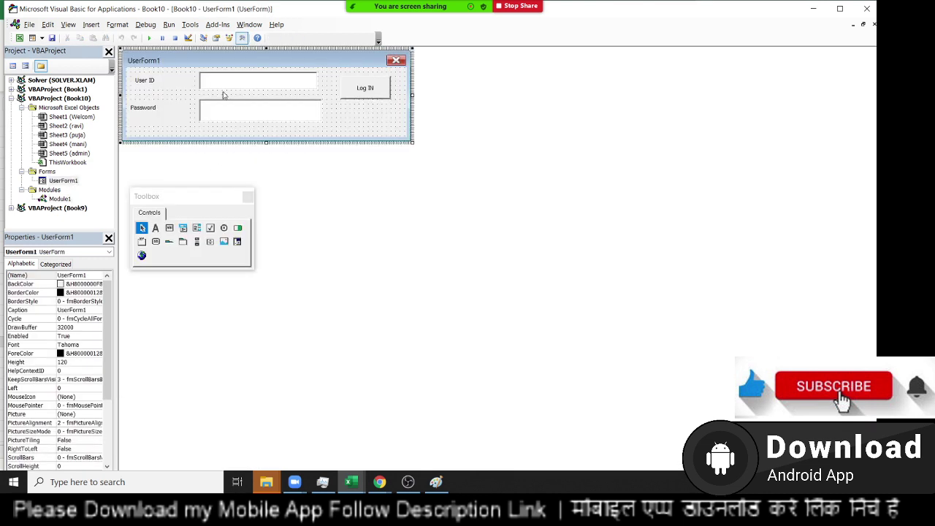
left_click(225, 84)
left_click(227, 126)
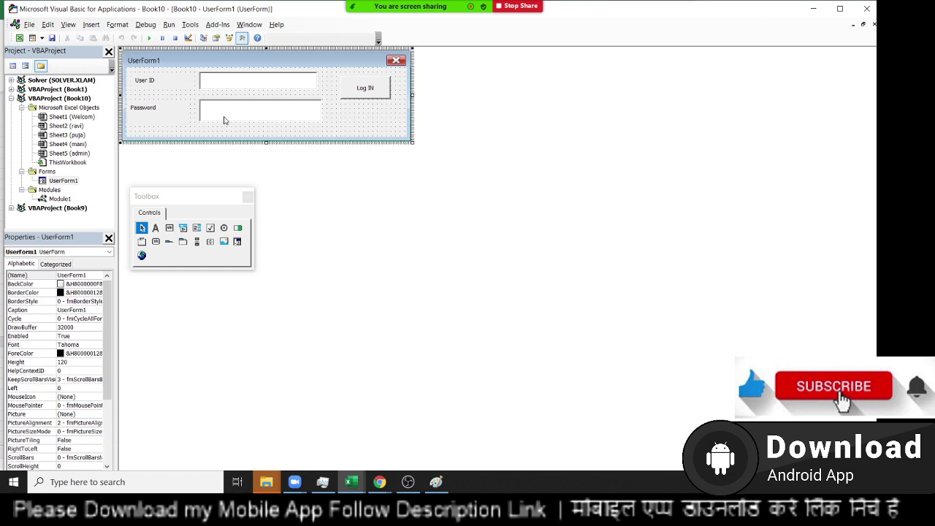
double_click(358, 95)
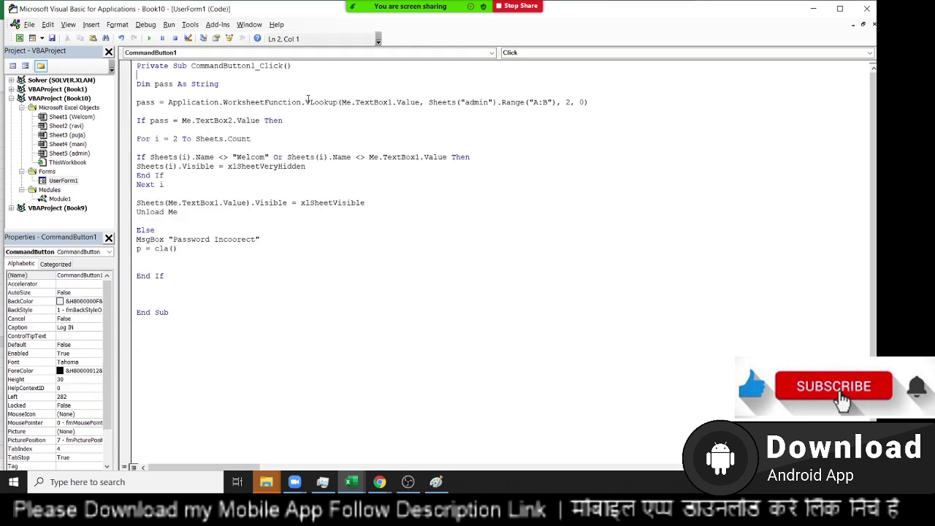
key("shift+Down")
key("Down")
key("shift+Down")
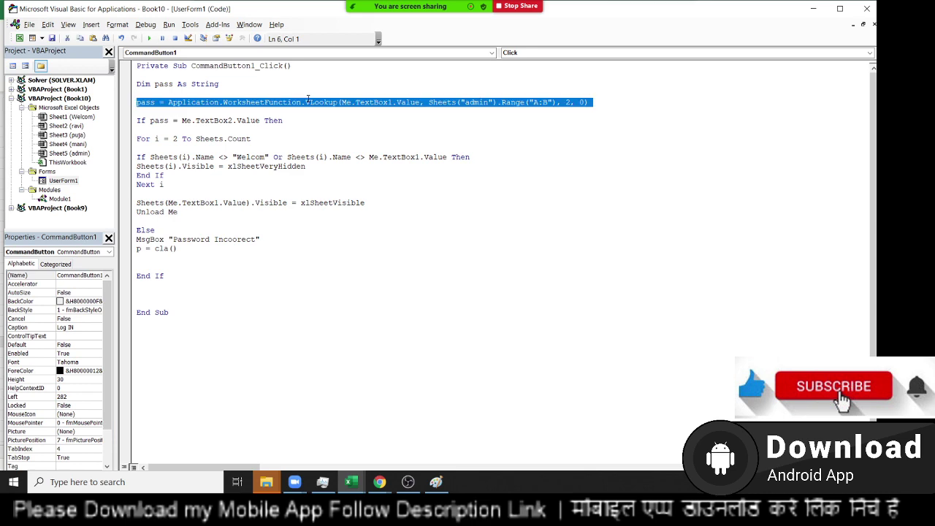
key("alt+F11")
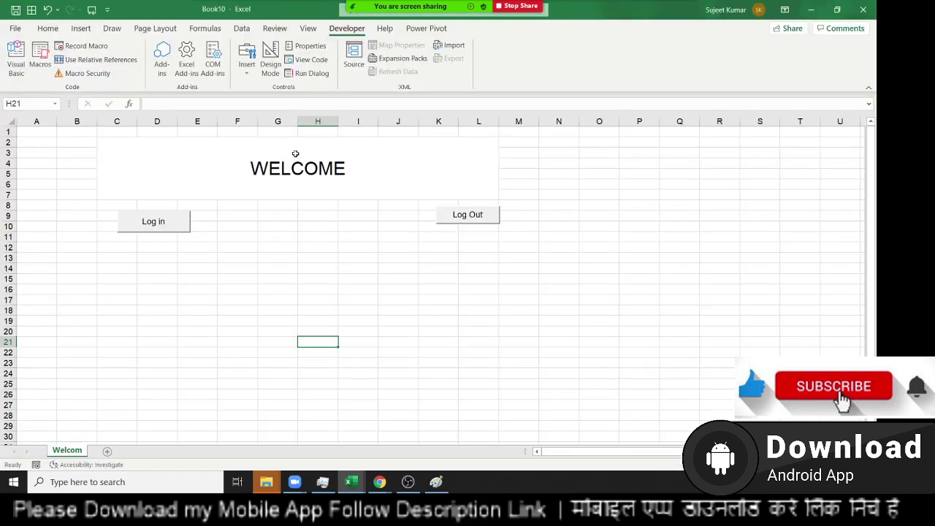
key("alt+F11")
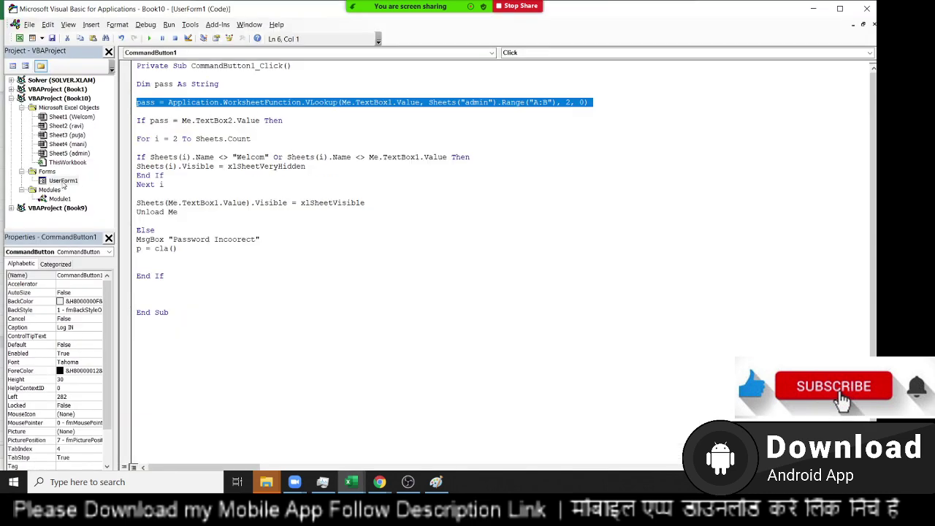
key("alt+F11")
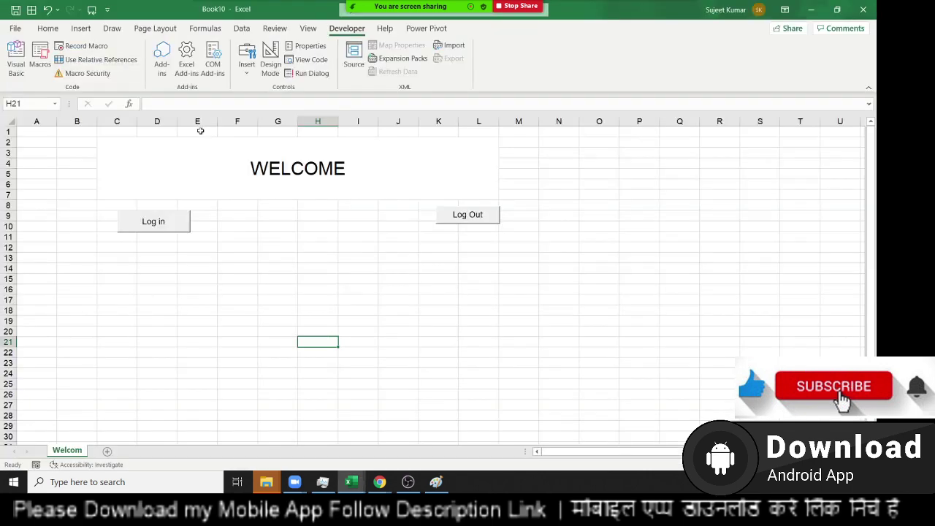
key("alt+F11")
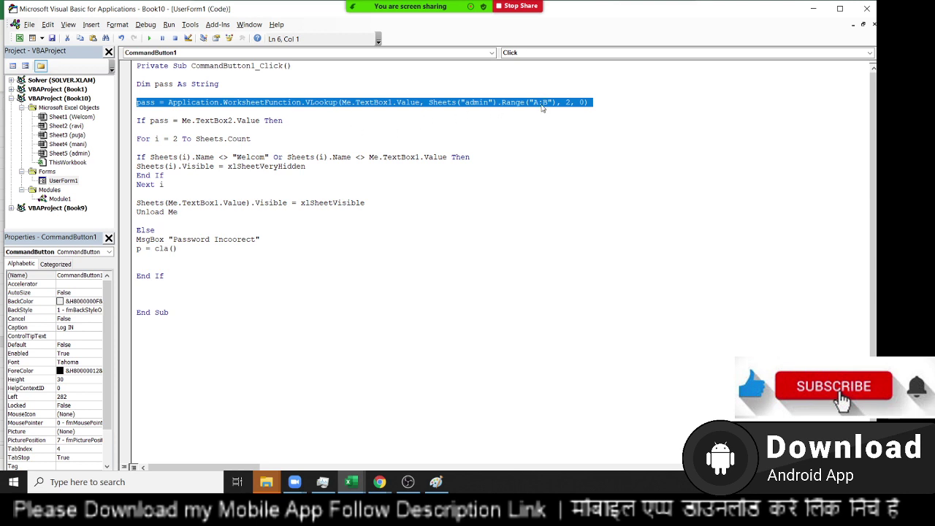
Point out the pass variable, its VLookup lookup, and the If comparison against the password box.
double_click(149, 103)
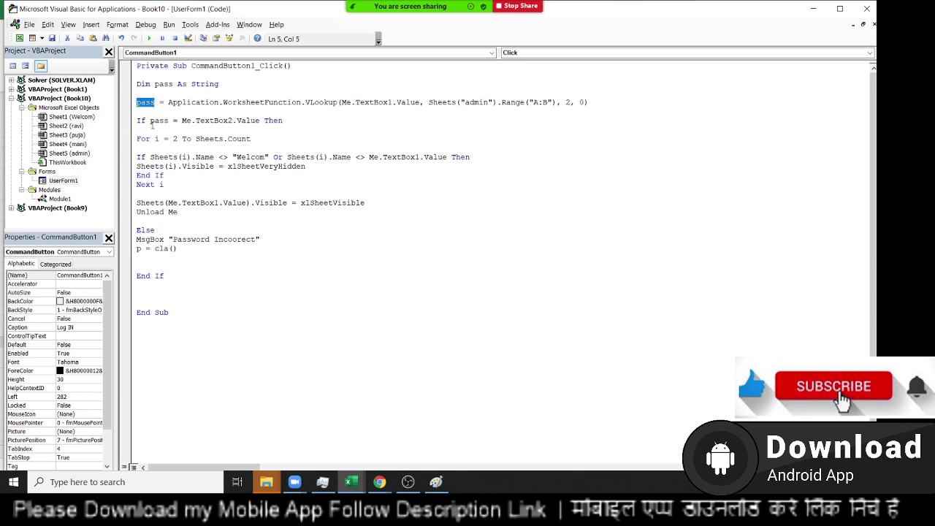
double_click(155, 121)
left_click_drag(180, 122, 259, 123)
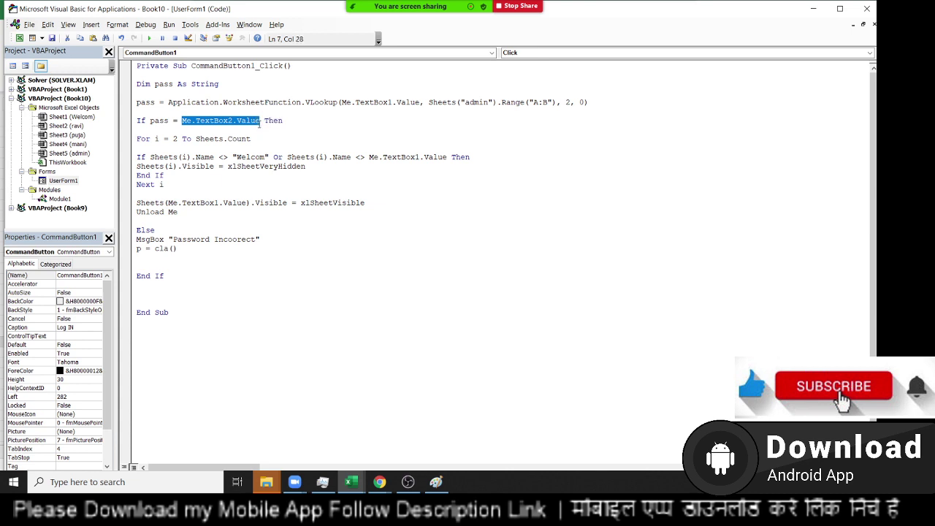
left_click(132, 107)
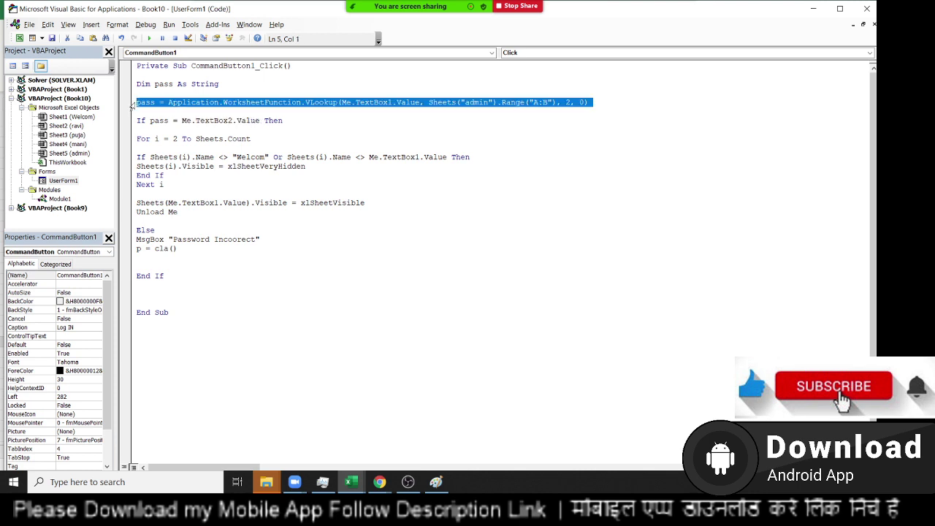
left_click(130, 124)
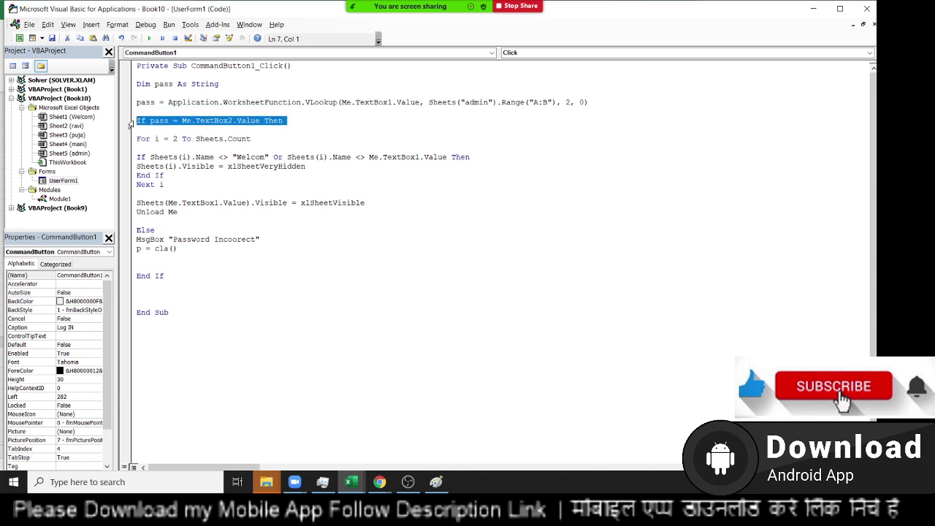
left_click(131, 108)
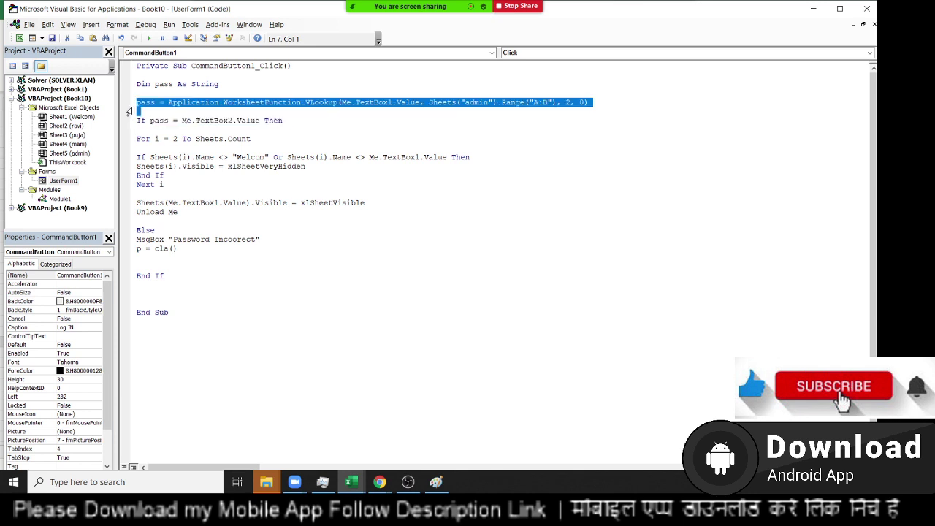
left_click(138, 124)
left_click(137, 122)
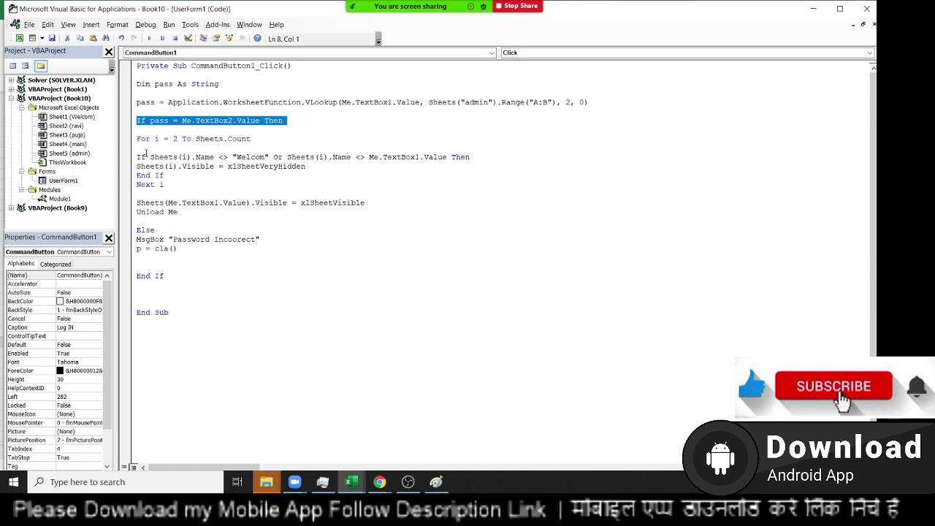
Walk through the loop from sheet 2 hiding sheets except Welcom, the reveal line and Unload Me.
double_click(174, 139)
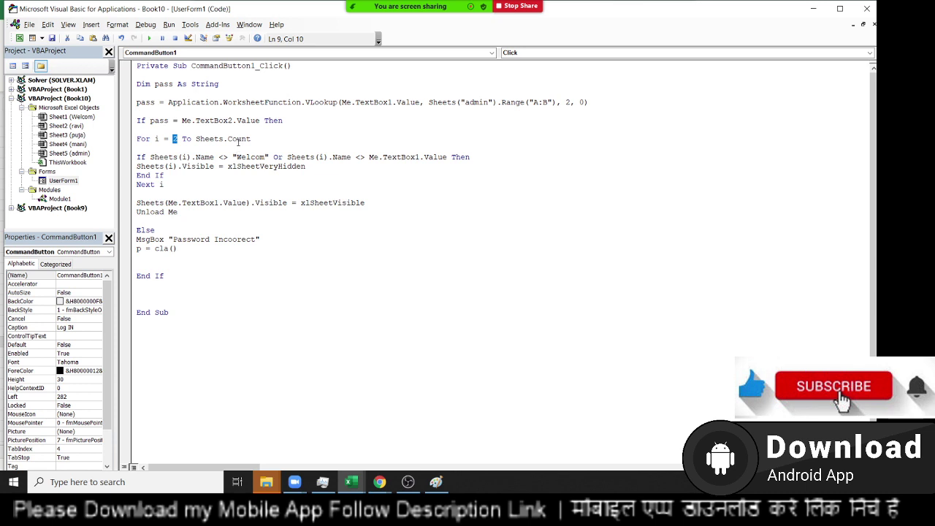
double_click(239, 158)
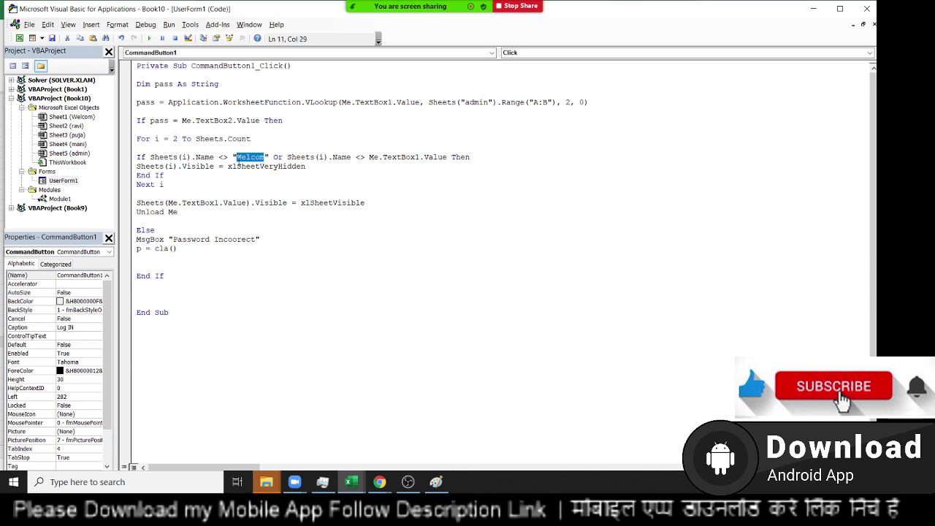
double_click(407, 159)
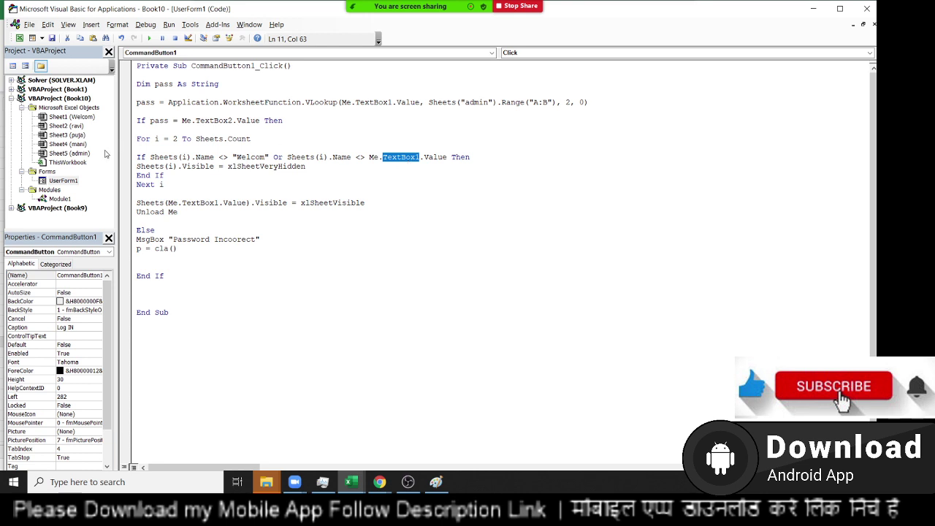
left_click_drag(137, 166, 292, 178)
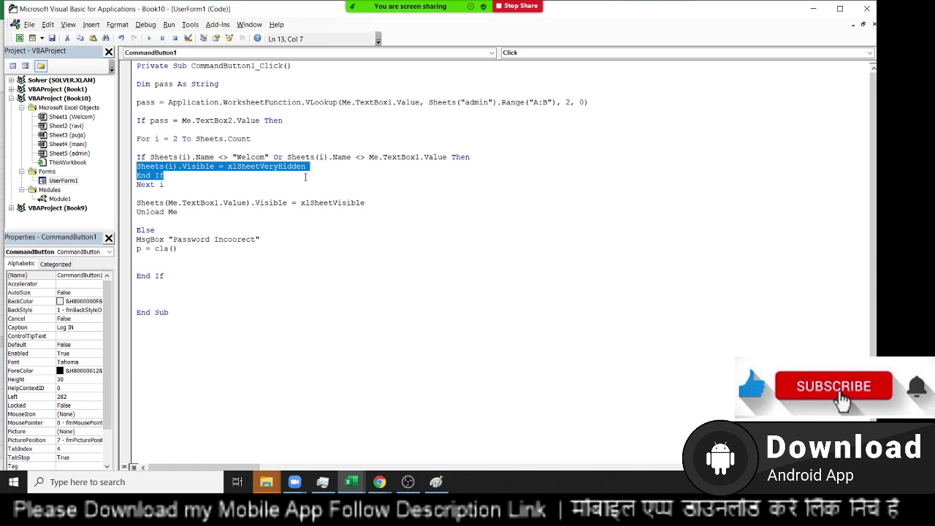
left_click(136, 203)
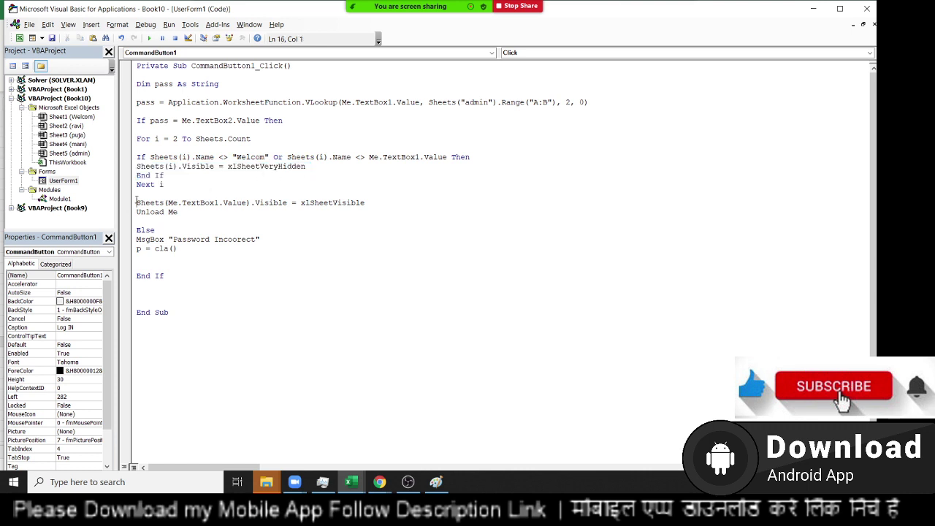
left_click_drag(136, 202, 139, 222)
left_click(138, 212)
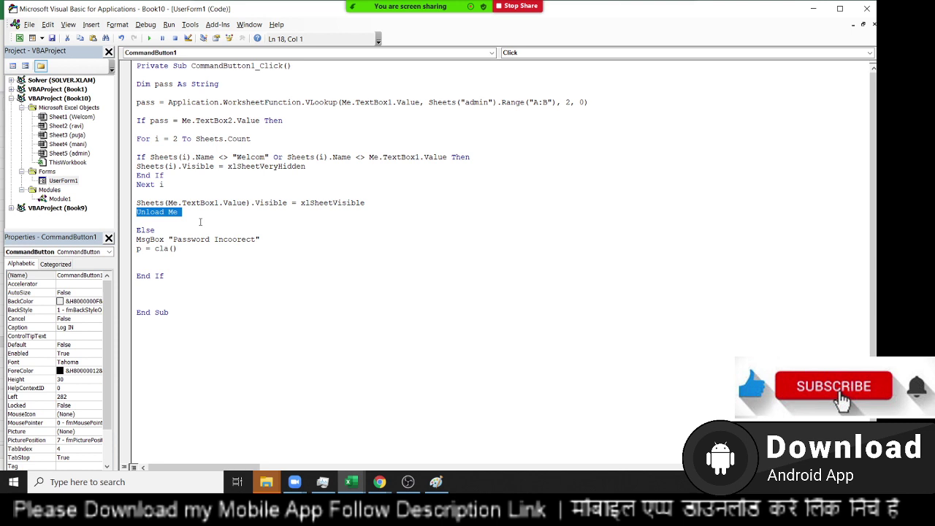
left_click(177, 265)
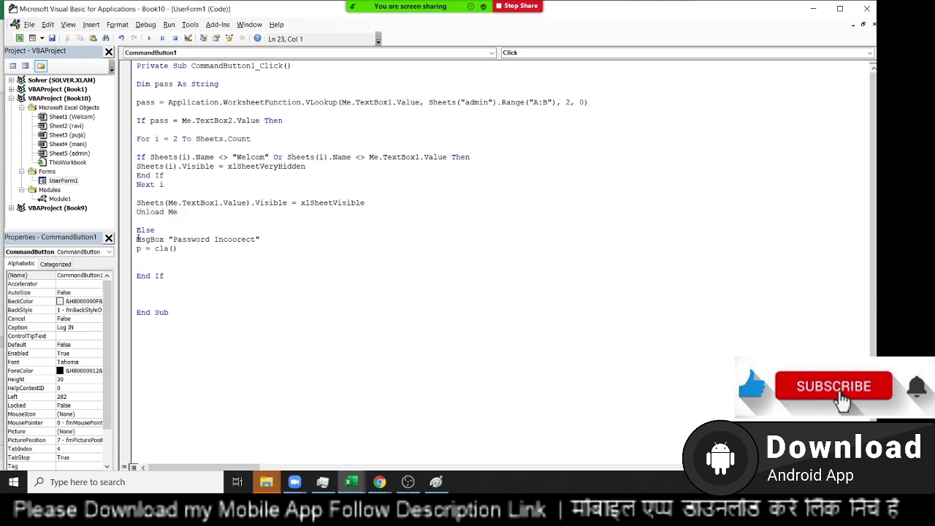
Highlight the matched-password block and the else branch's Password Incorrect message and cla() call, then show cla in Module1.
left_click_drag(142, 222, 133, 104)
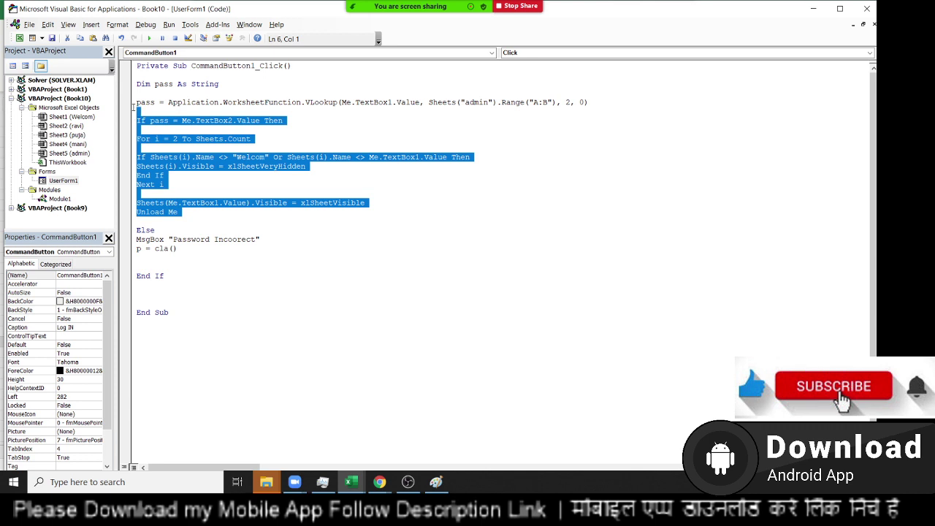
left_click(132, 241)
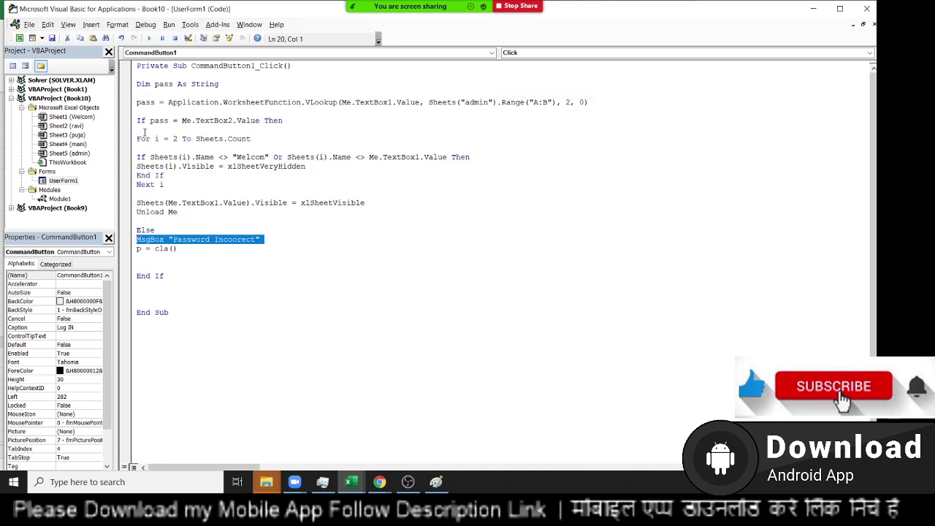
left_click_drag(137, 117, 249, 222)
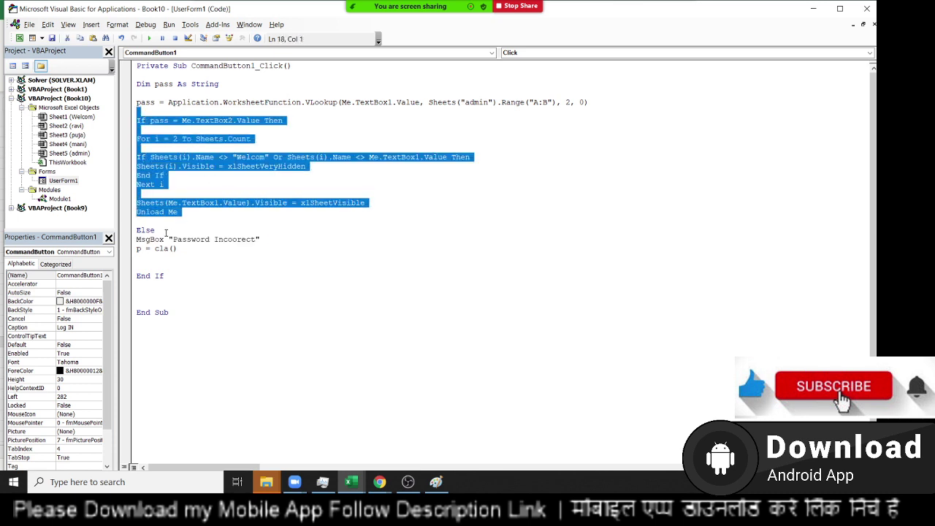
left_click_drag(137, 239, 266, 242)
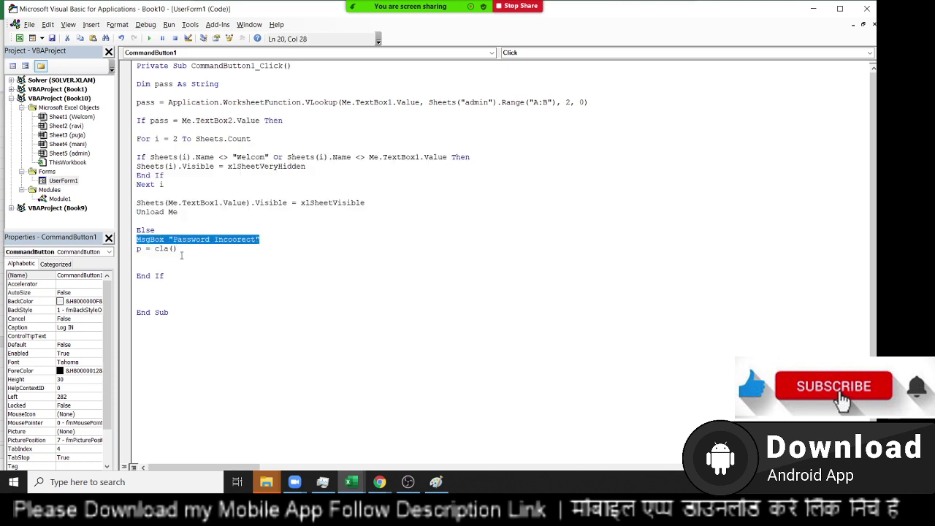
left_click_drag(178, 250, 154, 249)
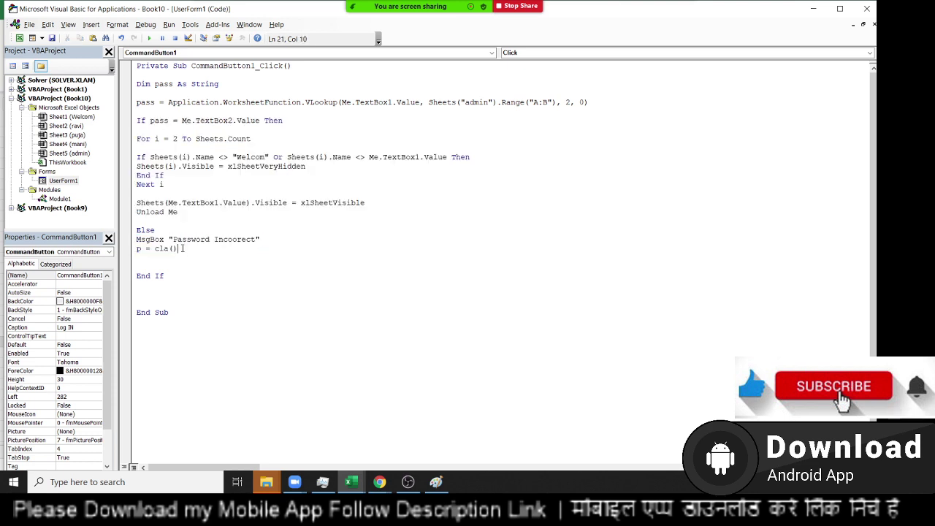
double_click(59, 199)
double_click(181, 120)
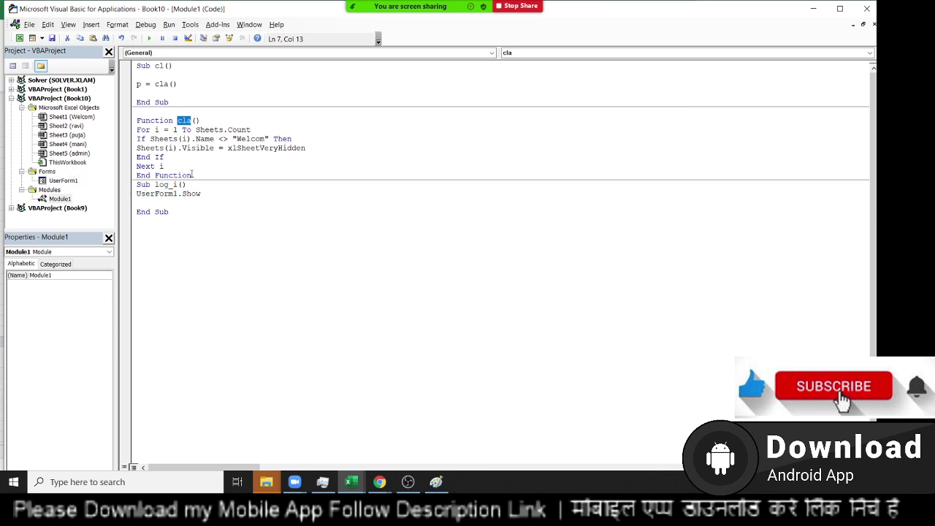
Replace the sheet-hiding loop in Workbook_BeforeClose with p = cla().
left_click_drag(193, 175, 150, 138)
left_click(154, 77)
double_click(66, 162)
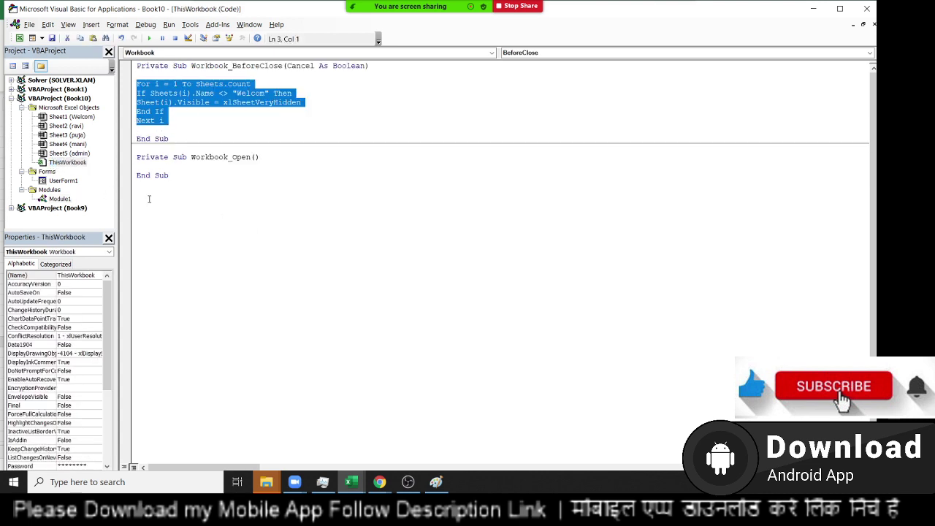
left_click(176, 131)
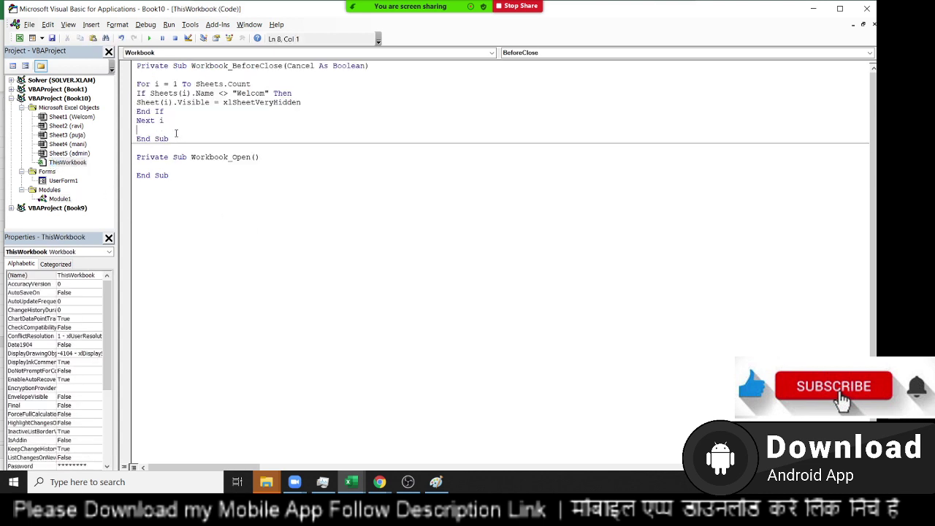
left_click_drag(168, 122, 135, 82)
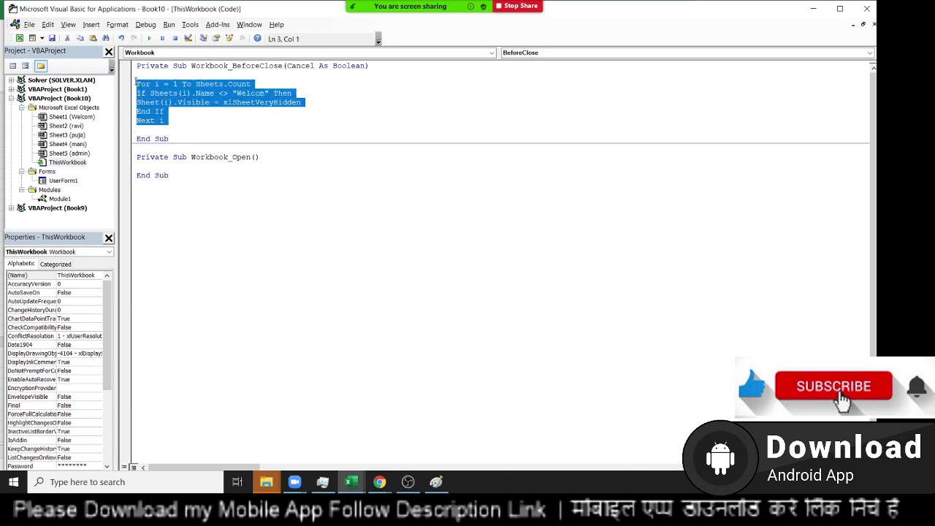
type("p")
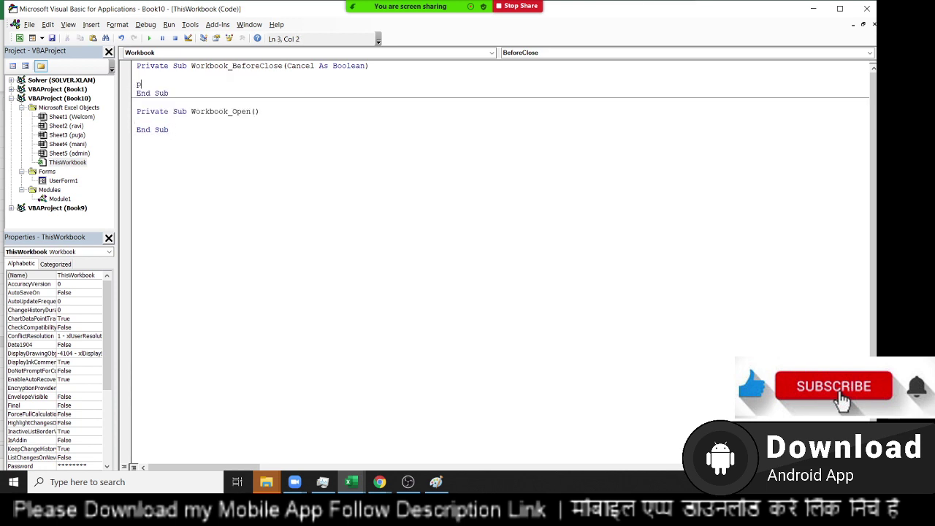
type("=cla()")
left_click(195, 131)
Add a p = cla() line to Workbook_Open and switch back to Excel.
left_click(190, 121)
key("Return")
type("p")
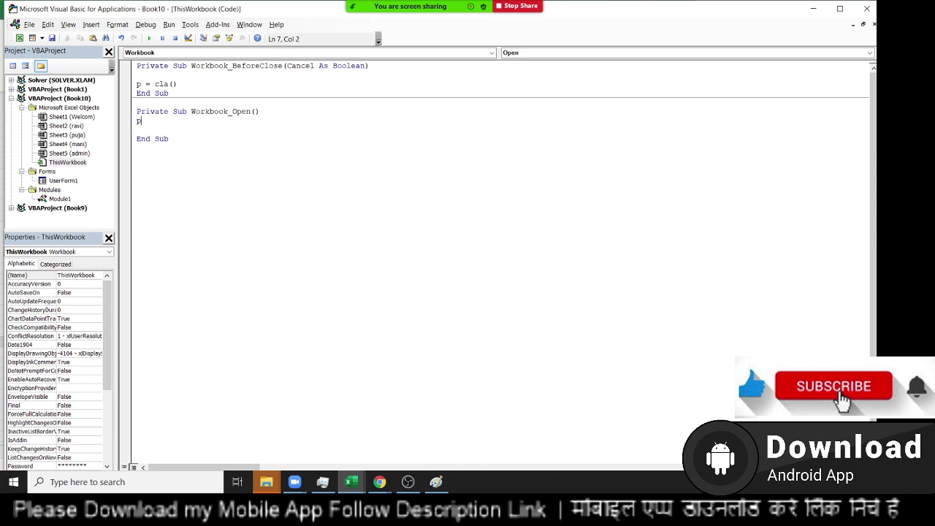
type("=cla")
type("(")
key("Down")
left_click(197, 76)
key("alt+F11")
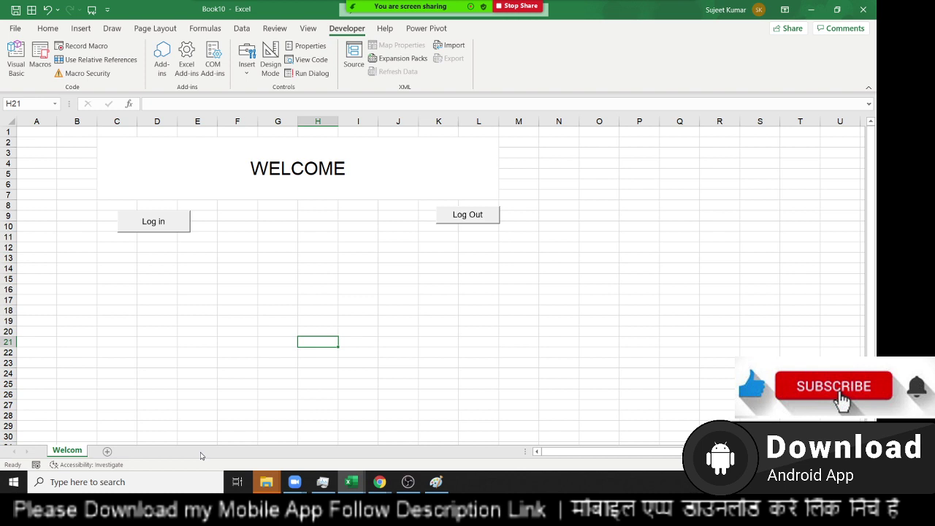
Add UserForm1.Show after p = cla() in Workbook_Open, then close the VBA editor.
key("alt+F11")
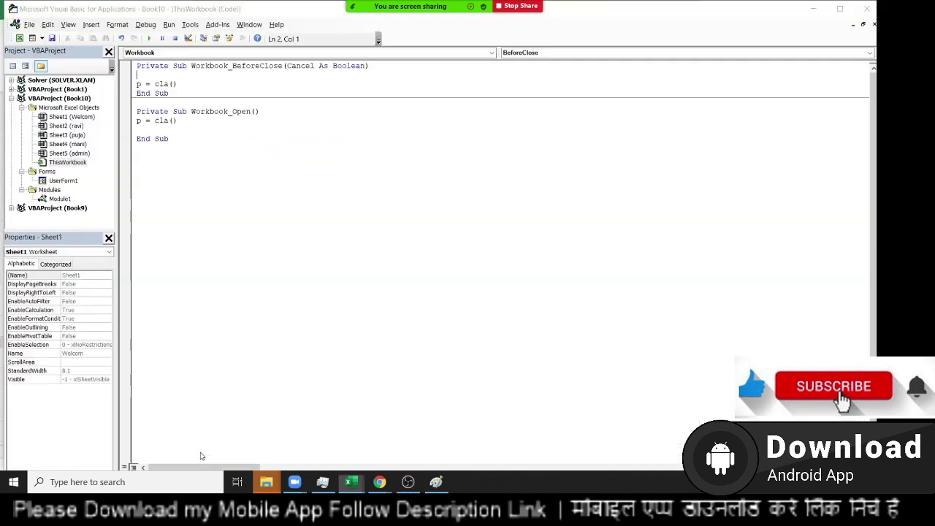
key("Down")
key("Down")
key("Down")
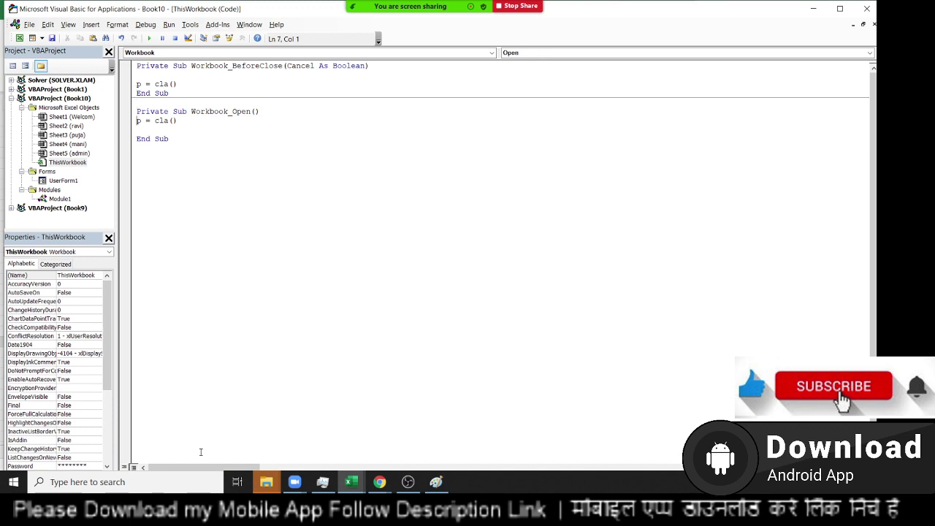
key("shift+Down")
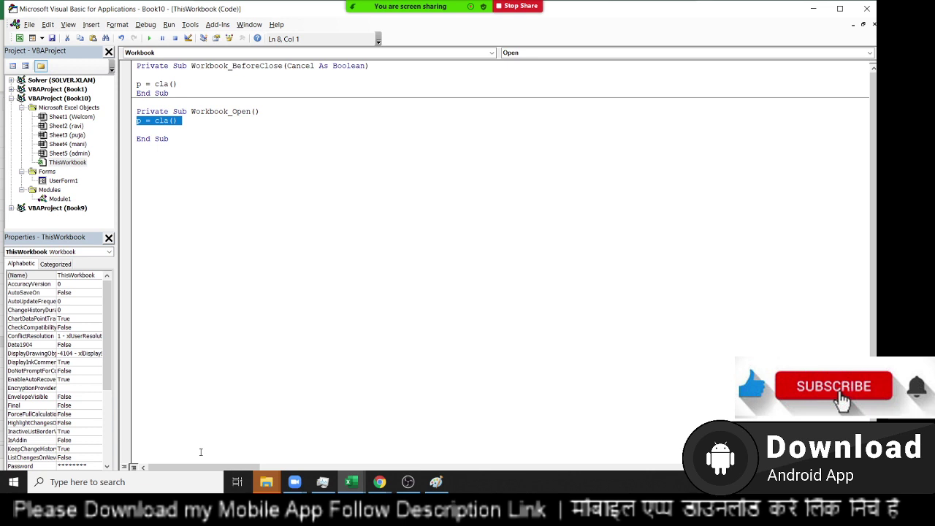
key("Right")
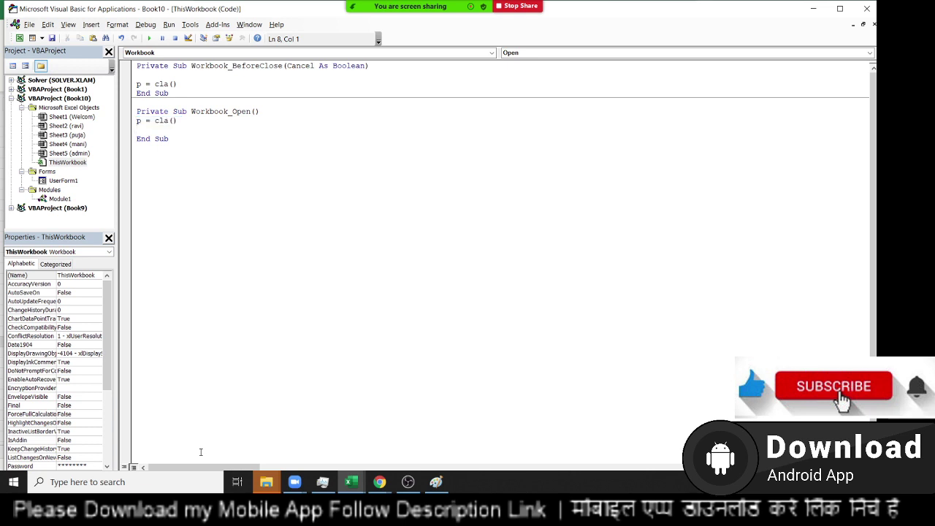
type("userf")
key("BackSpace")
type("form1.")
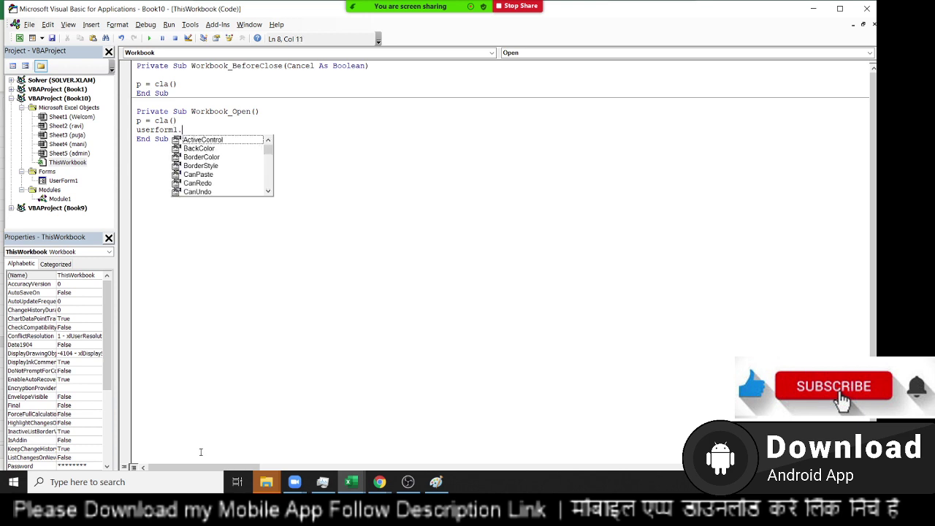
type("sh")
key("Tab")
left_click(200, 452)
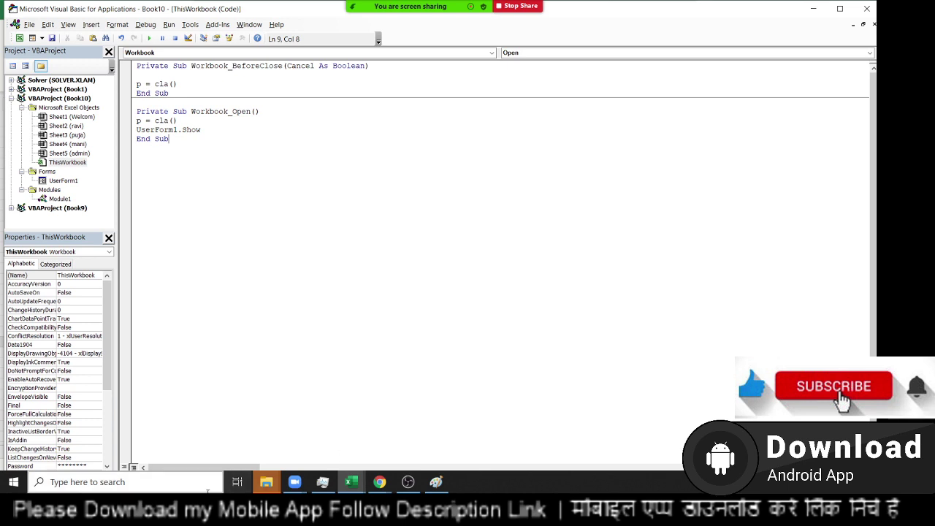
left_click(191, 130)
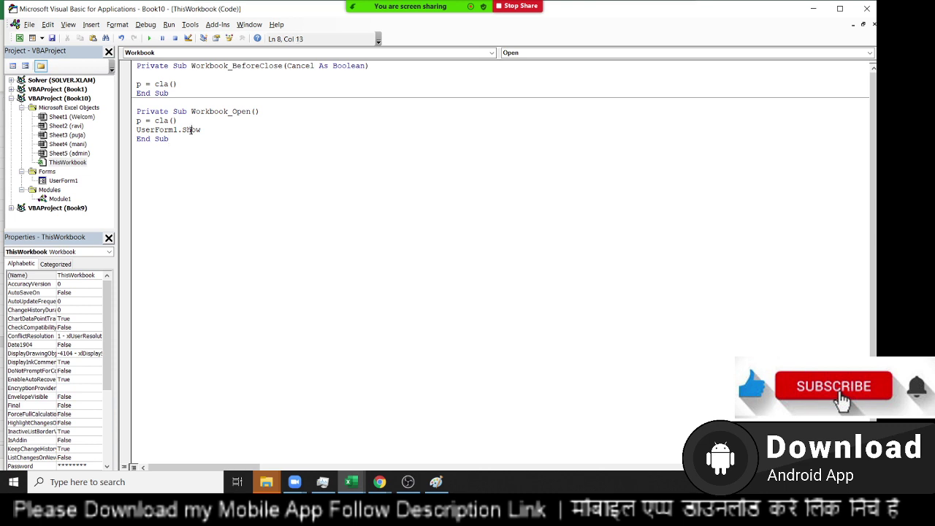
left_click(867, 9)
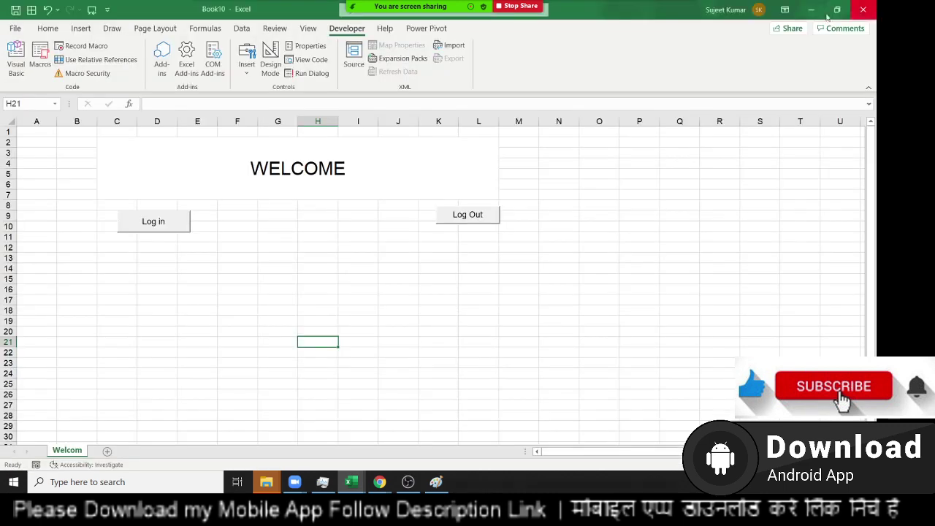
Save the workbook under the name Login in the Downloads folder.
left_click(16, 10)
left_click(362, 254)
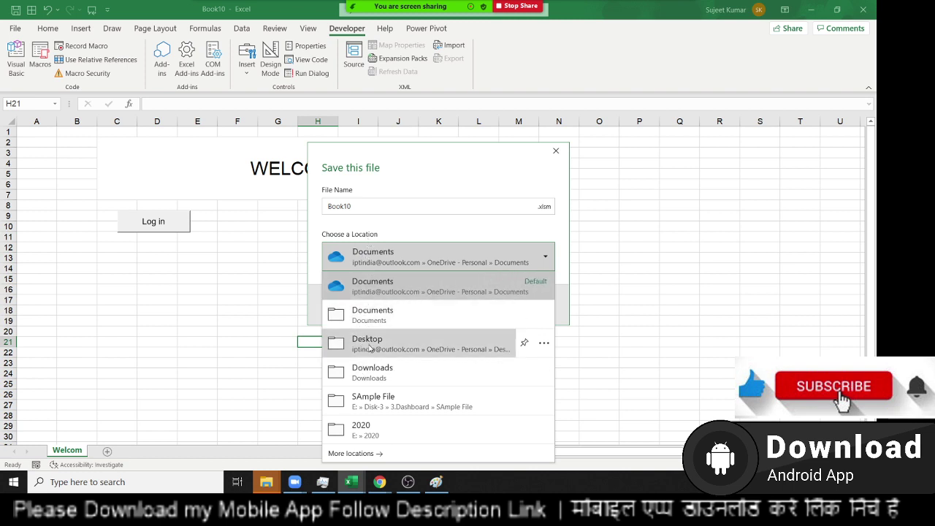
left_click(367, 342)
left_click(340, 207)
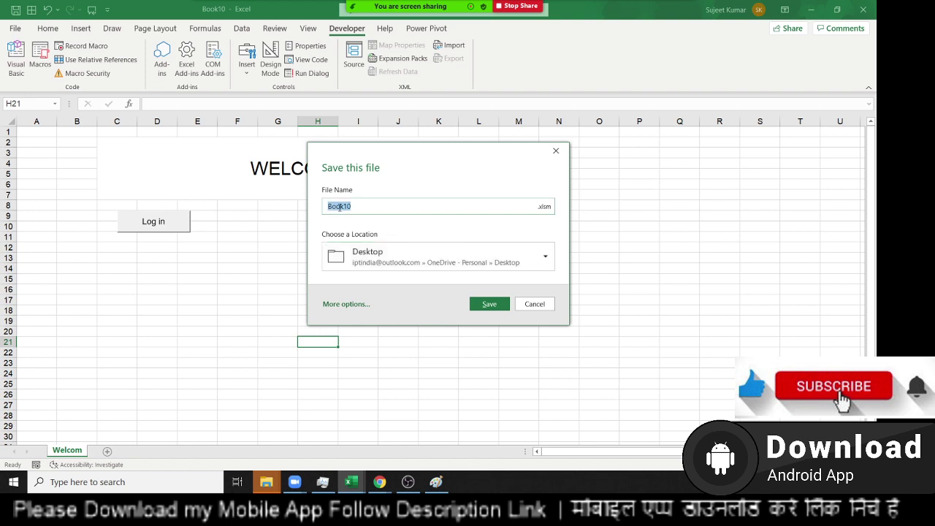
type("Log")
type("in")
left_click(411, 245)
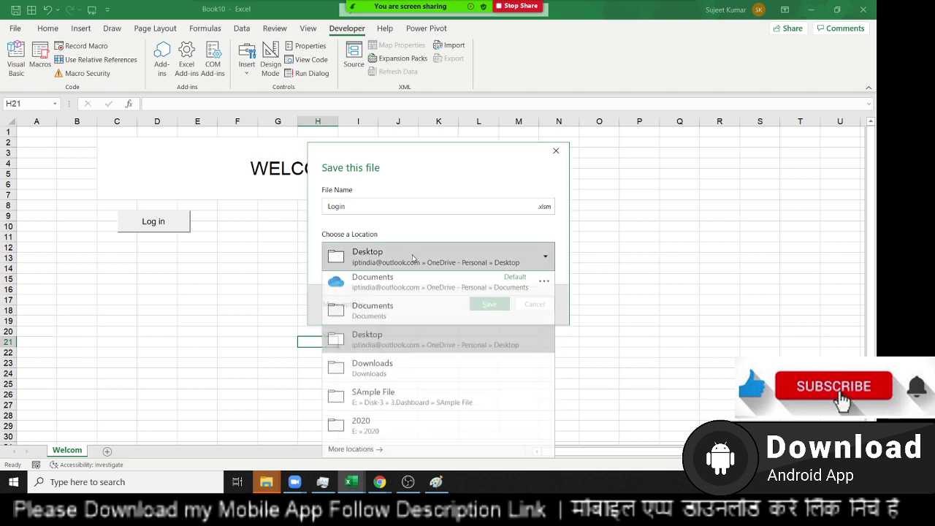
left_click(397, 371)
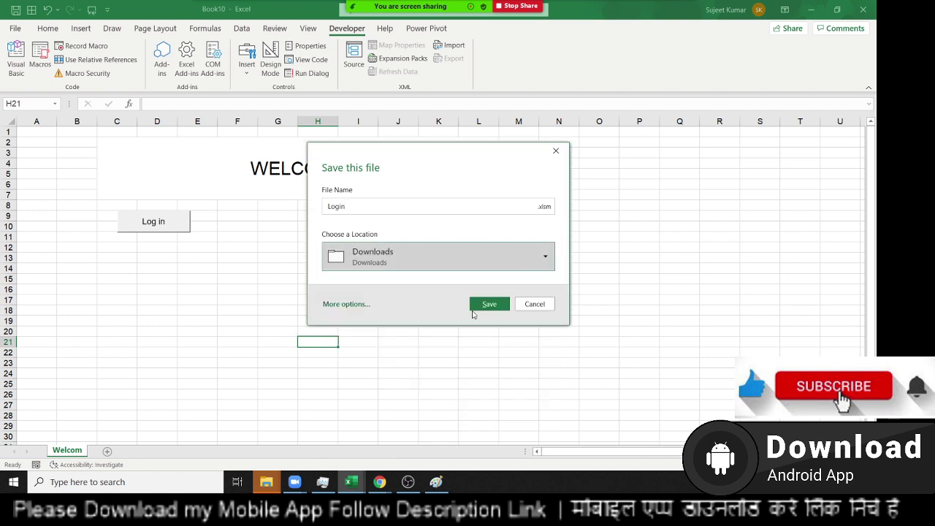
left_click(477, 306)
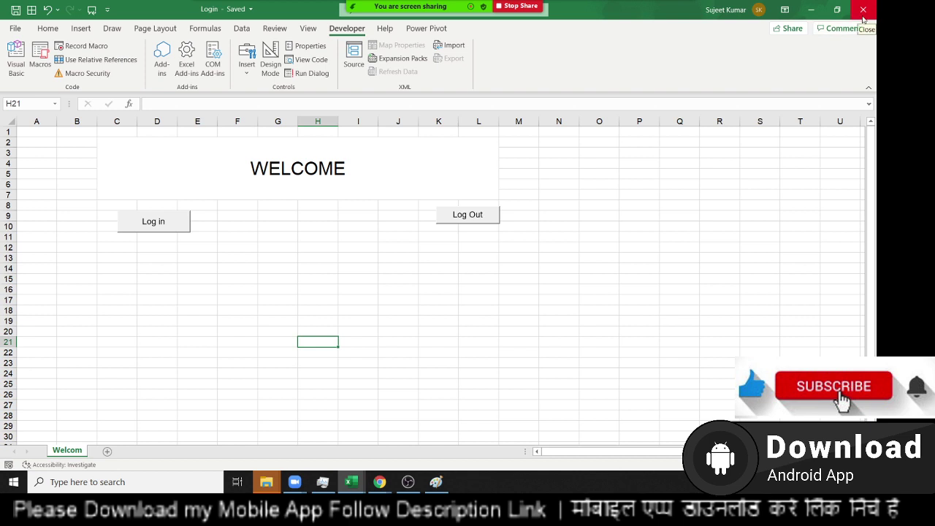
Close Login.xlsm keeping changes, then reopen it from the recent workbooks list.
left_click(863, 9)
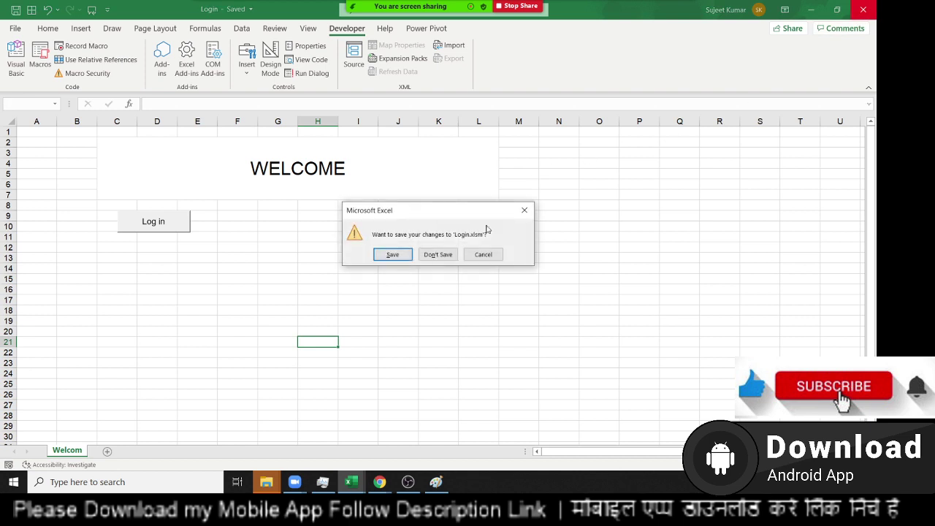
left_click(401, 257)
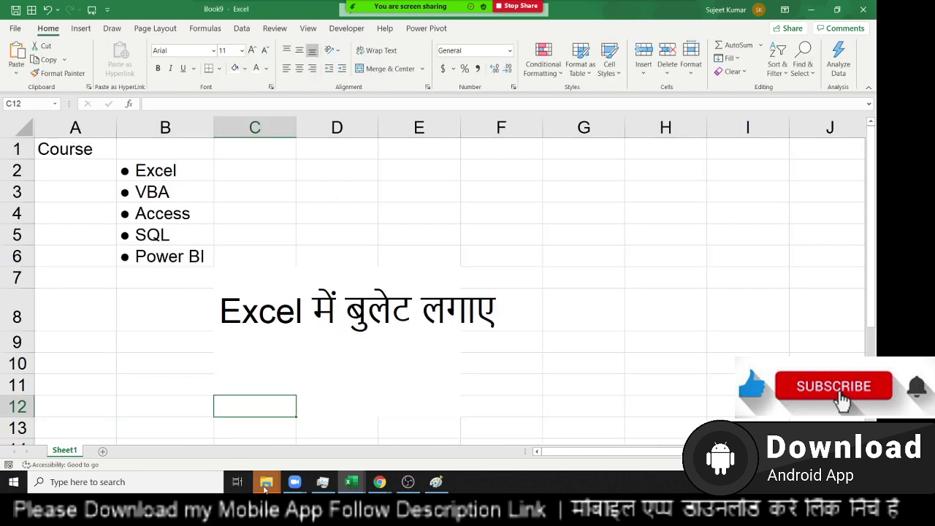
mouse_move(266, 482)
left_click(17, 29)
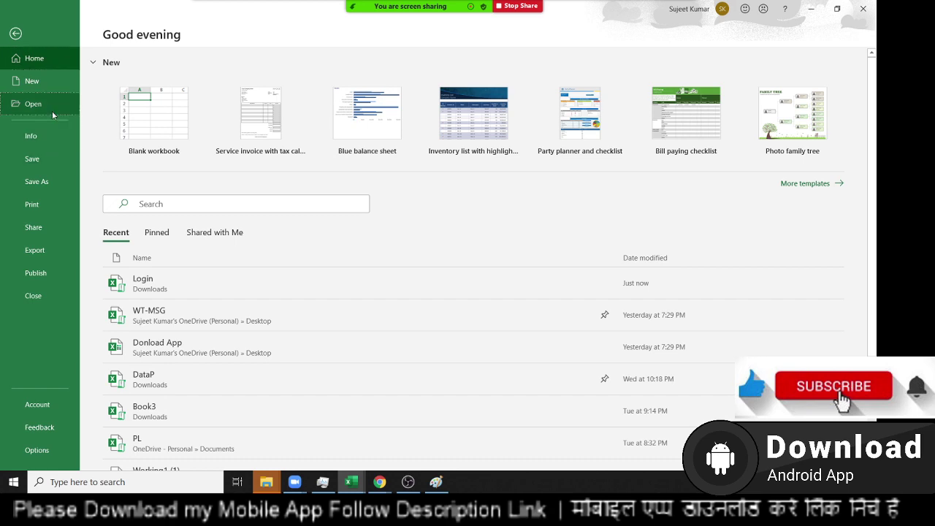
left_click(52, 111)
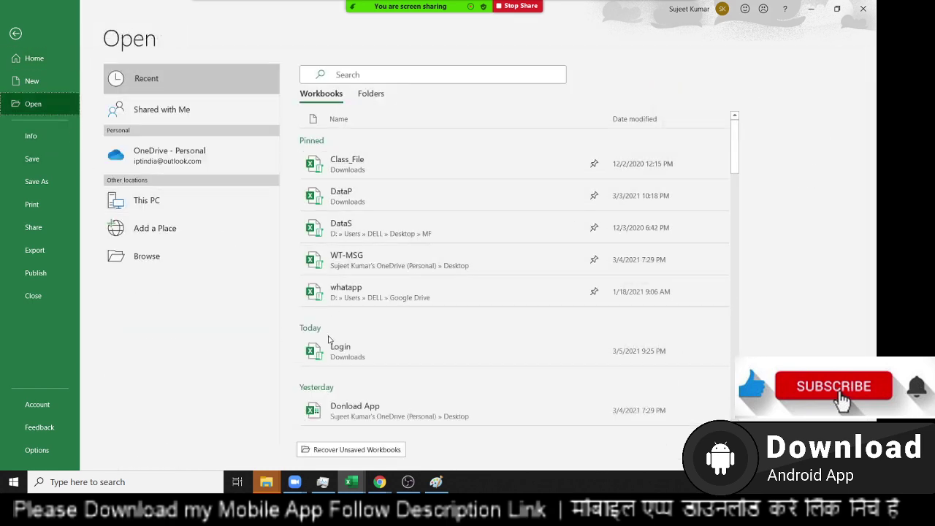
key("Escape")
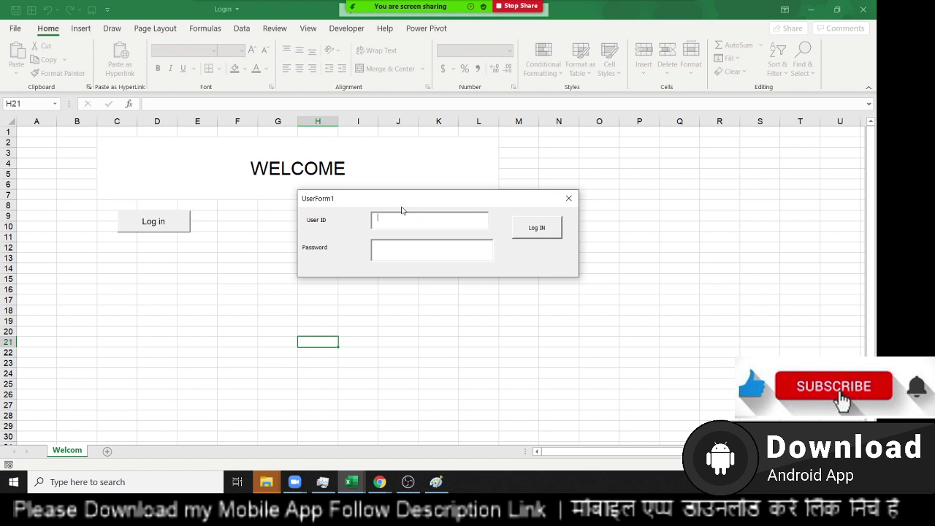
Log in through the form, check the admin sheet, then open Visual Basic from the Developer tab.
left_click_drag(403, 205, 365, 211)
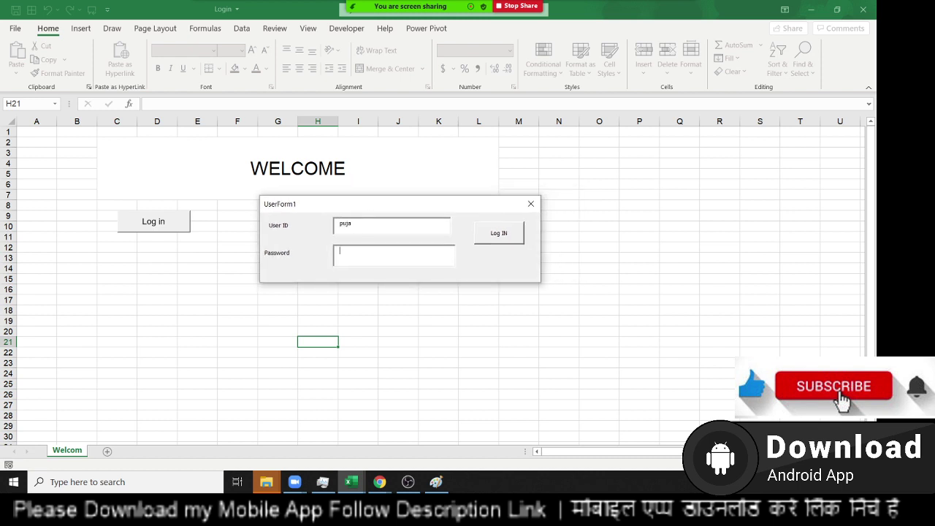
key("shift+Tab")
type("a")
left_click(493, 236)
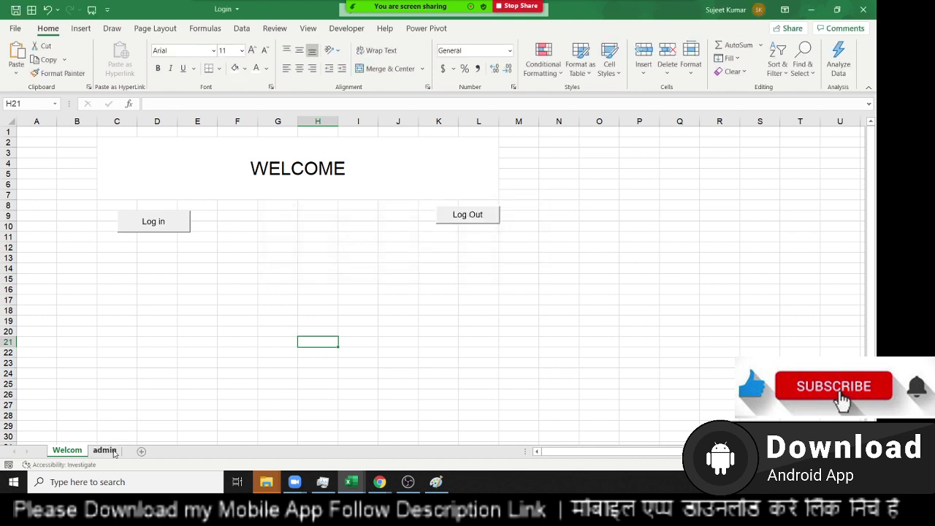
left_click(105, 450)
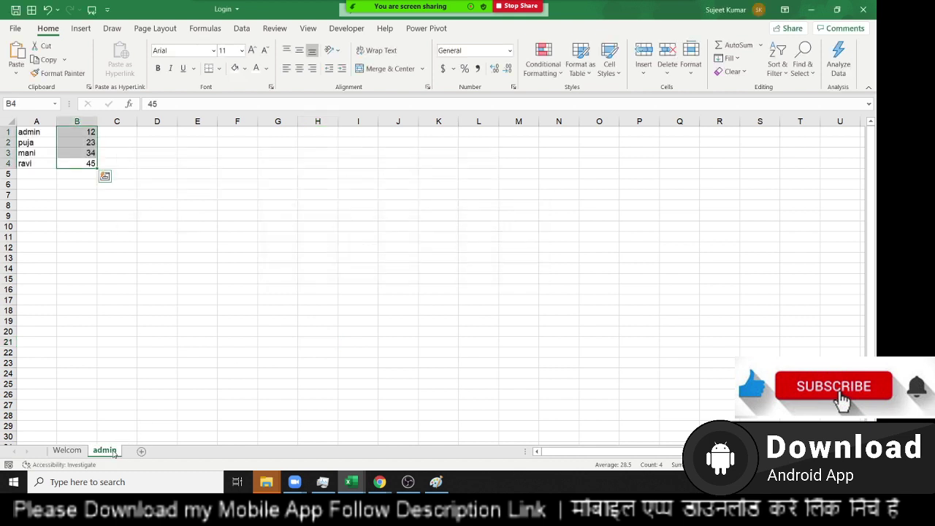
left_click(71, 454)
left_click(262, 308)
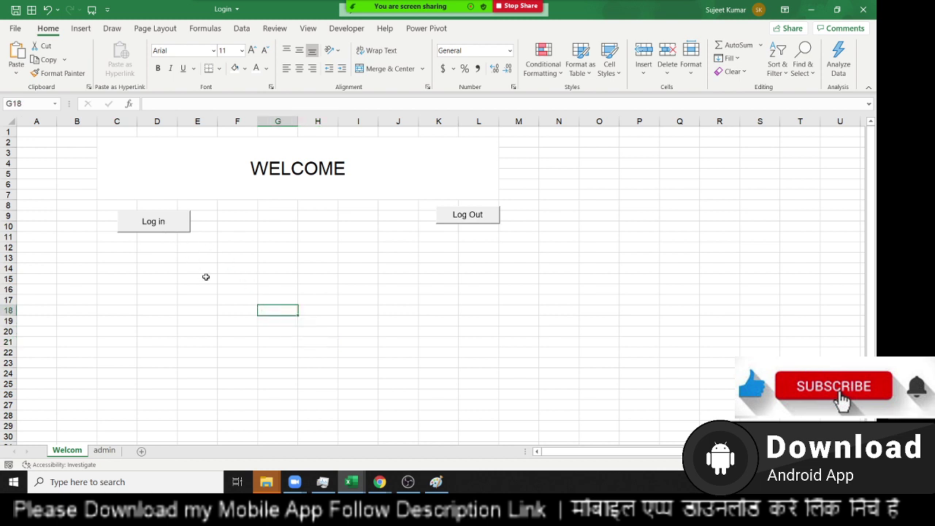
left_click(336, 29)
left_click(14, 58)
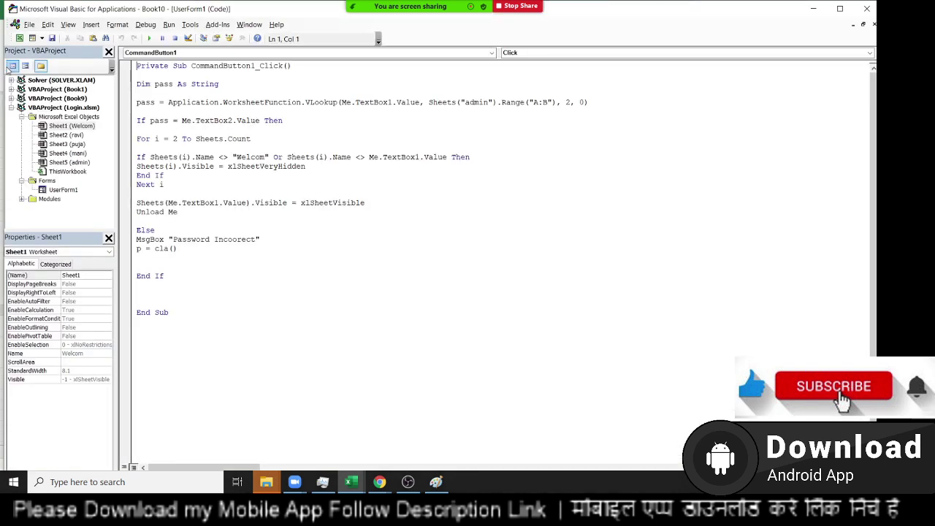
Set UserForm1's caption to 'Log in Form' after the name 'Log in' is rejected.
double_click(57, 191)
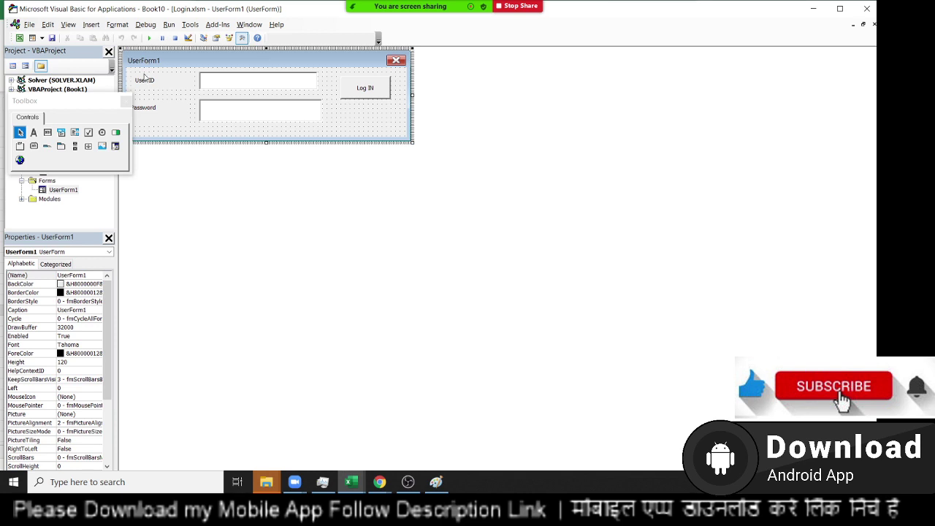
left_click(90, 275)
double_click(90, 275)
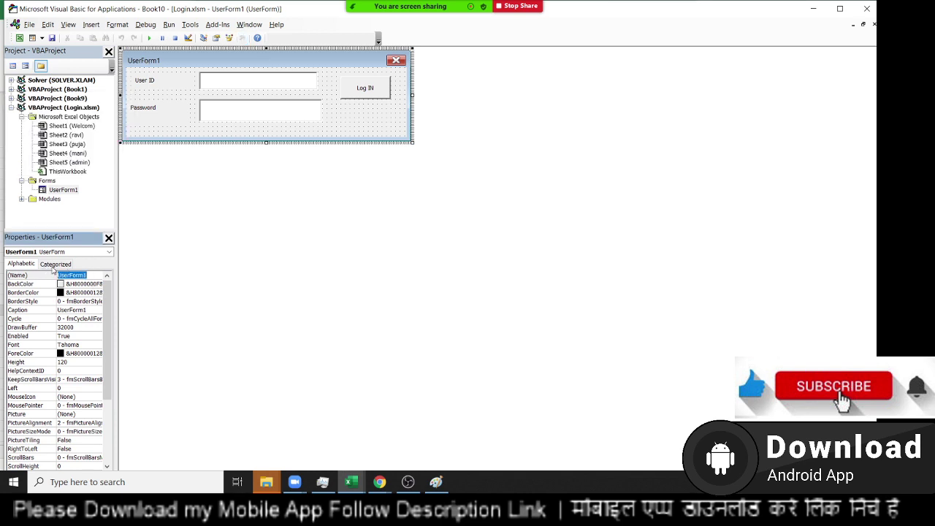
type("Log ")
type("in form")
left_click(76, 308)
left_click(431, 286)
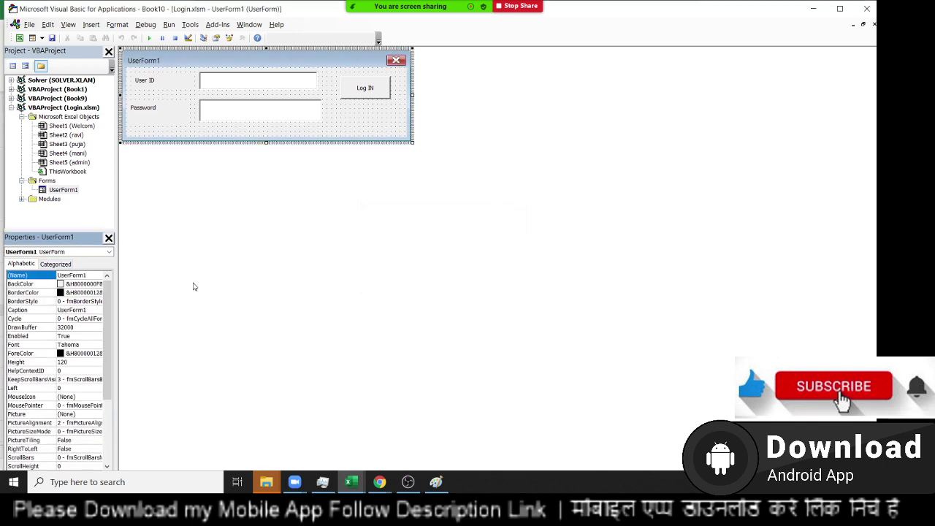
double_click(75, 310)
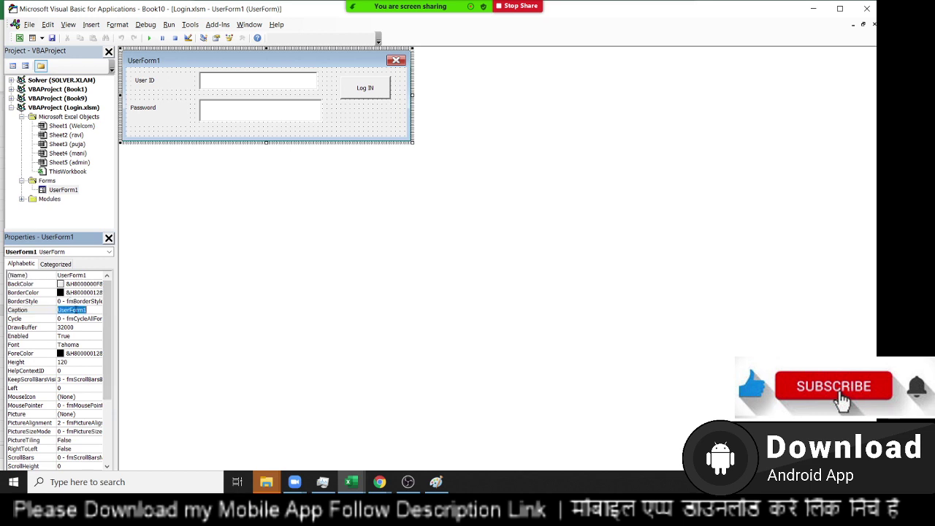
type("Log")
type(" in Form")
key("Return")
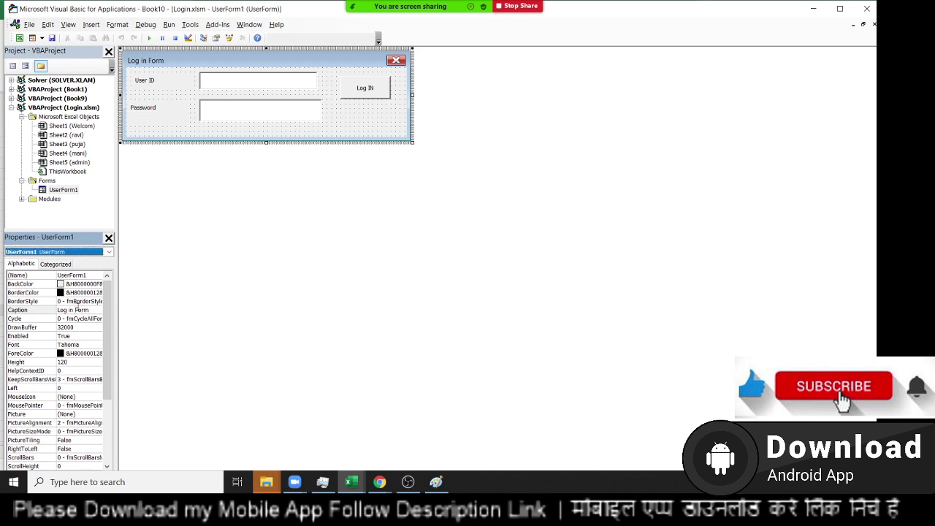
Set the password box's PasswordChar to # and go back to the Excel workbook.
left_click(217, 115)
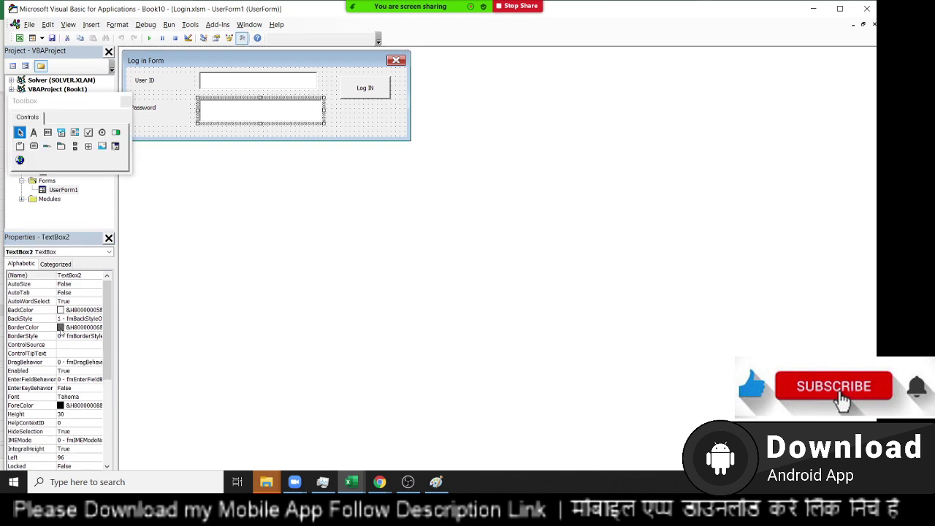
scroll(88, 382, "down", 2)
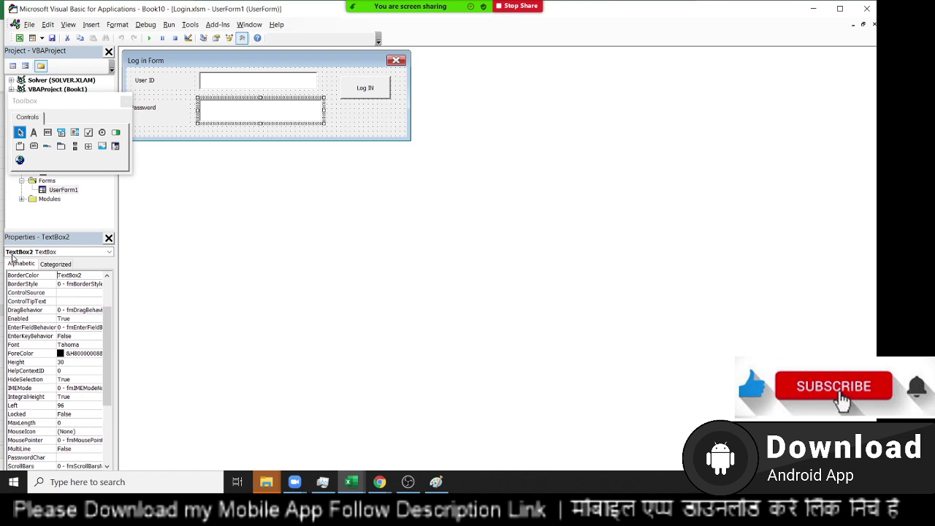
scroll(22, 417, "down", 2)
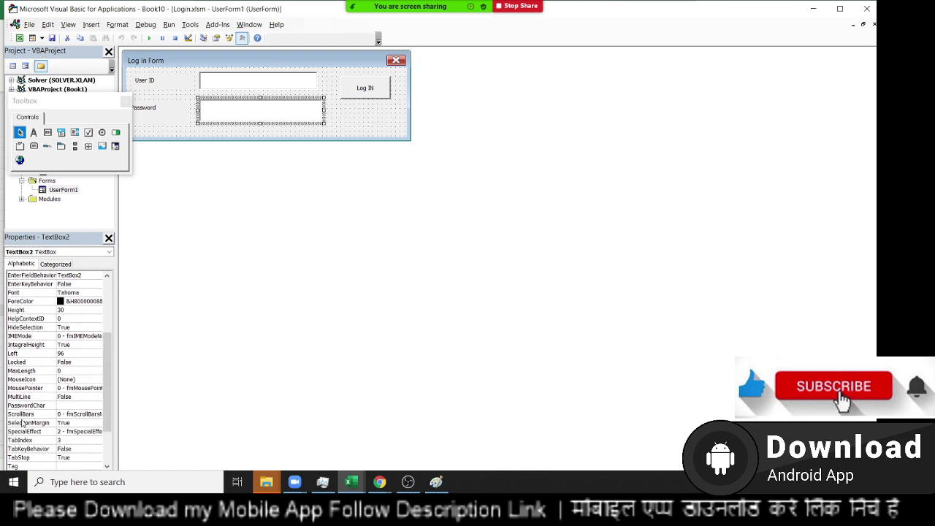
scroll(23, 424, "down", 2)
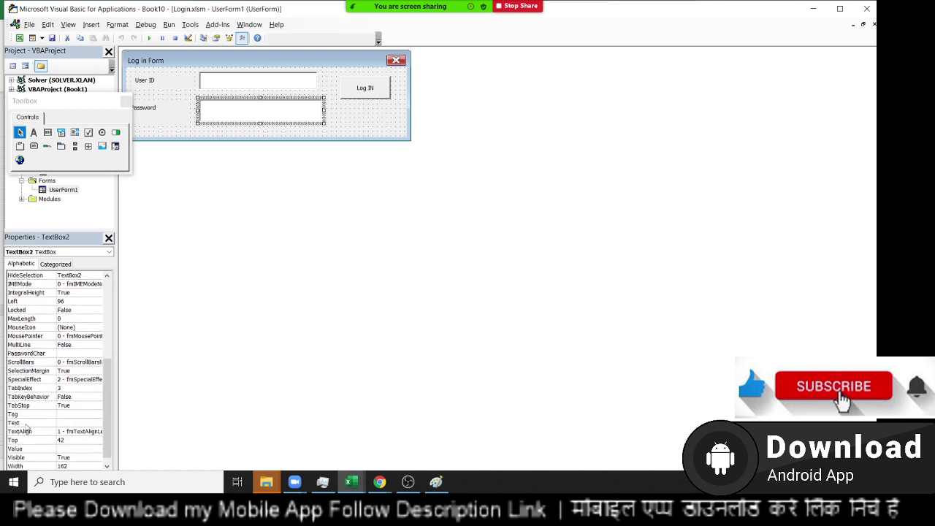
scroll(24, 408, "down", 1)
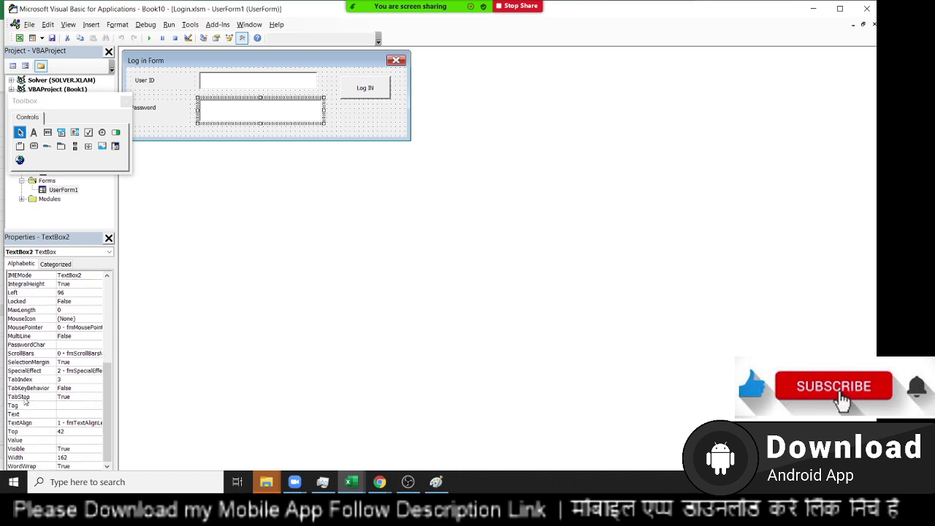
left_click(32, 345)
left_click(72, 345)
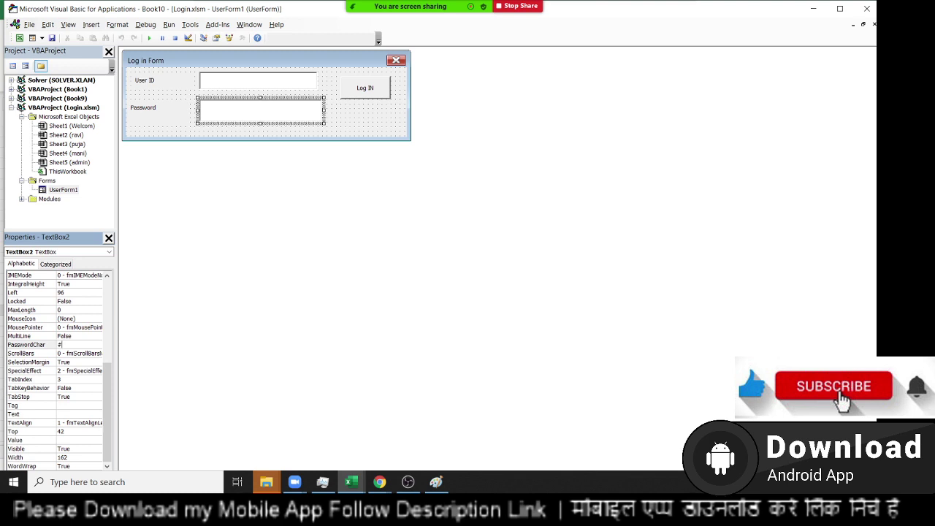
left_click(145, 139)
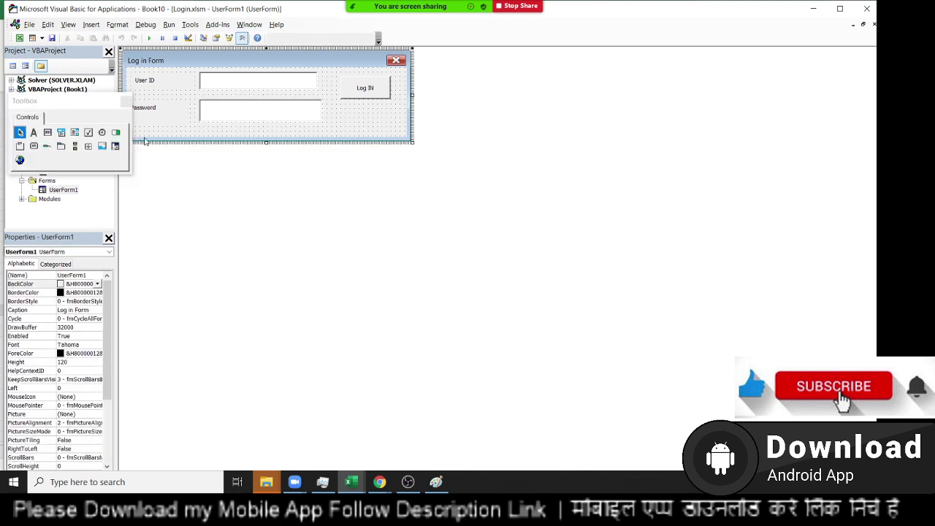
left_click(813, 8)
left_click(160, 289)
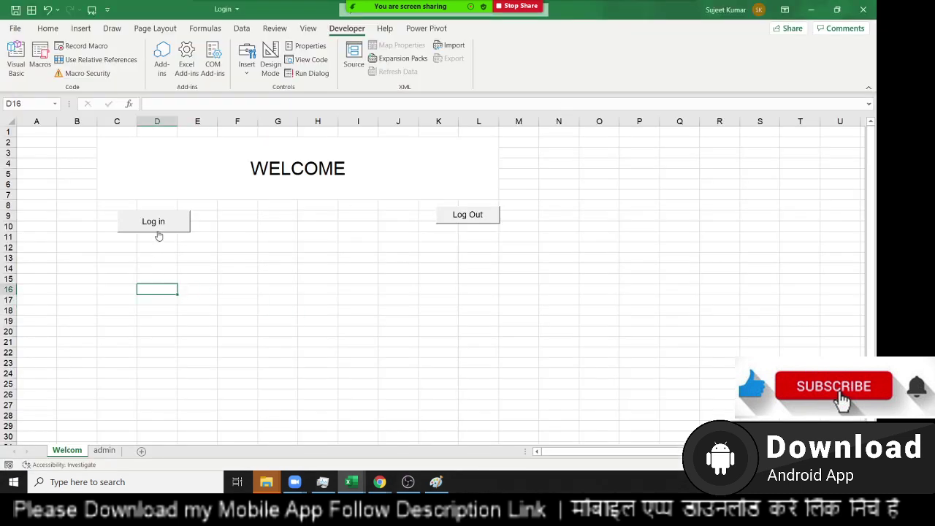
Log out, log back in through the Log in Form, check the puja sheet, and return to Welcom.
left_click(487, 221)
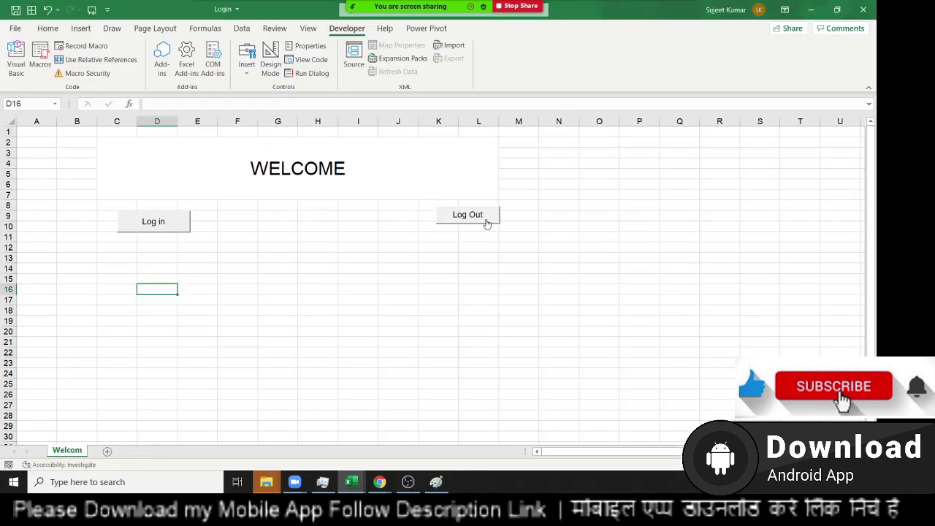
left_click(144, 227)
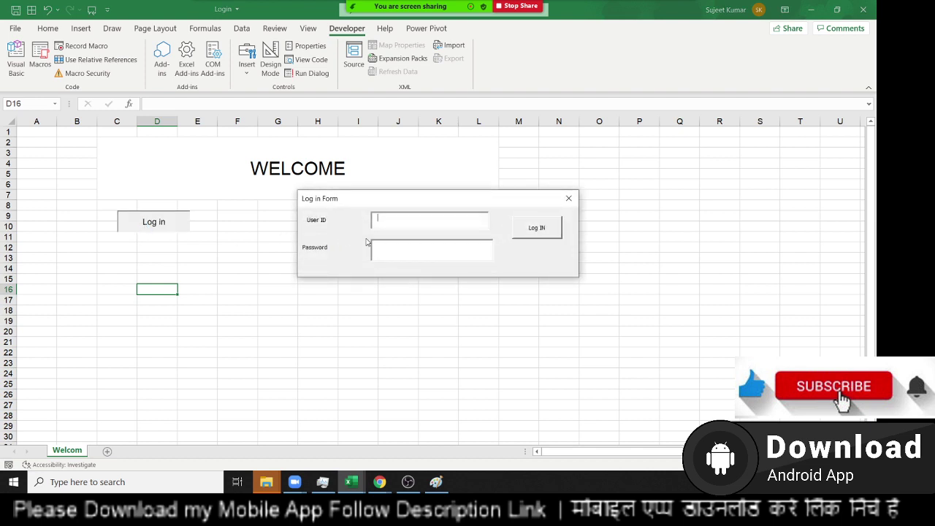
type("P")
left_click(520, 236)
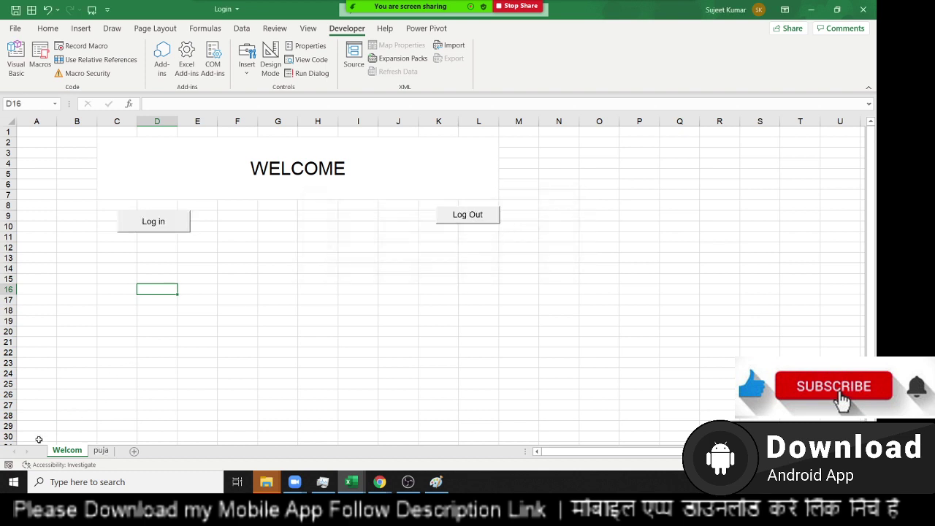
left_click(103, 452)
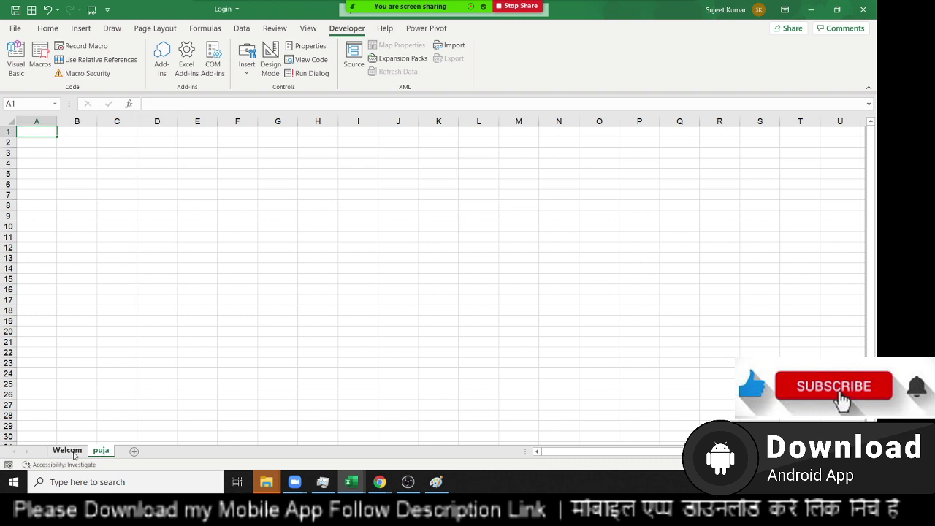
left_click(73, 452)
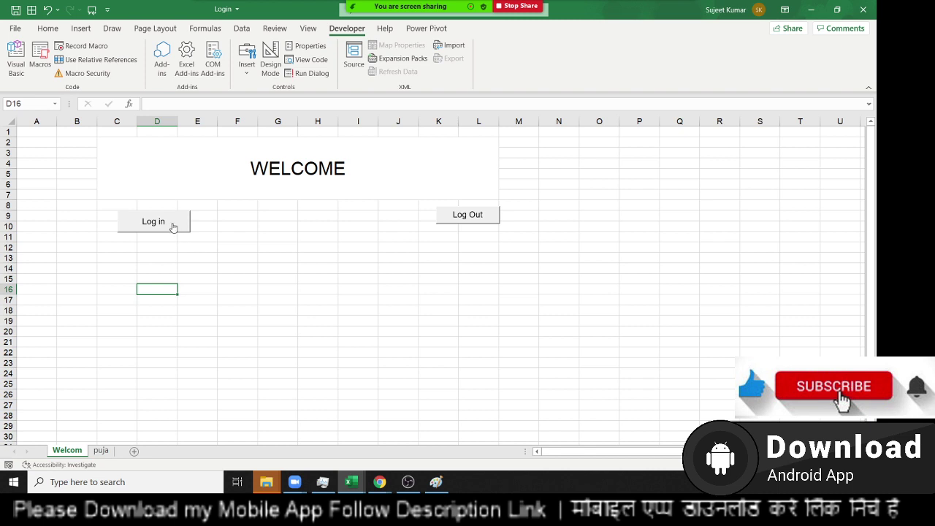
Reopen and close the Log in Form a few times, reposition it lower on the sheet, then close it.
left_click(173, 227)
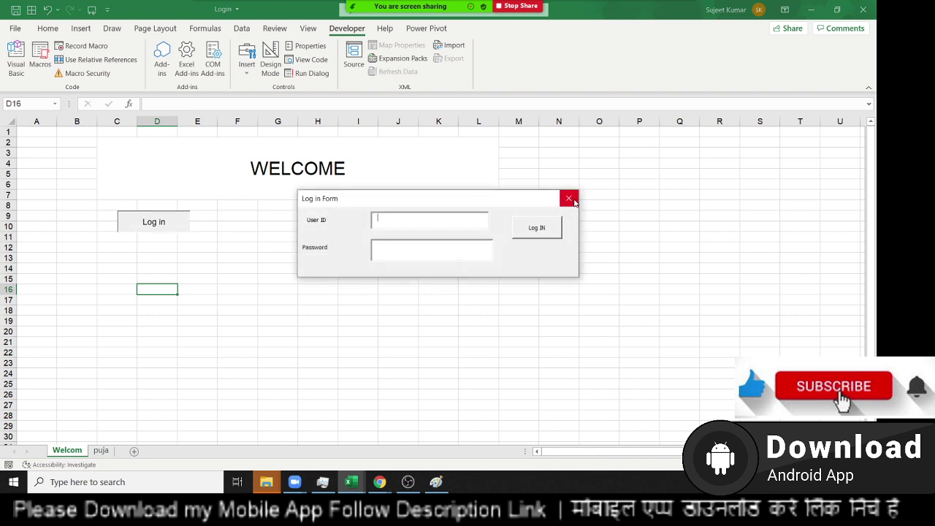
left_click(573, 201)
left_click(184, 228)
left_click(567, 200)
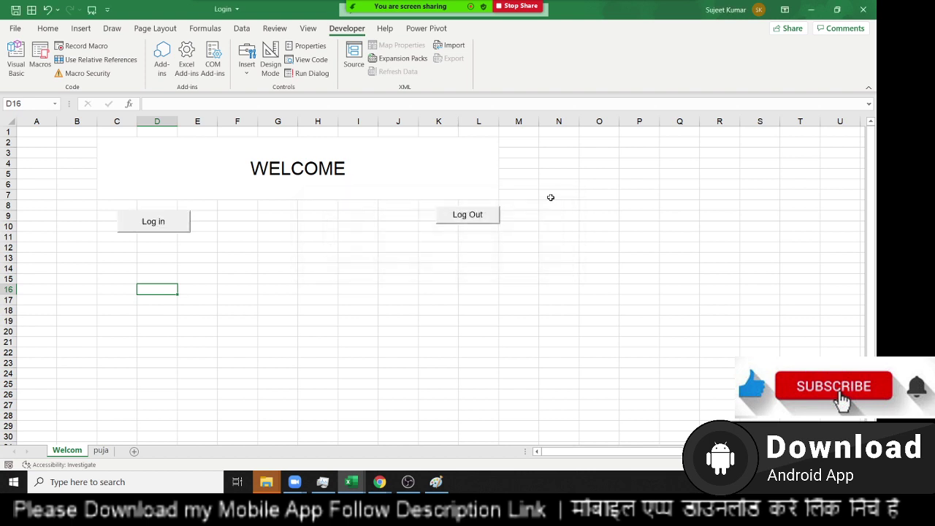
left_click(149, 226)
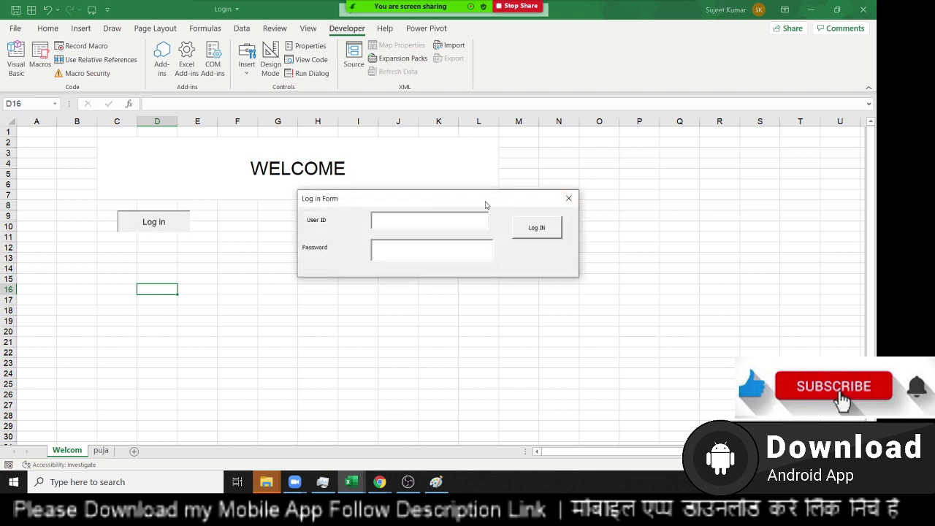
left_click_drag(487, 202, 380, 270)
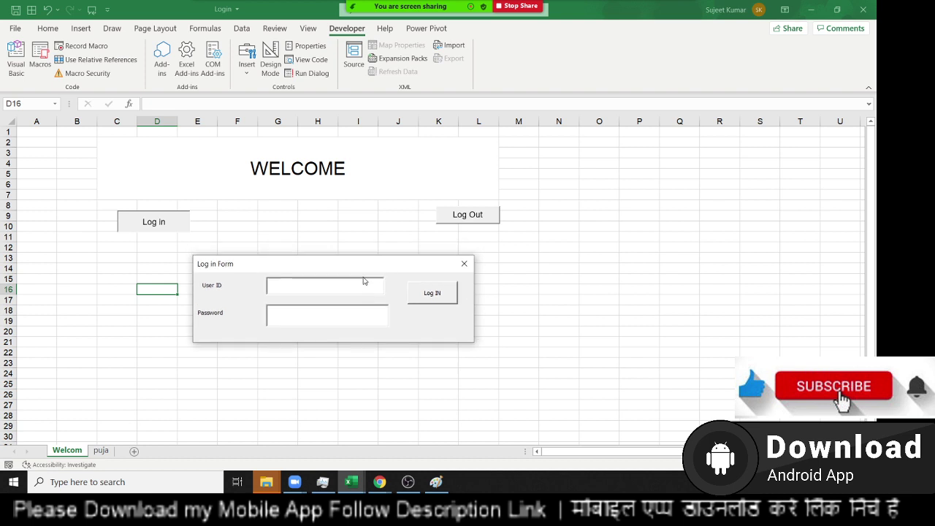
left_click_drag(358, 271, 349, 259)
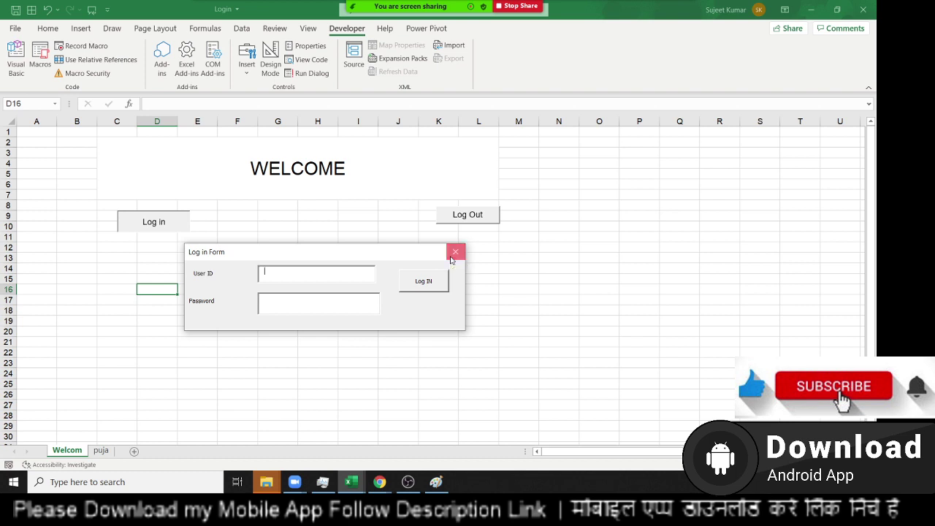
left_click(454, 253)
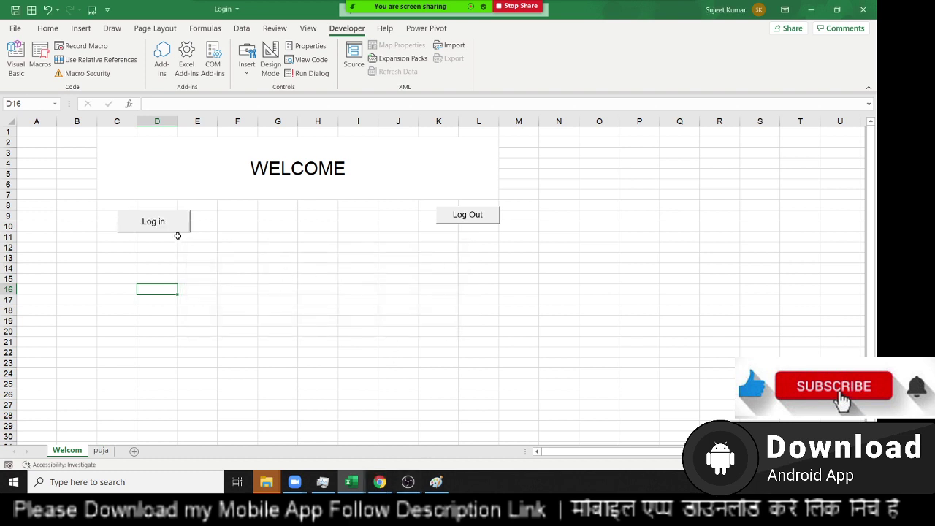
left_click(376, 482)
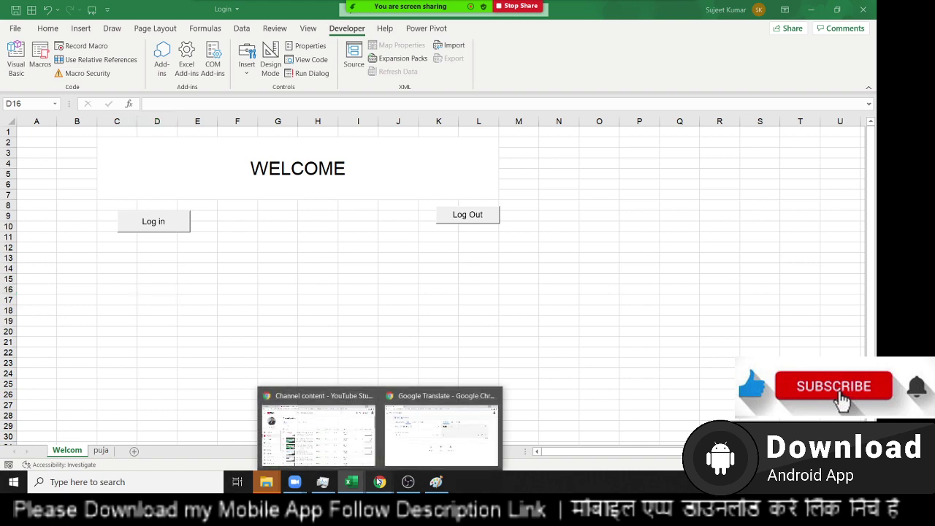
Start a new Gmail message to a suggested contact with the subject 'pass'.
left_click(318, 431)
left_click(73, 9)
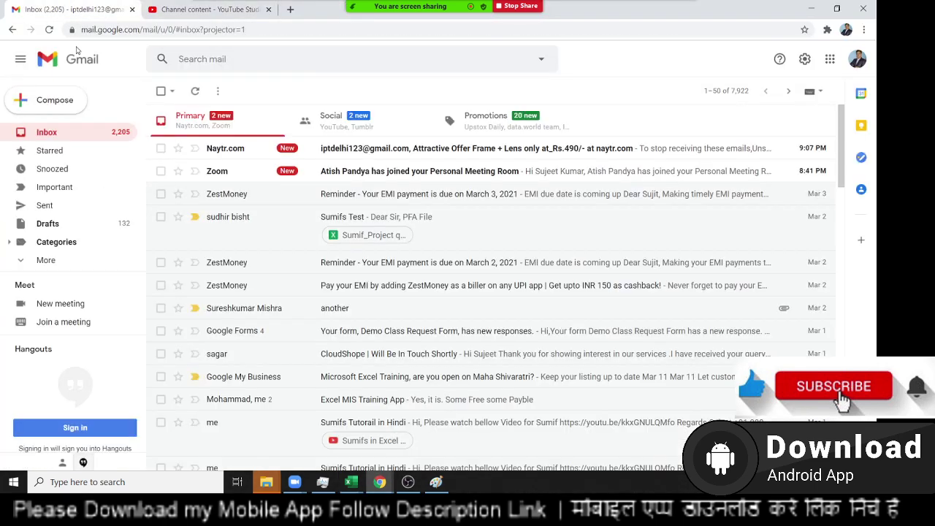
left_click(63, 109)
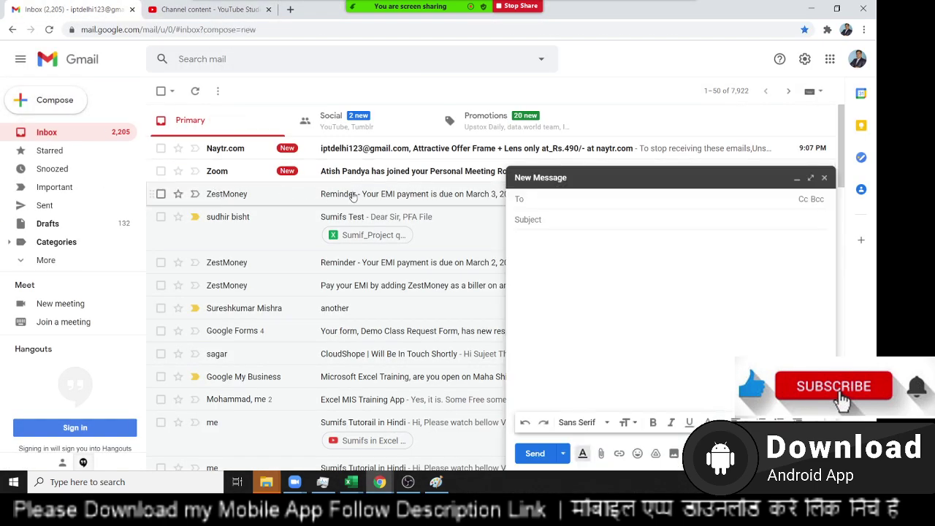
type("at")
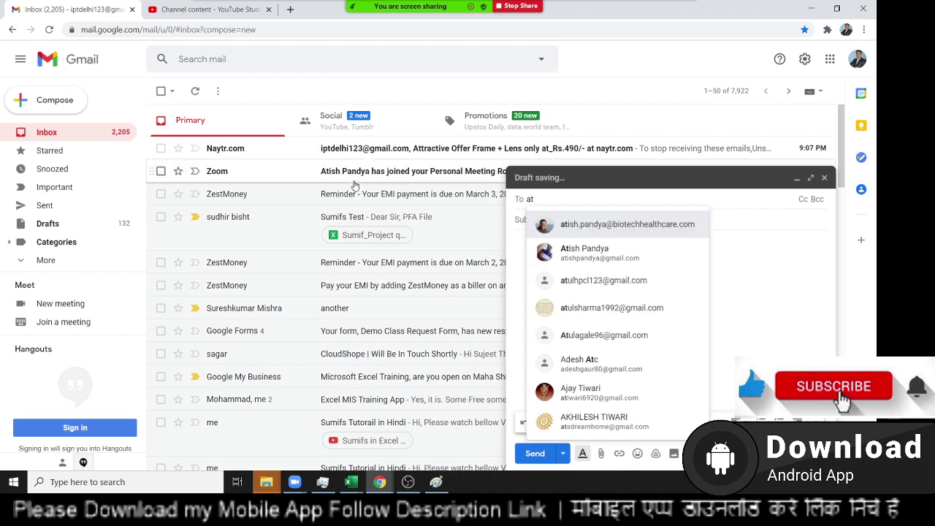
left_click(590, 250)
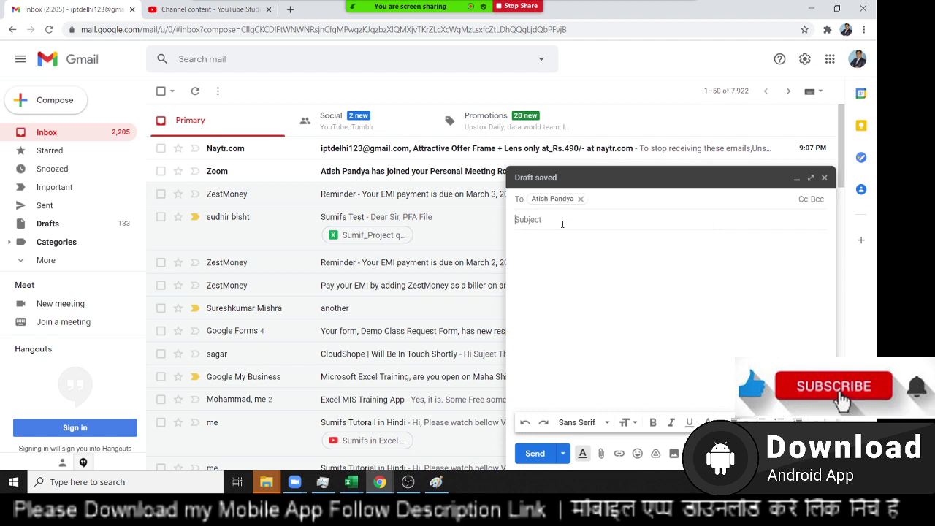
type("pass")
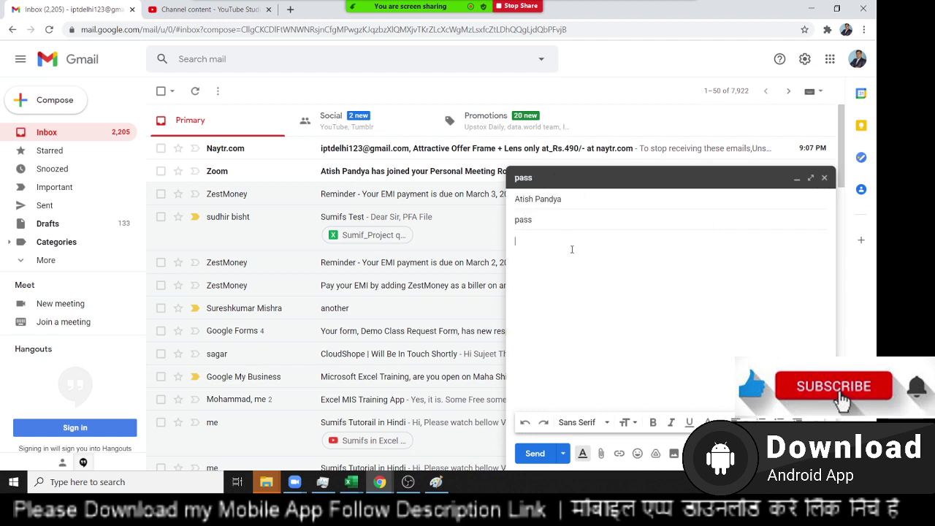
Attach Login.xlsm from the Downloads folder and send the email.
left_click(601, 453)
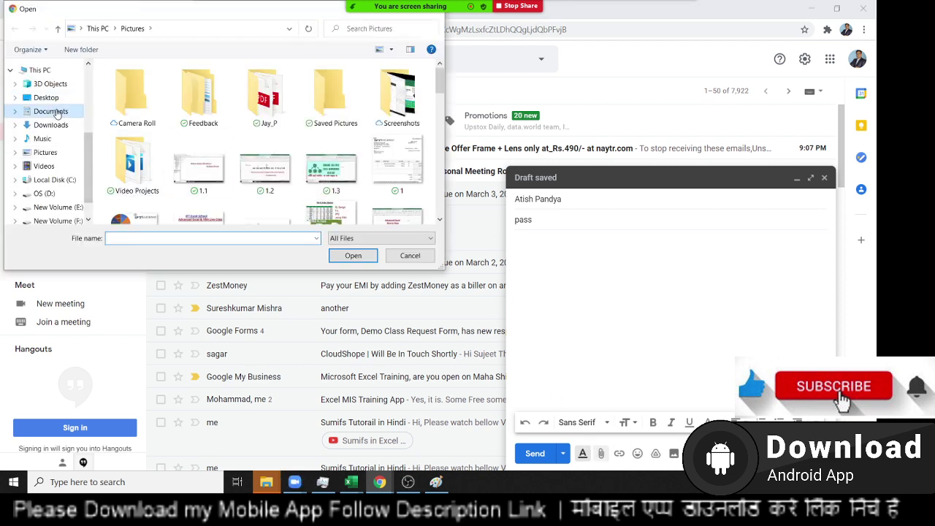
left_click(51, 111)
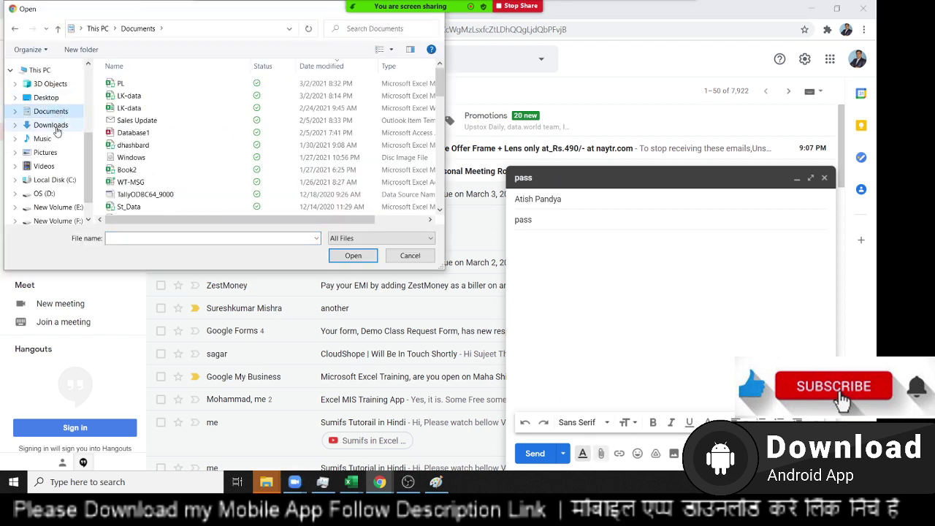
left_click(51, 126)
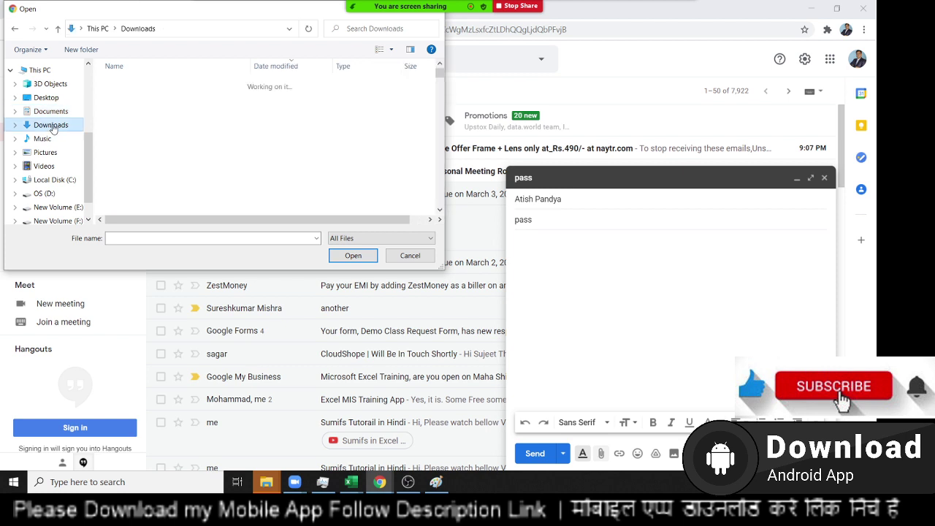
left_click(125, 97)
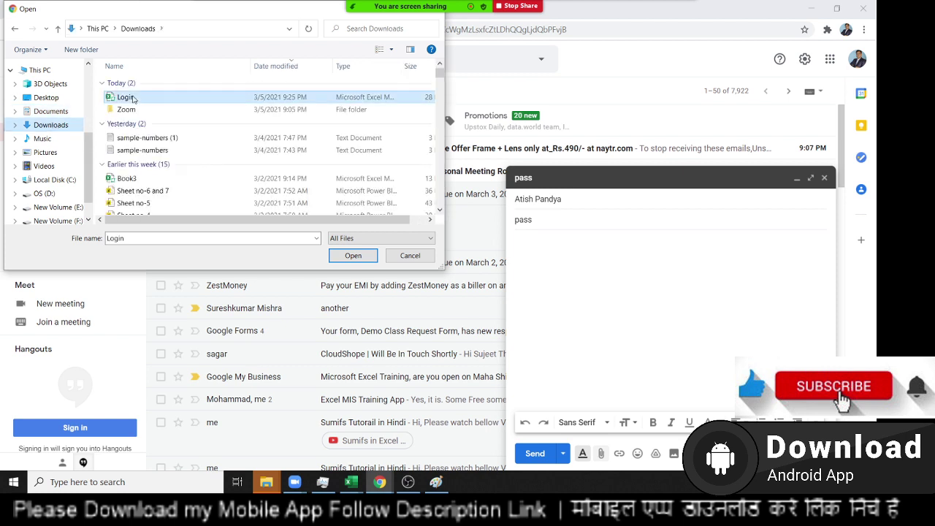
double_click(125, 97)
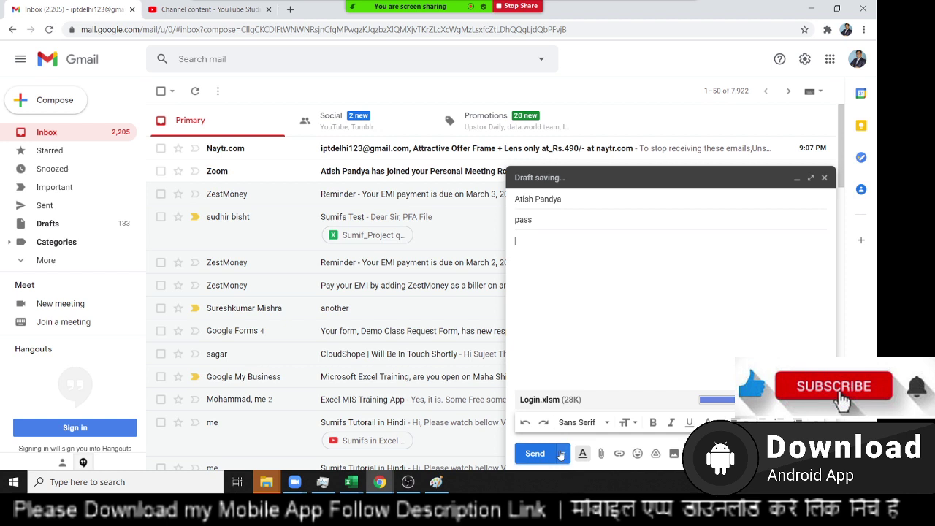
left_click(537, 459)
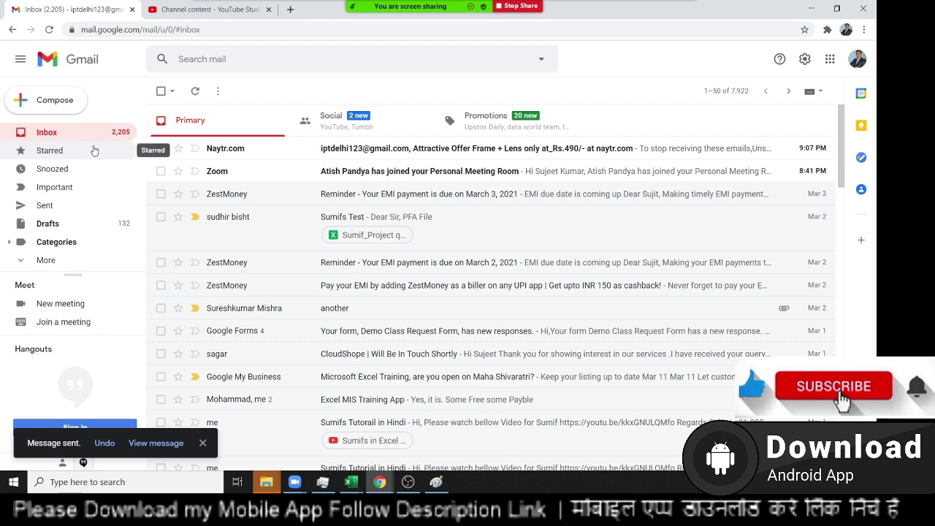
Minimize Chrome and choose End from Zoom's More menu to get the end-meeting prompt.
left_click(376, 484)
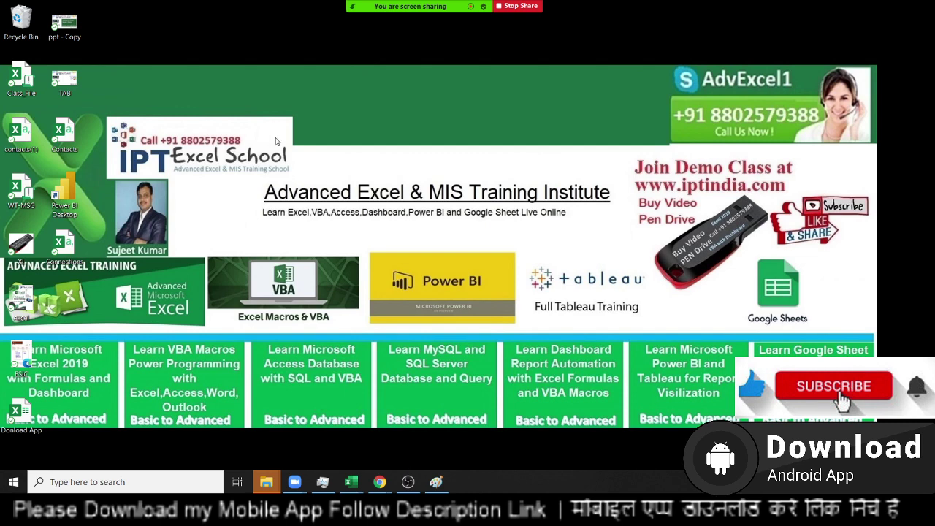
mouse_move(336, 34)
left_click(680, 15)
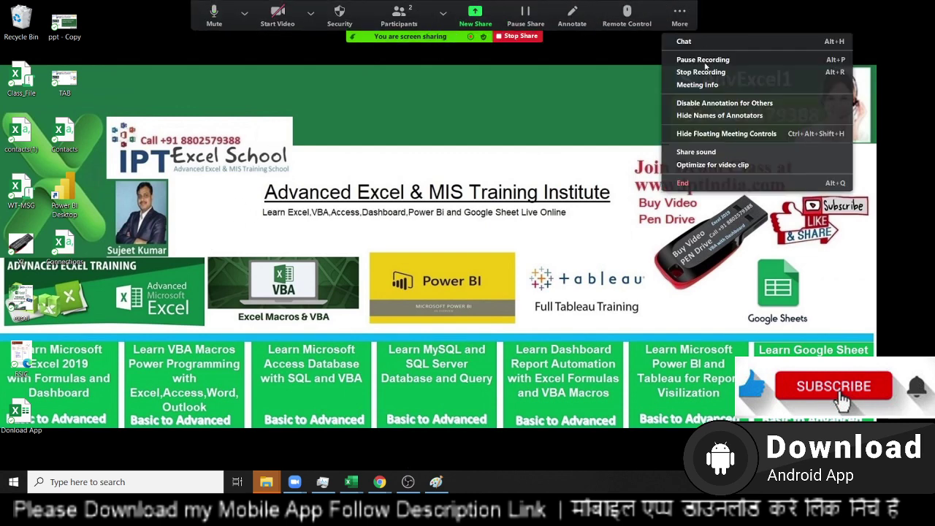
left_click(682, 184)
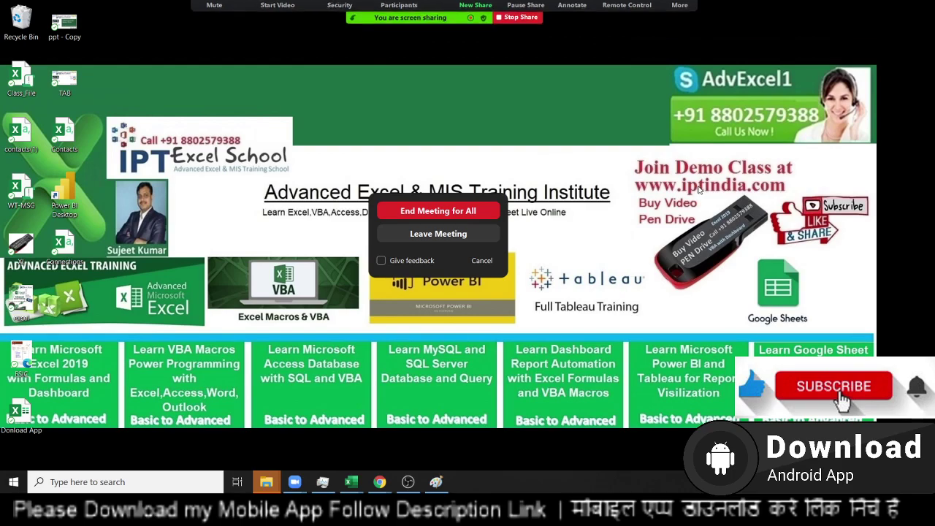